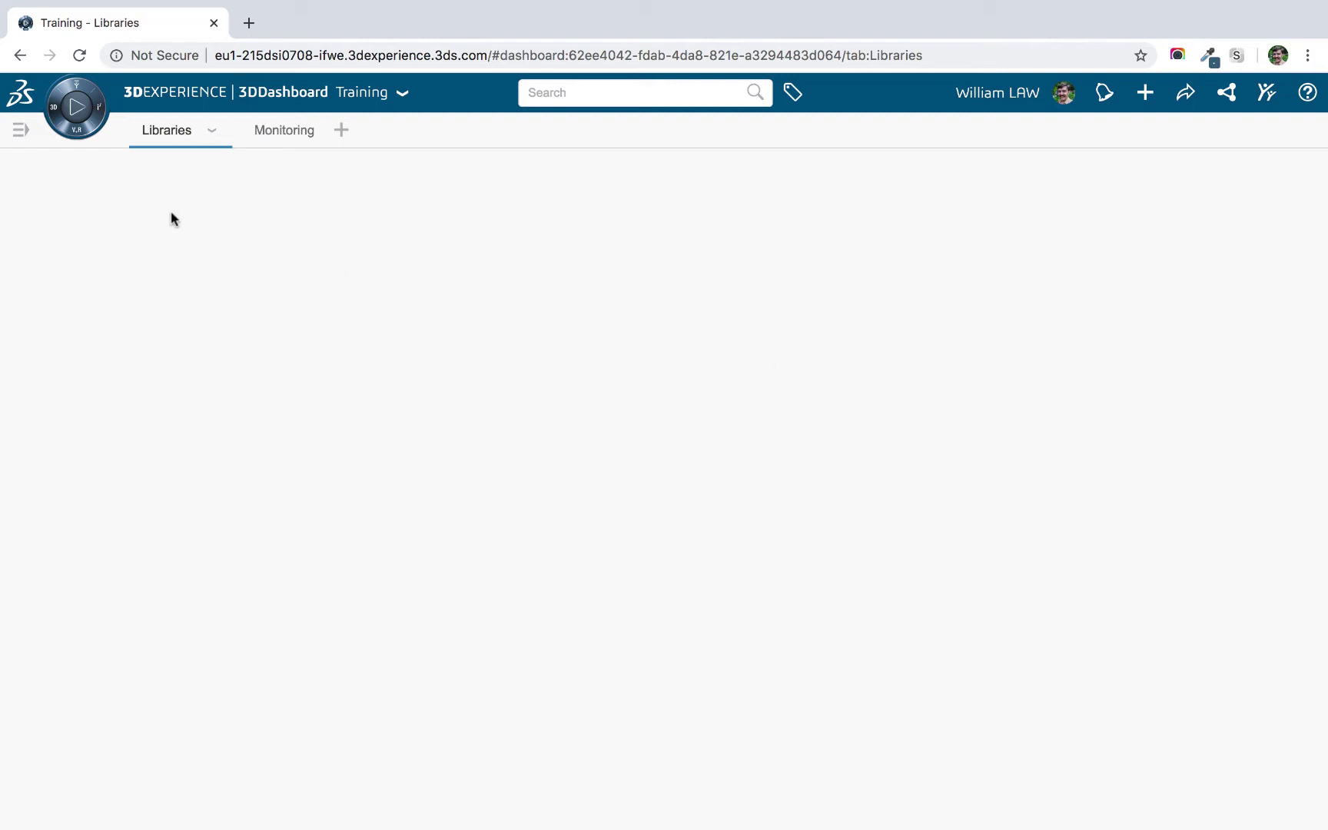
Add three NETVIBES Library widgets side by side to the Libraries dashboard tab.
left_click(98, 109)
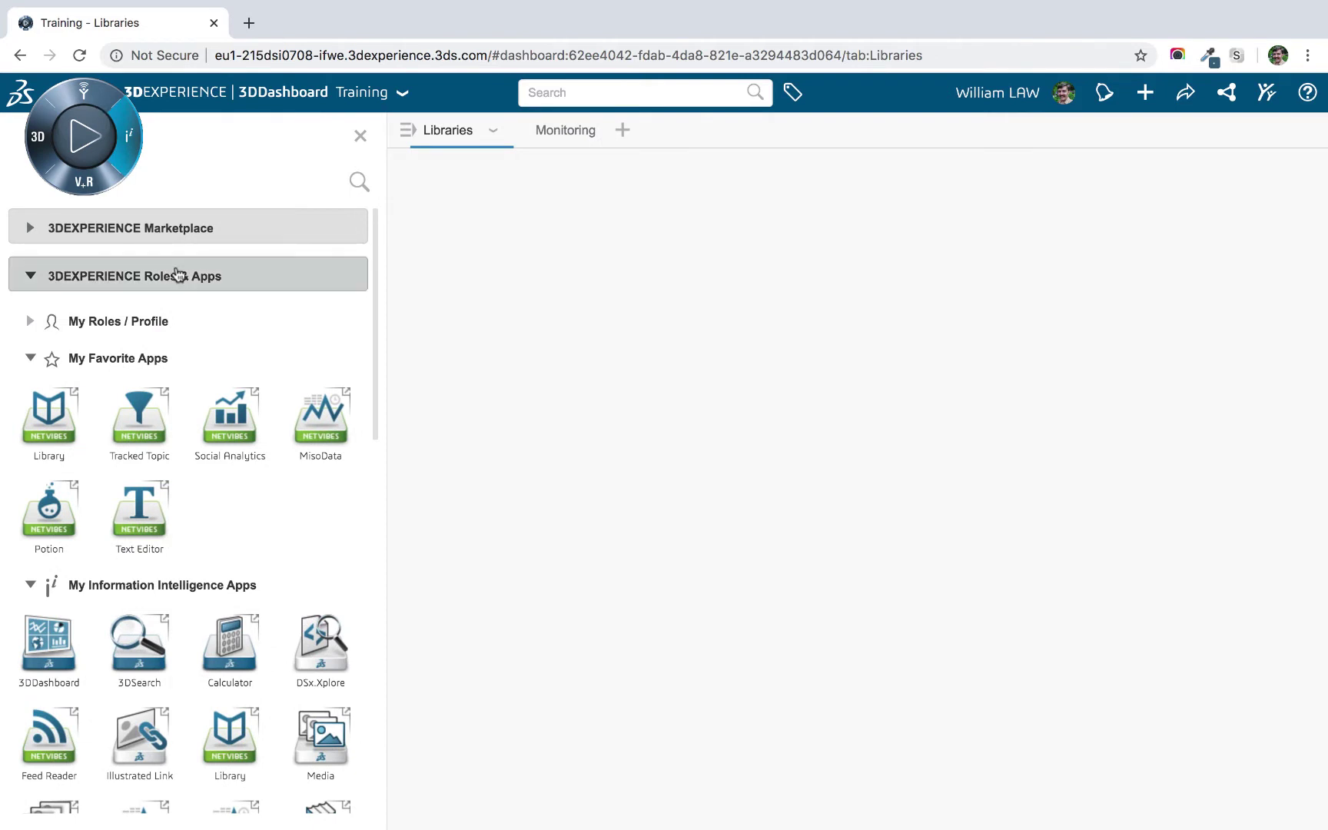
scroll(281, 439, "down", 3)
scroll(281, 439, "down", 3)
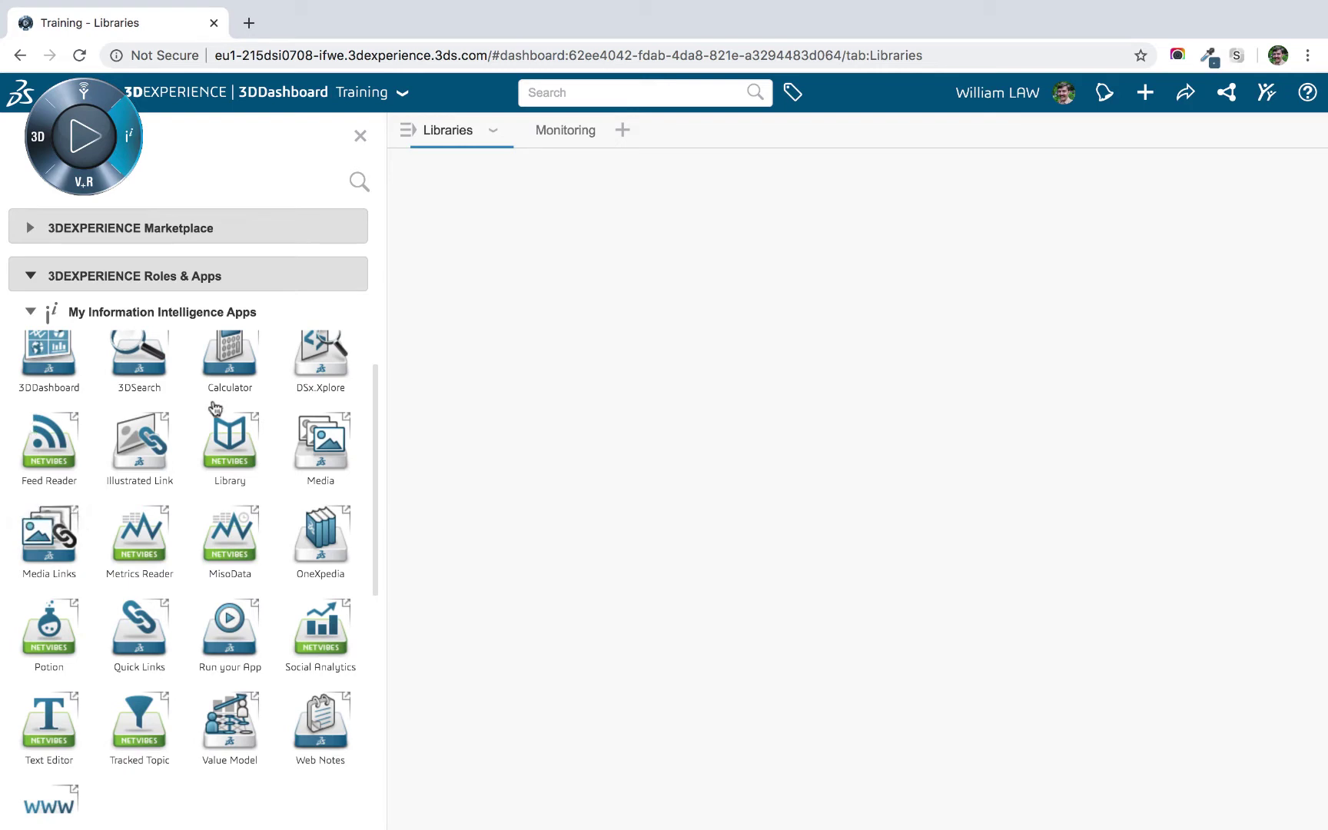
left_click_drag(217, 446, 469, 298)
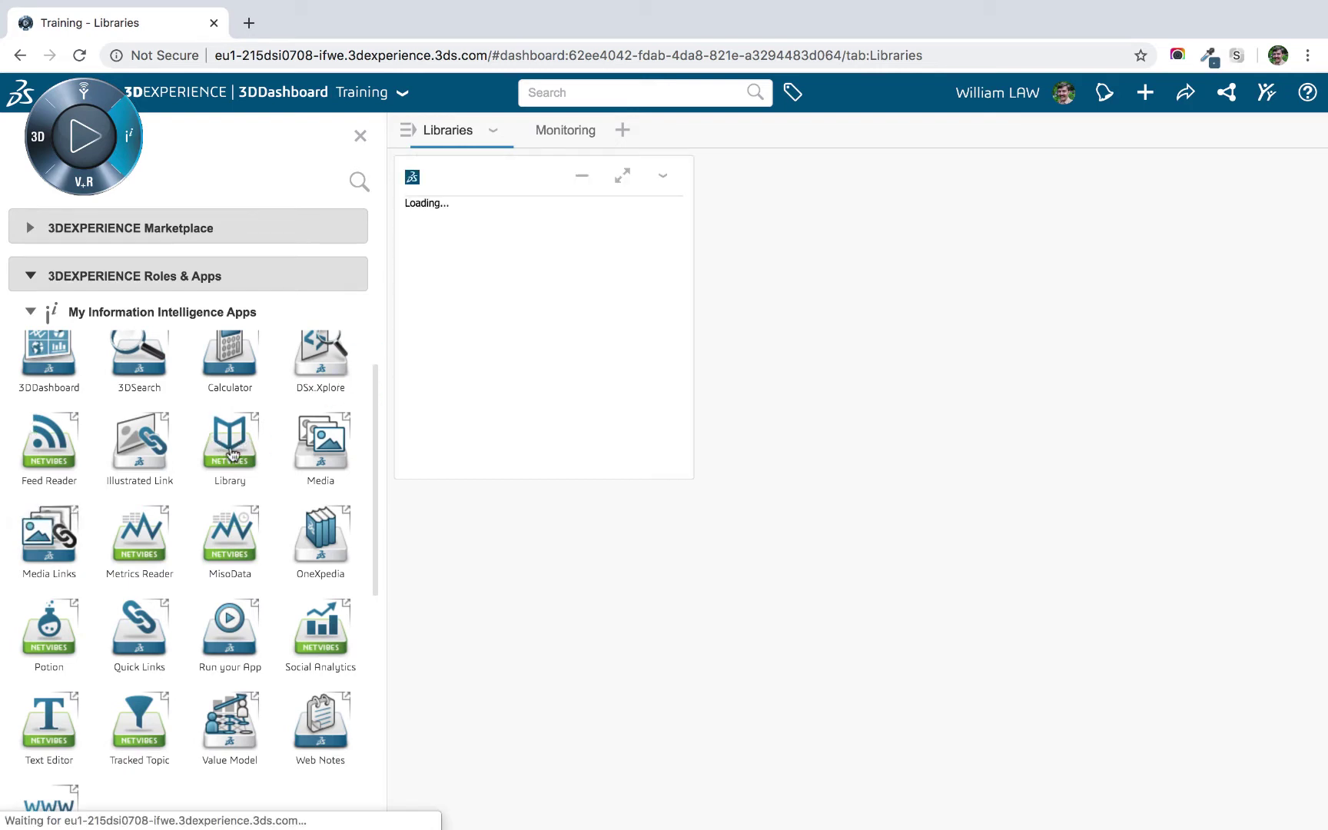
left_click_drag(231, 453, 907, 285)
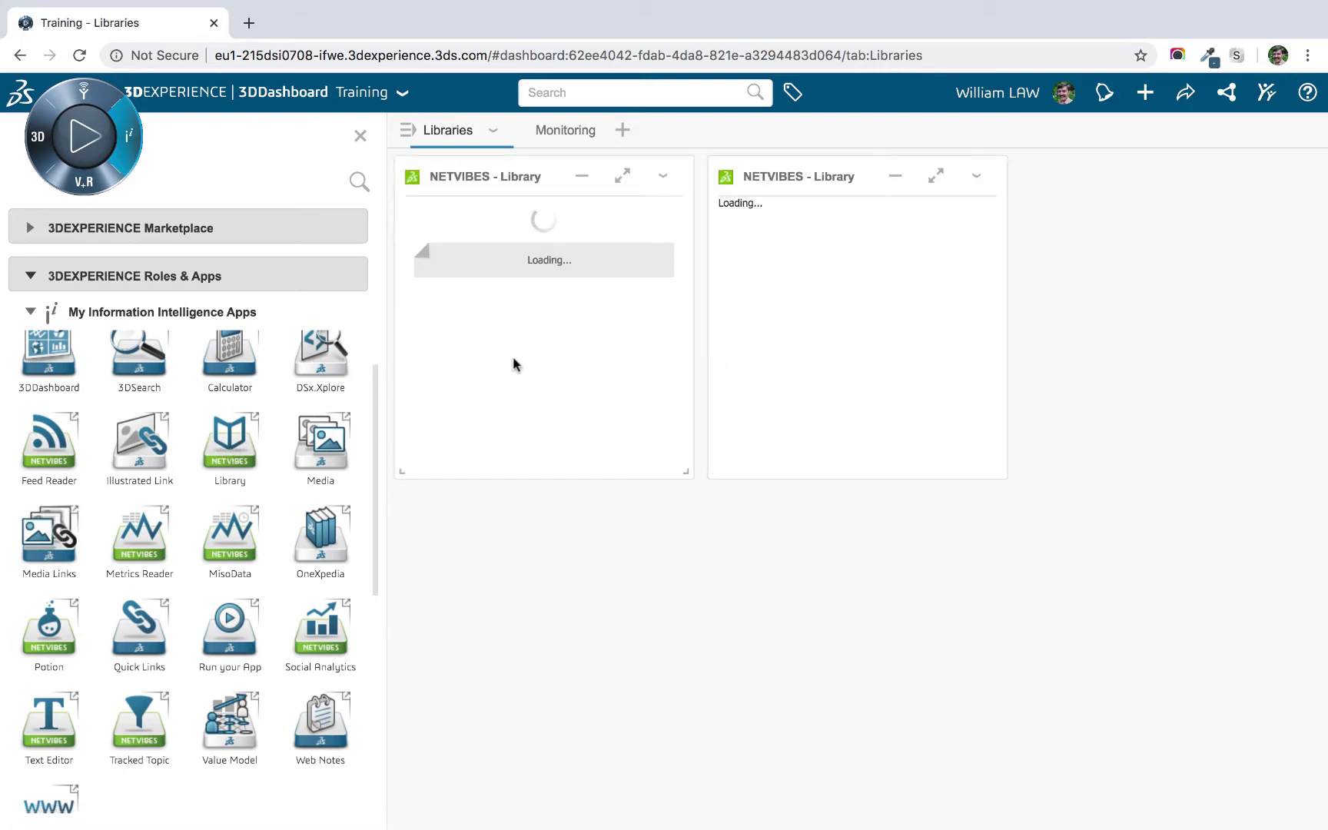
left_click_drag(230, 444, 1196, 247)
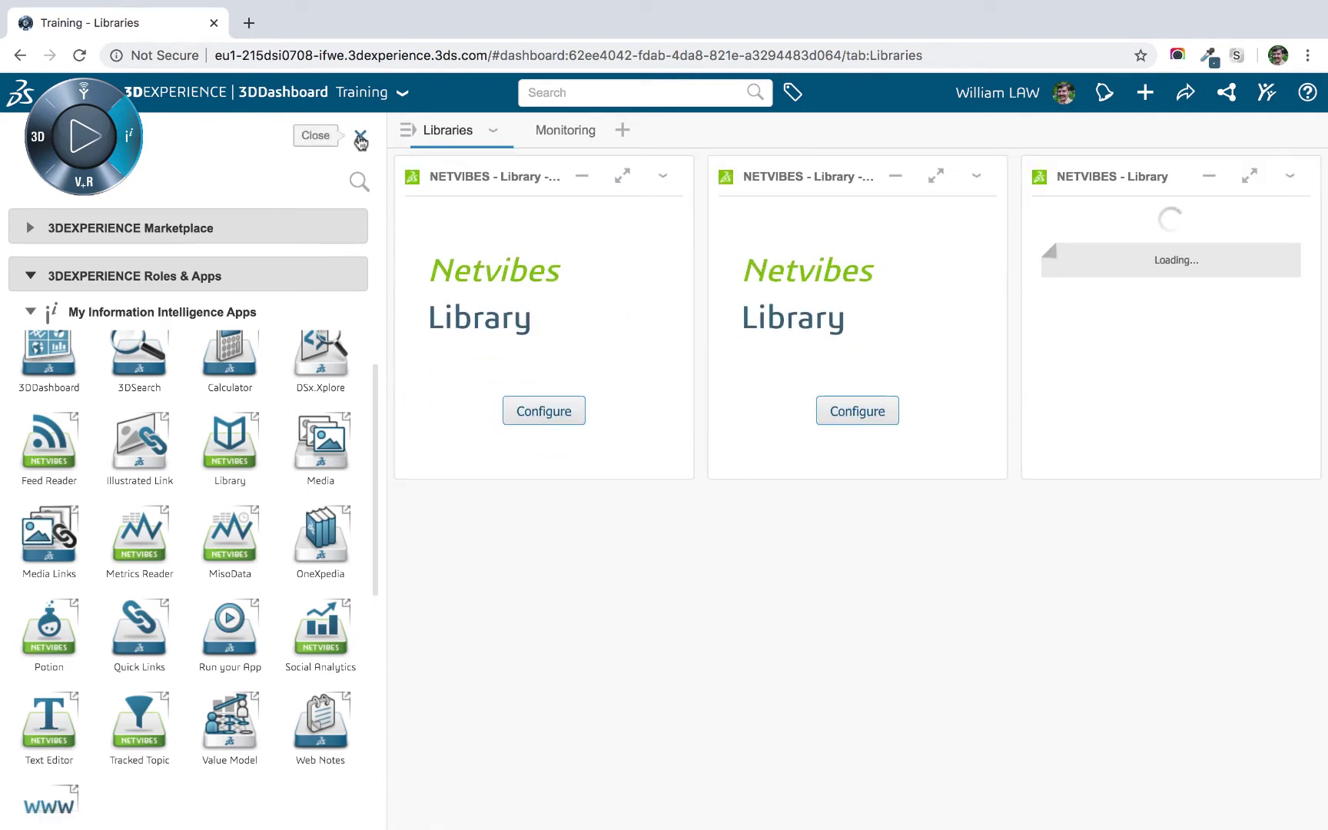
left_click(360, 139)
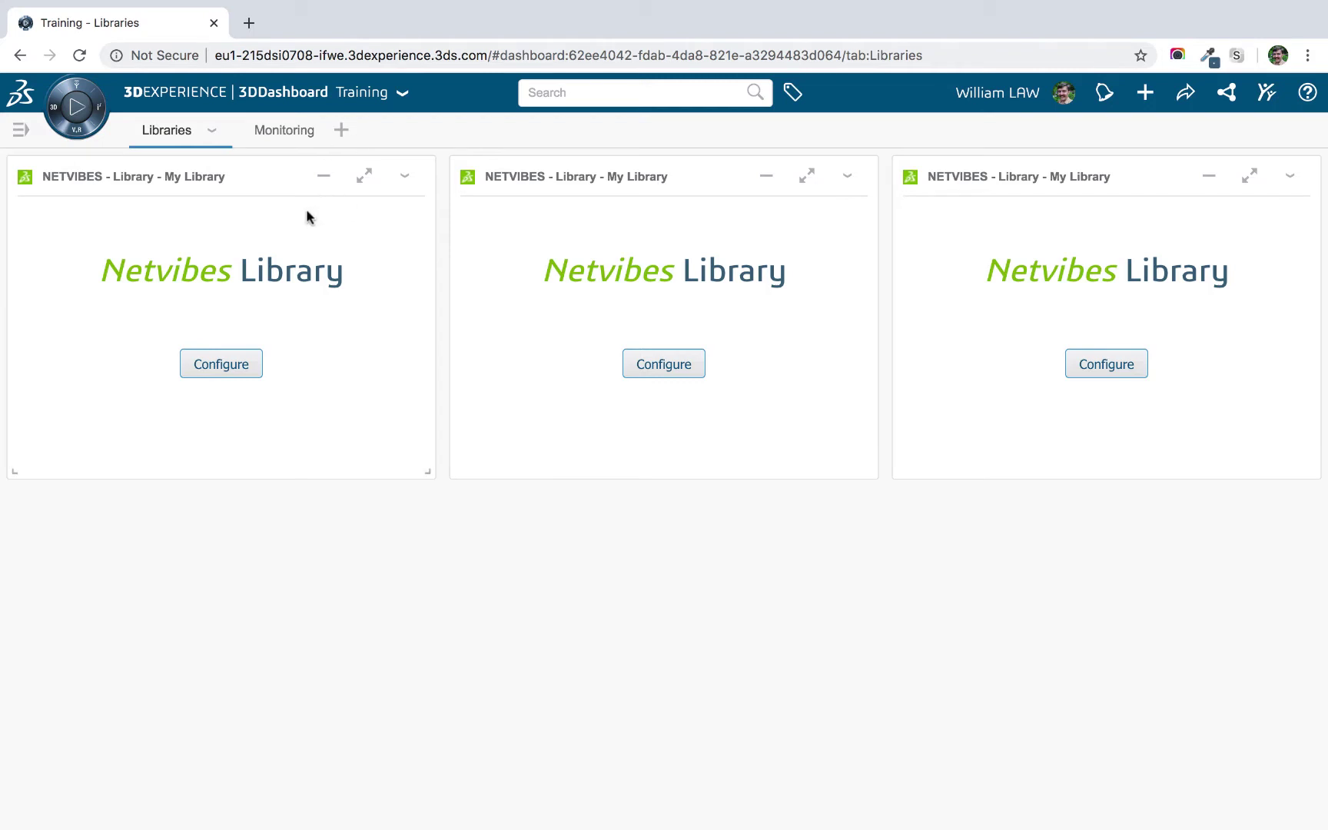
Configure the first Library widget by starting a new feed and searching for feeds from theverge.com.
left_click(231, 369)
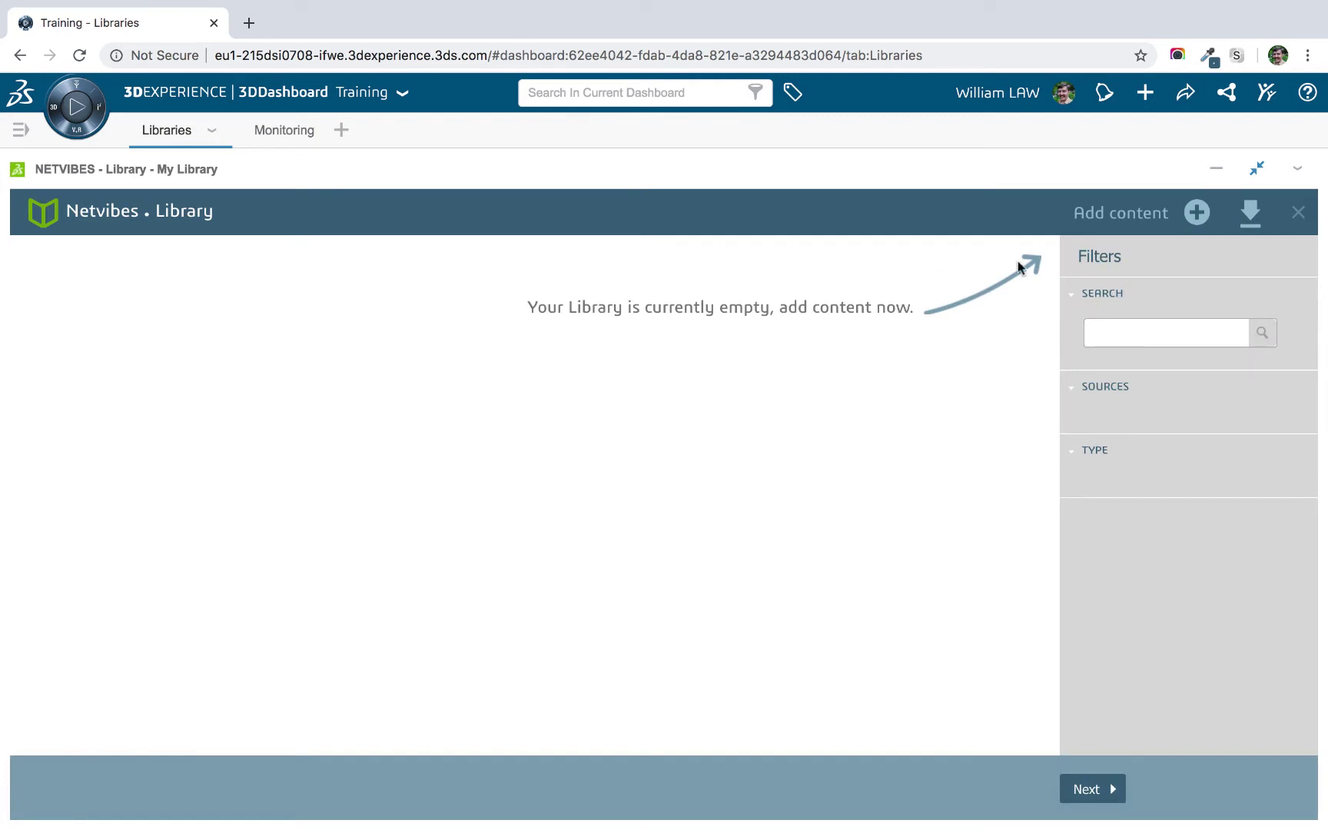
left_click(1175, 213)
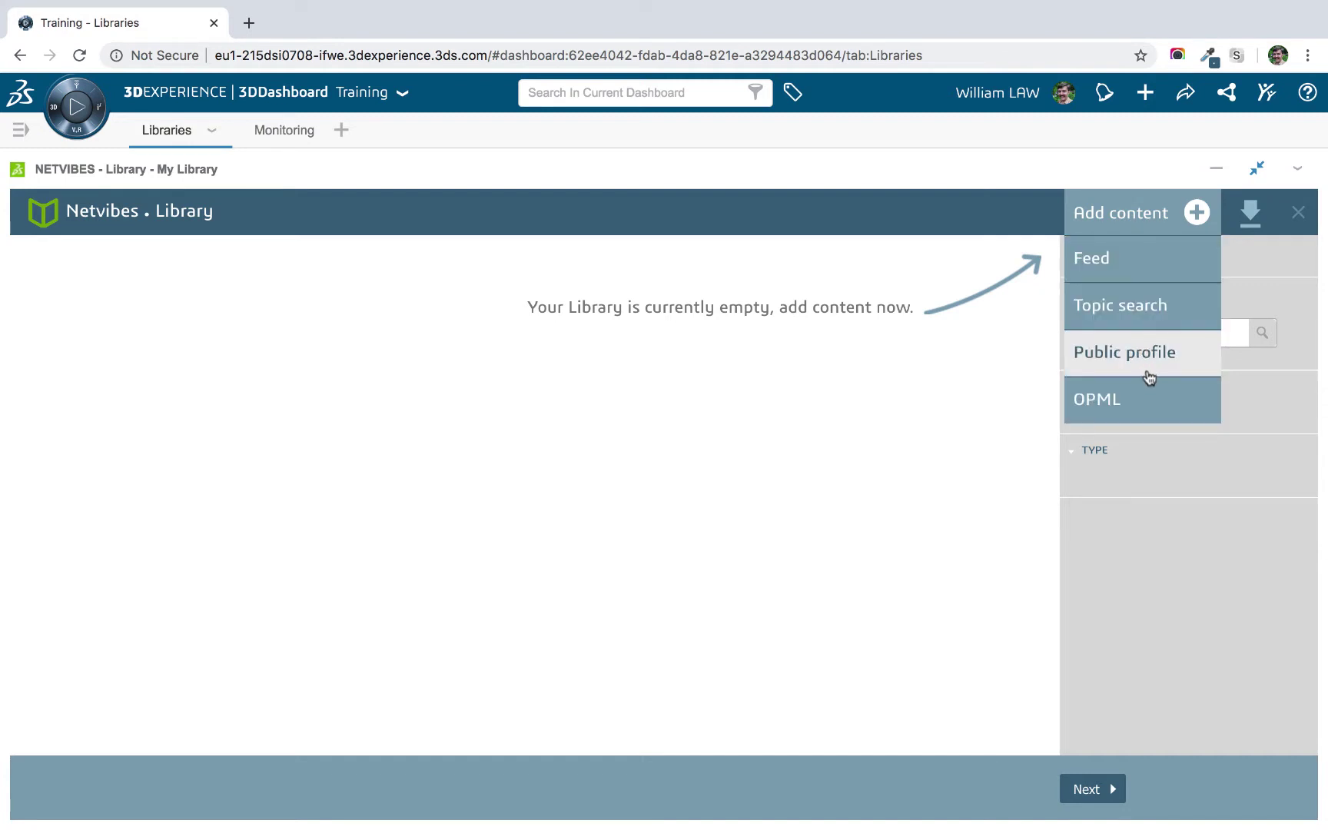
left_click(1128, 261)
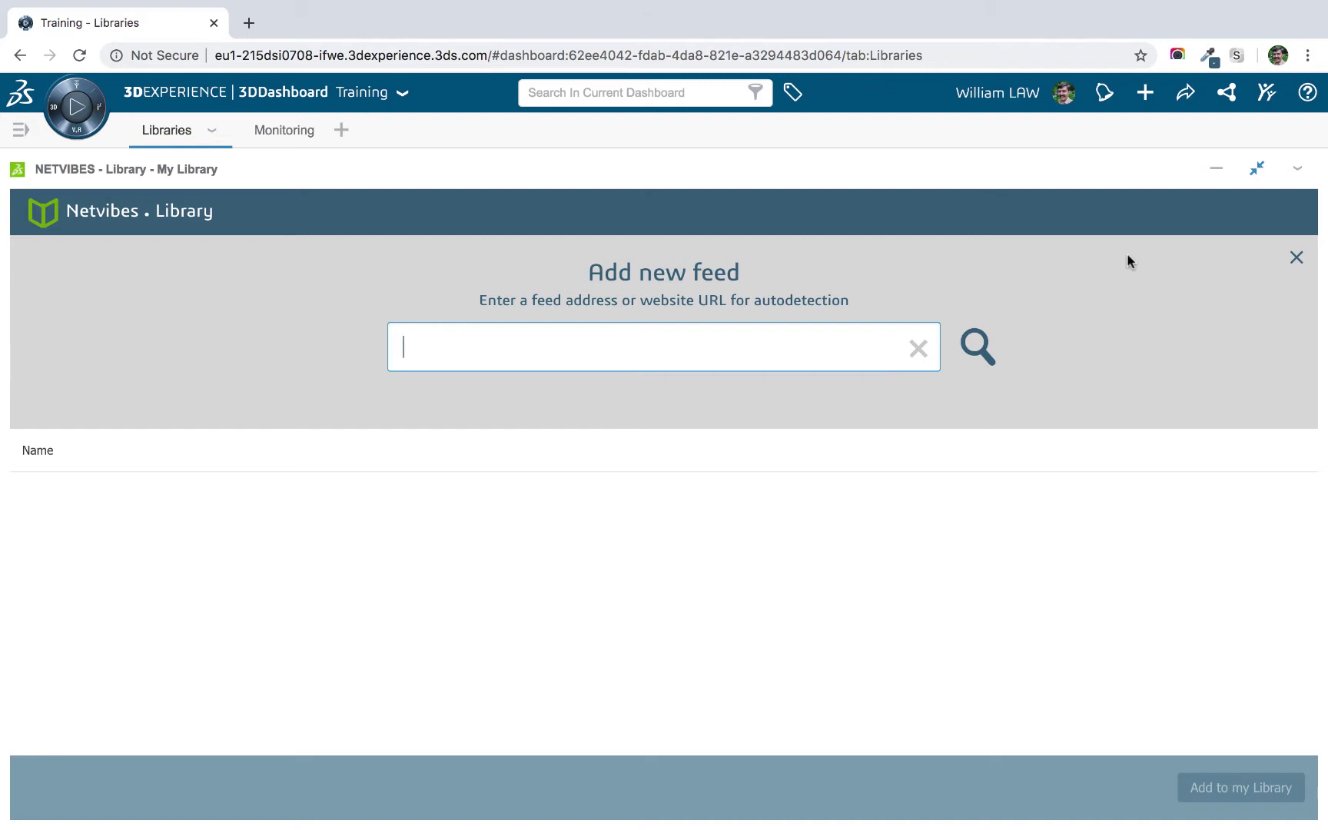
type("theverge.com")
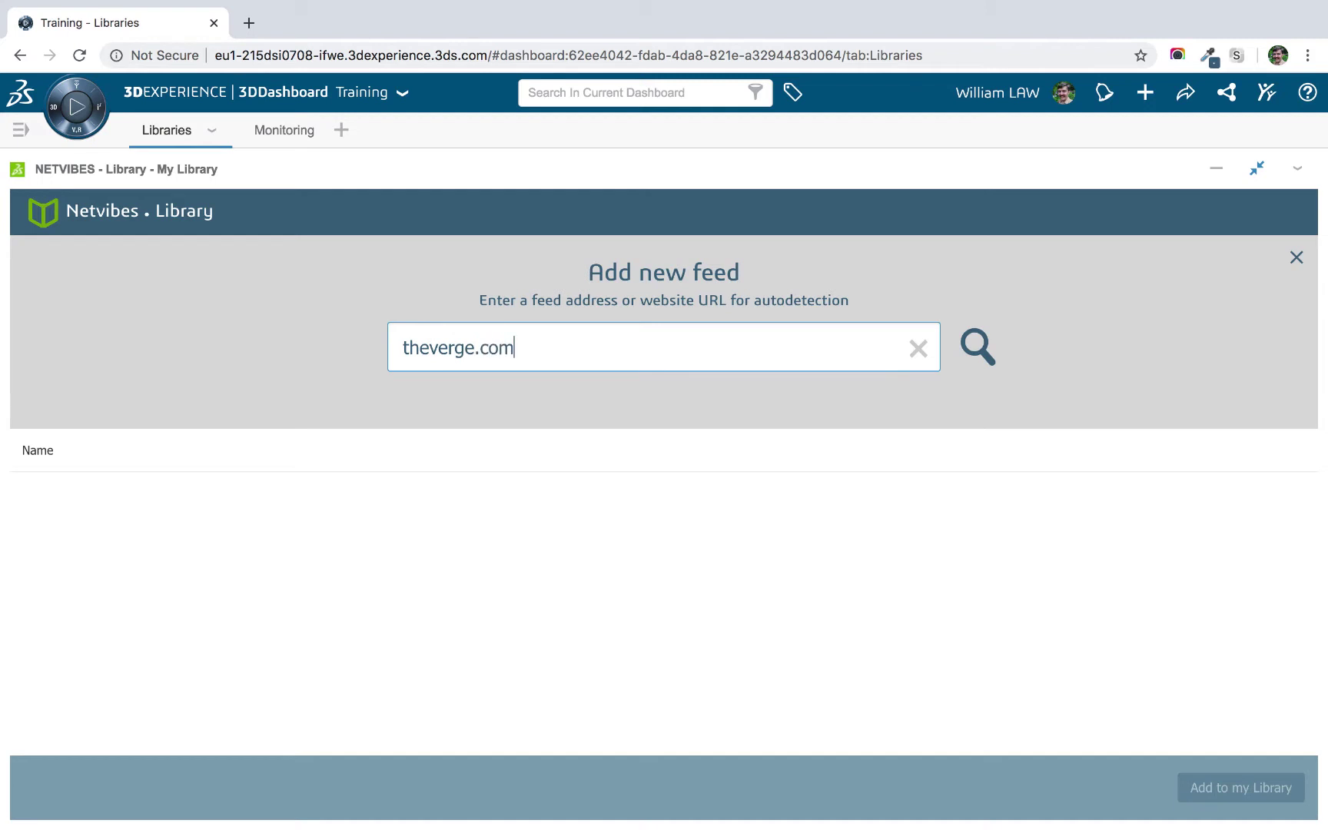
key("Return")
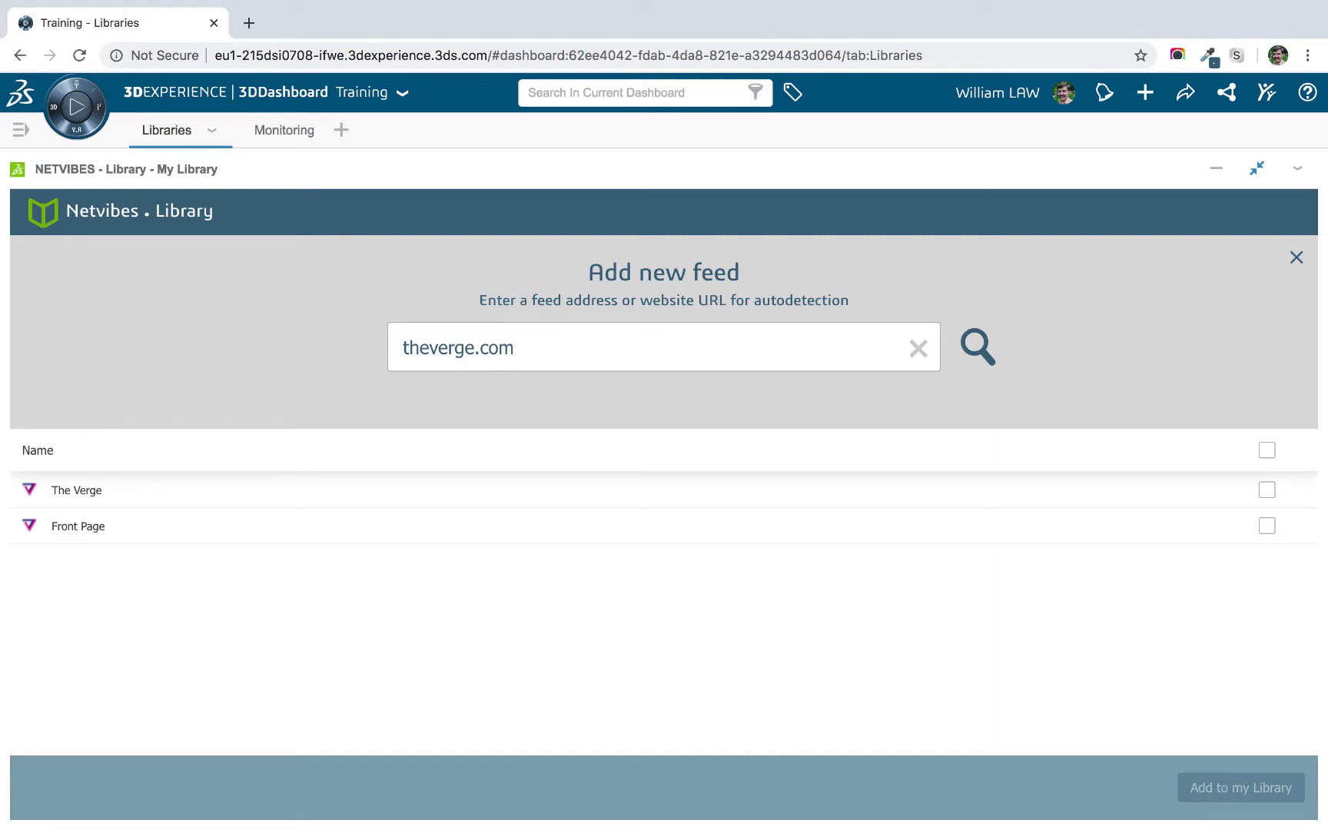
Preview the last articles of The Verge and Front Page feeds, and add The Verge feed to the library.
mouse_move(1201, 536)
mouse_move(1197, 491)
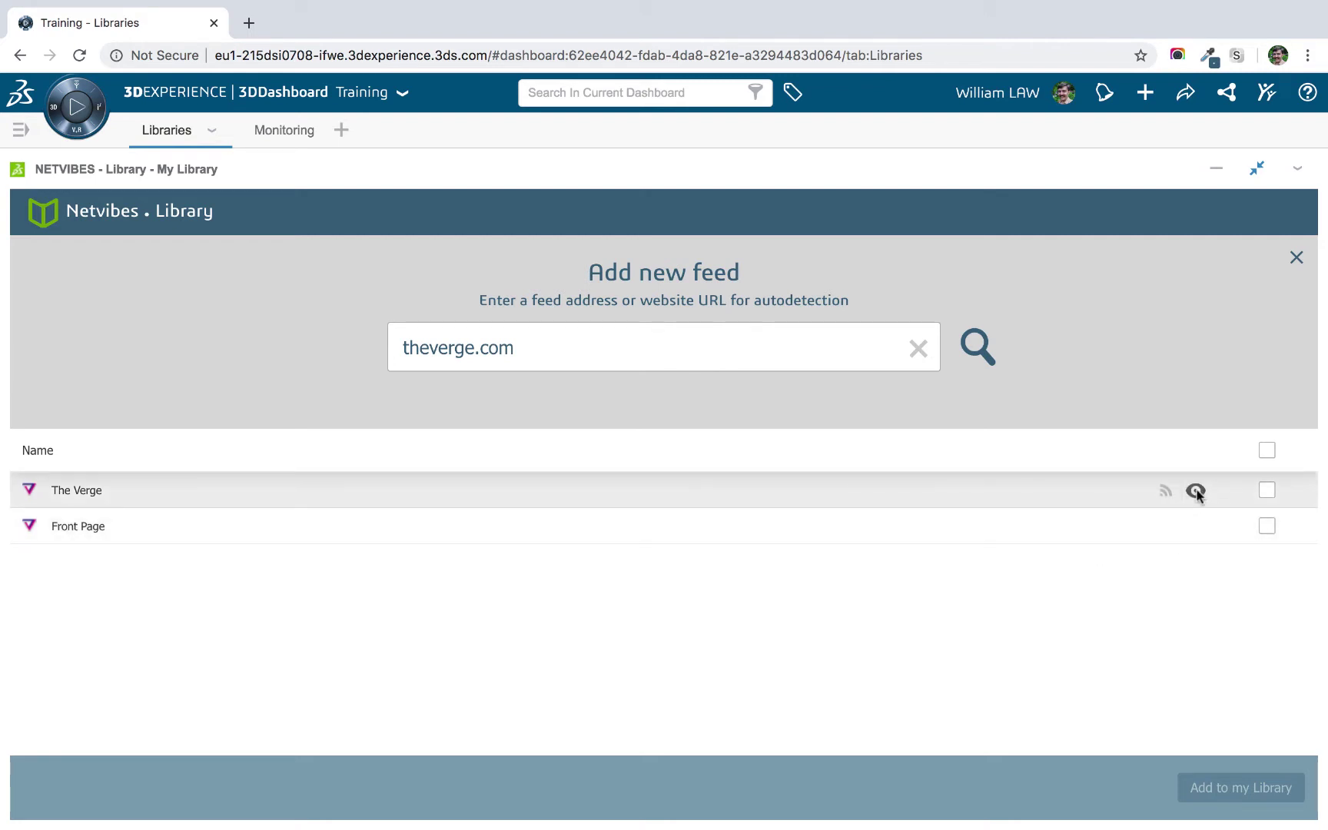
left_click(1197, 491)
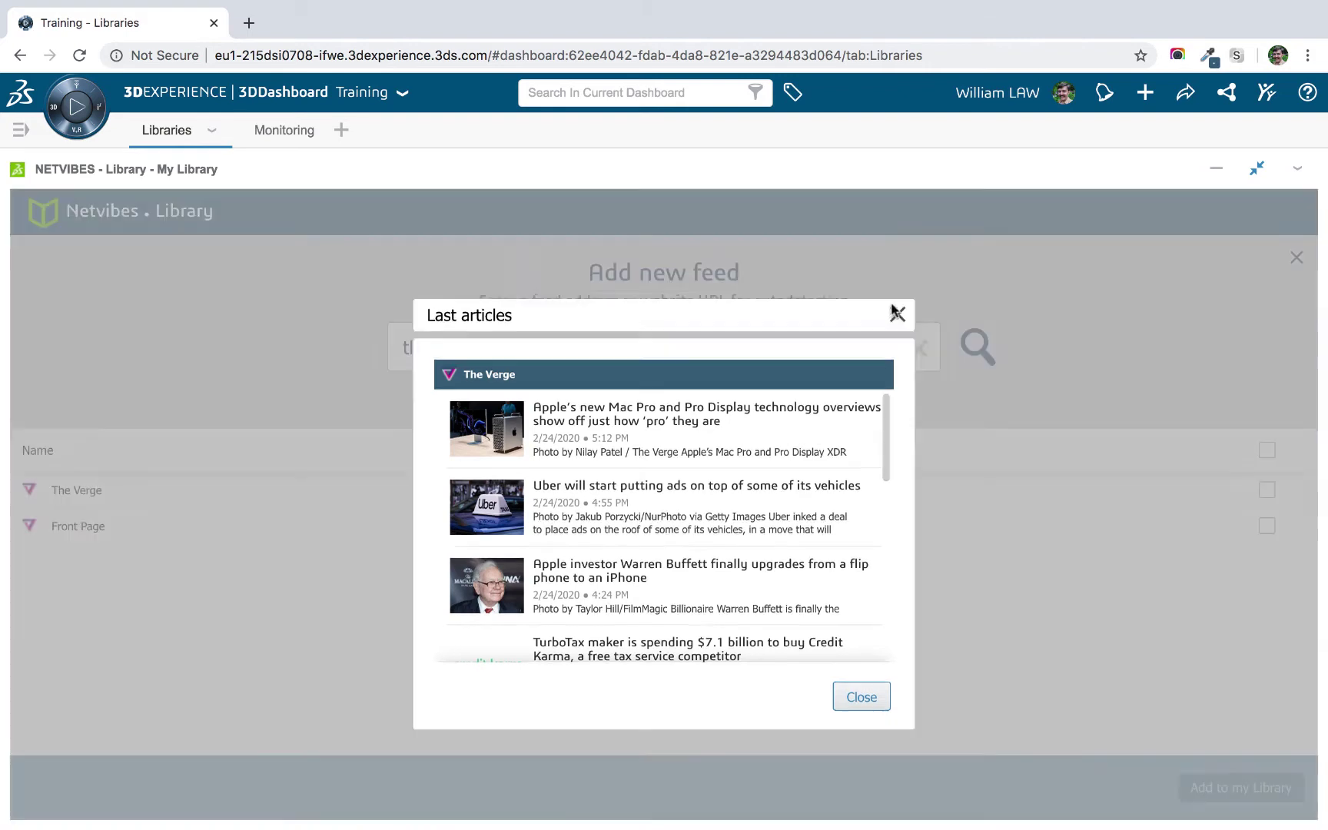
left_click(896, 307)
left_click(1196, 527)
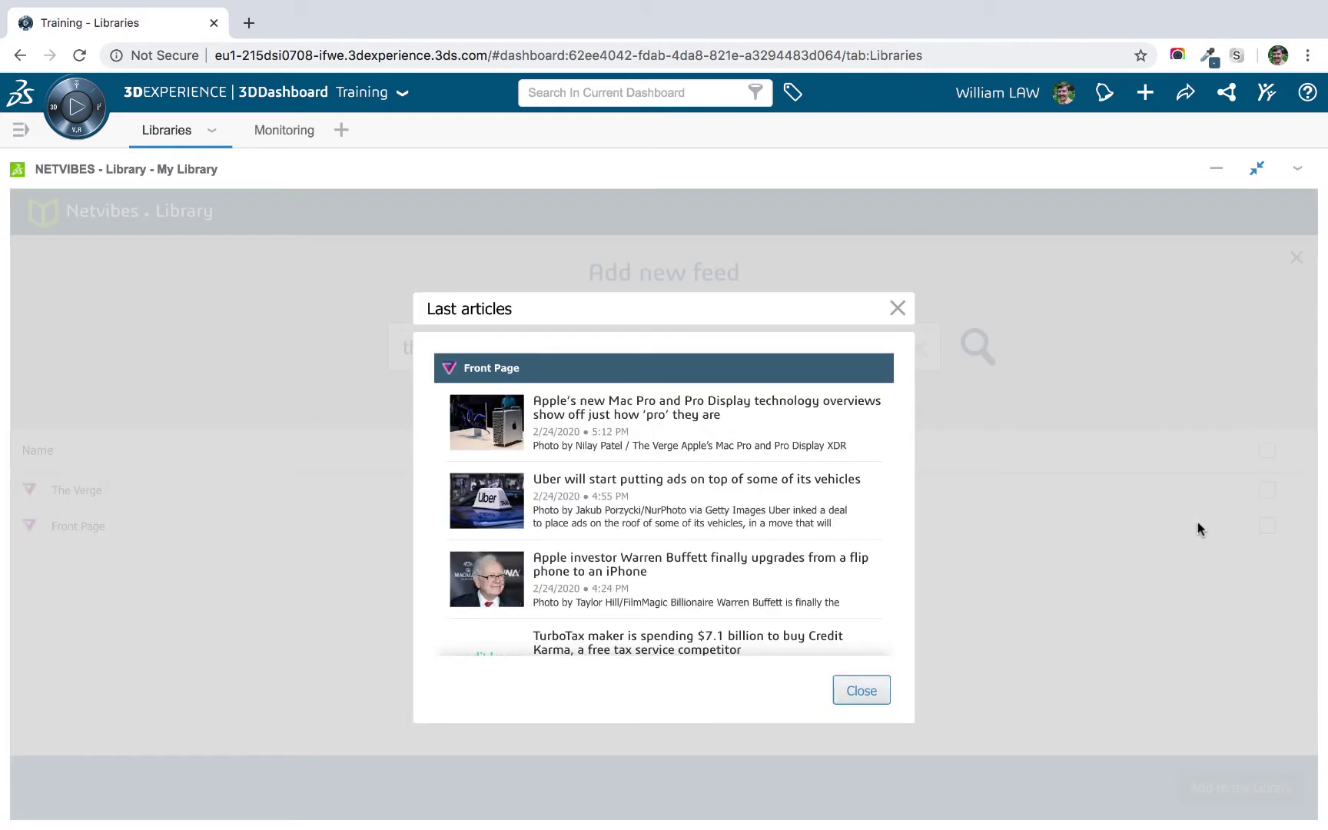
left_click(897, 308)
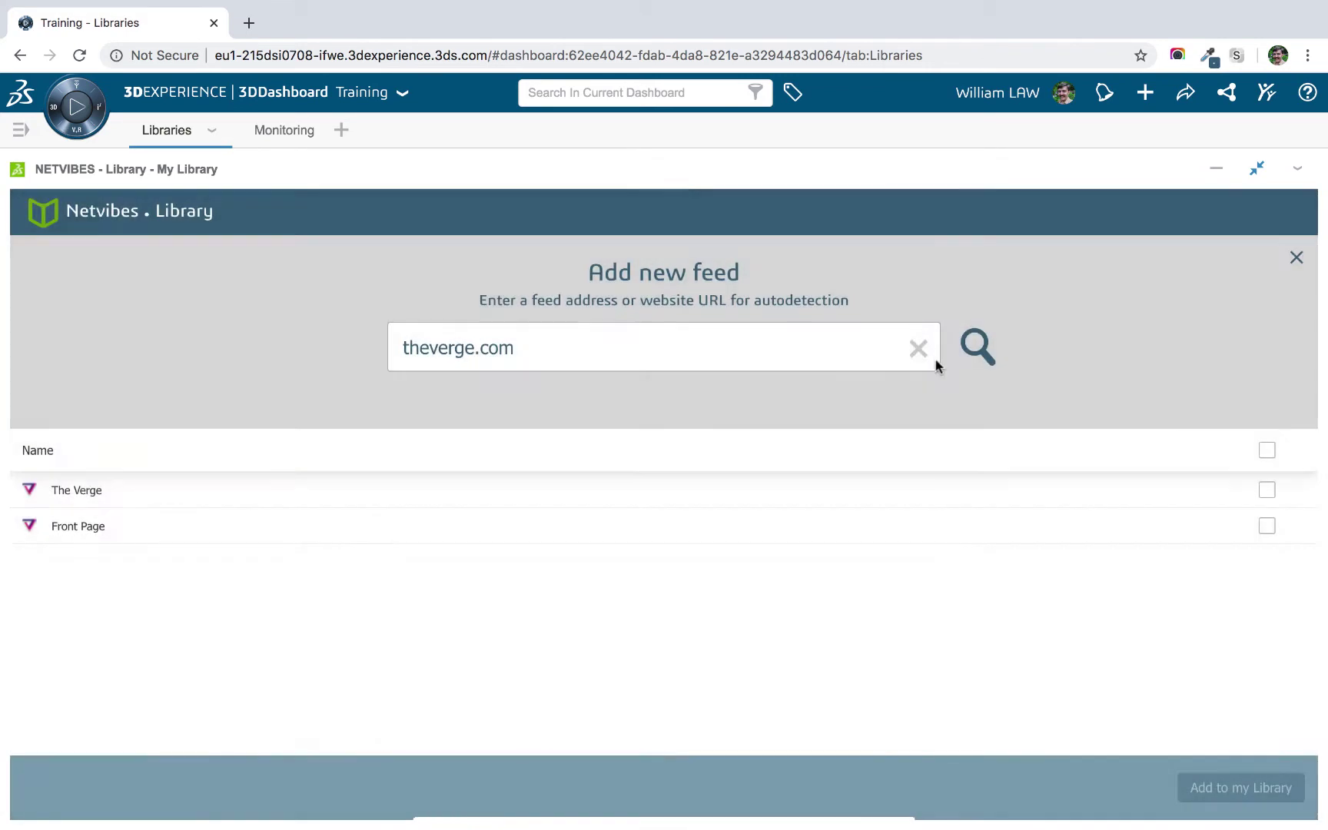
left_click(1267, 489)
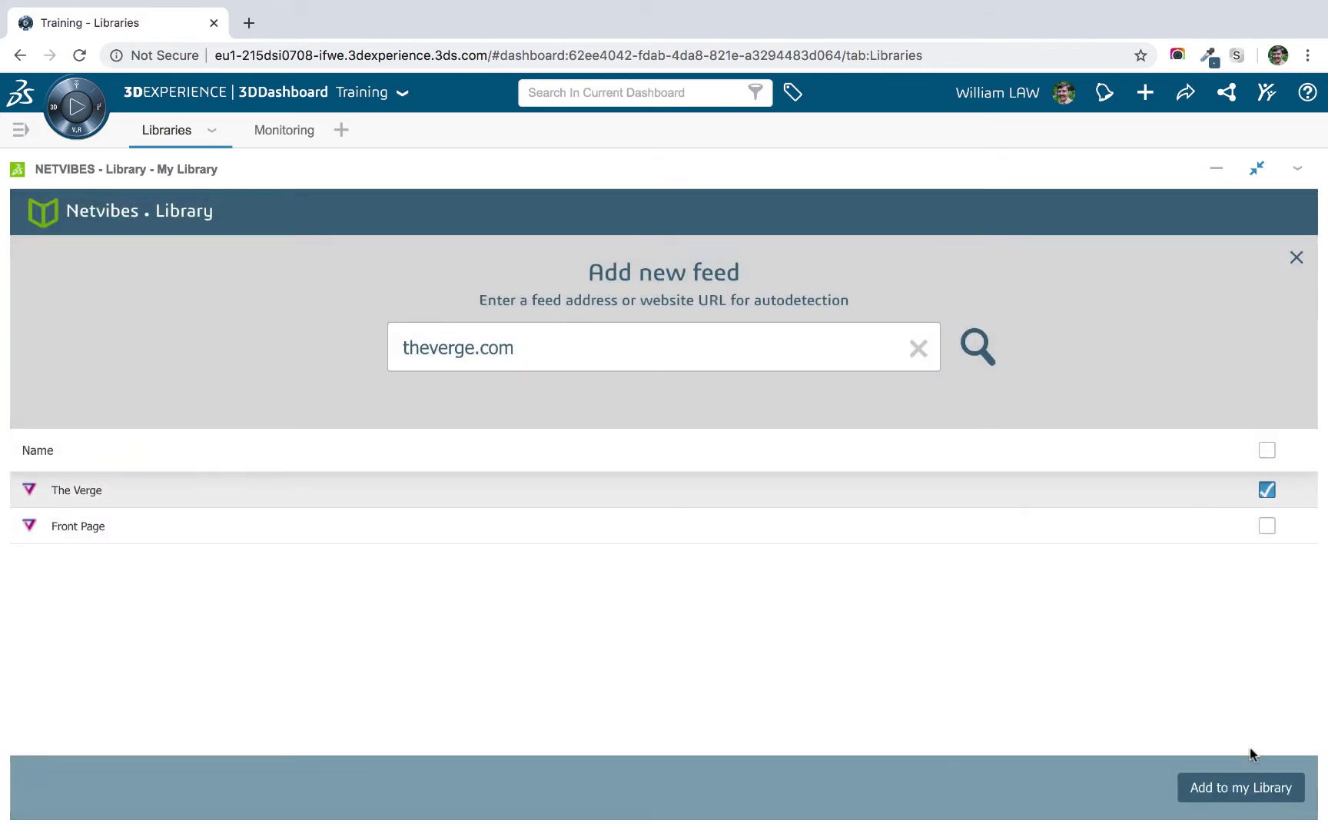
left_click(1252, 789)
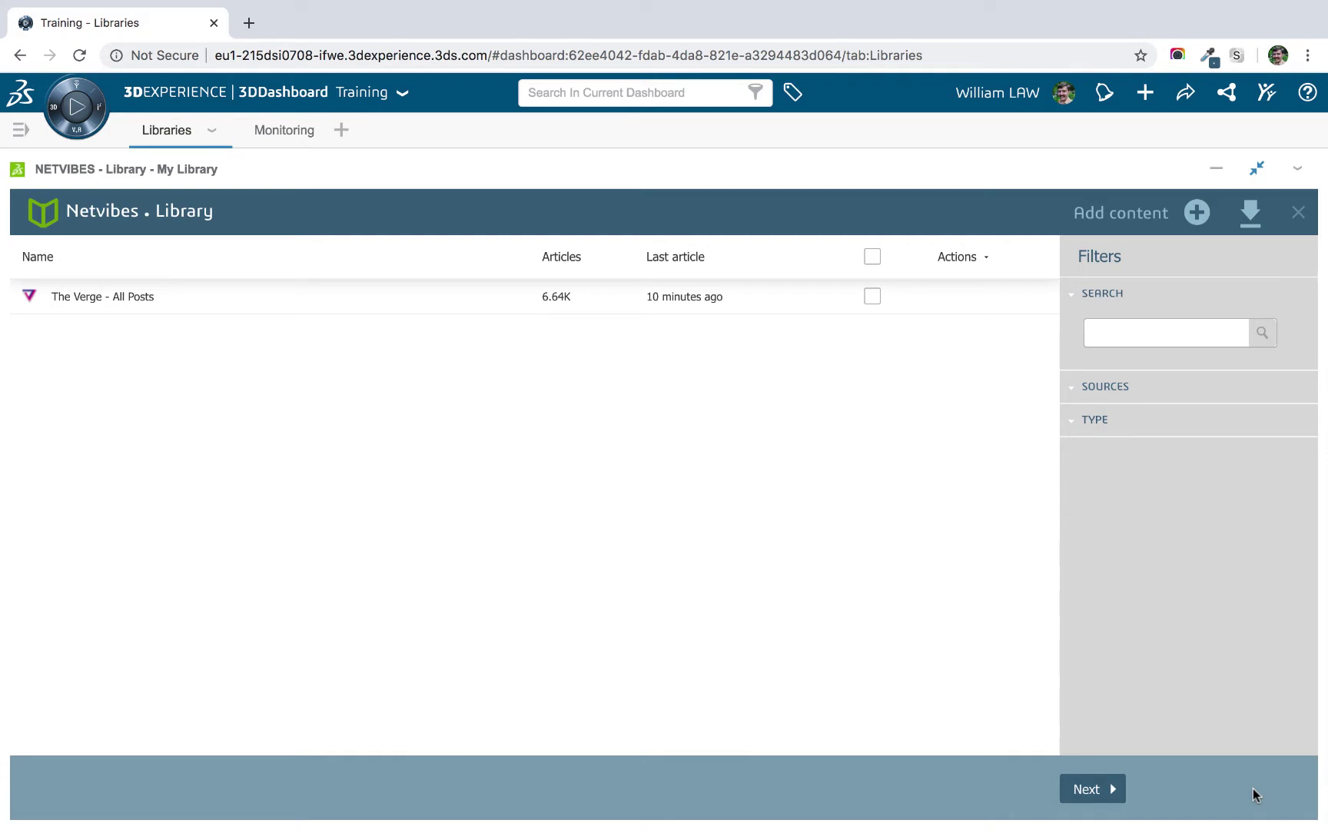
Open sfgate.com in a new browser tab and open its Business and Technology News RSS feed.
key("super+t")
type("sfgate.com")
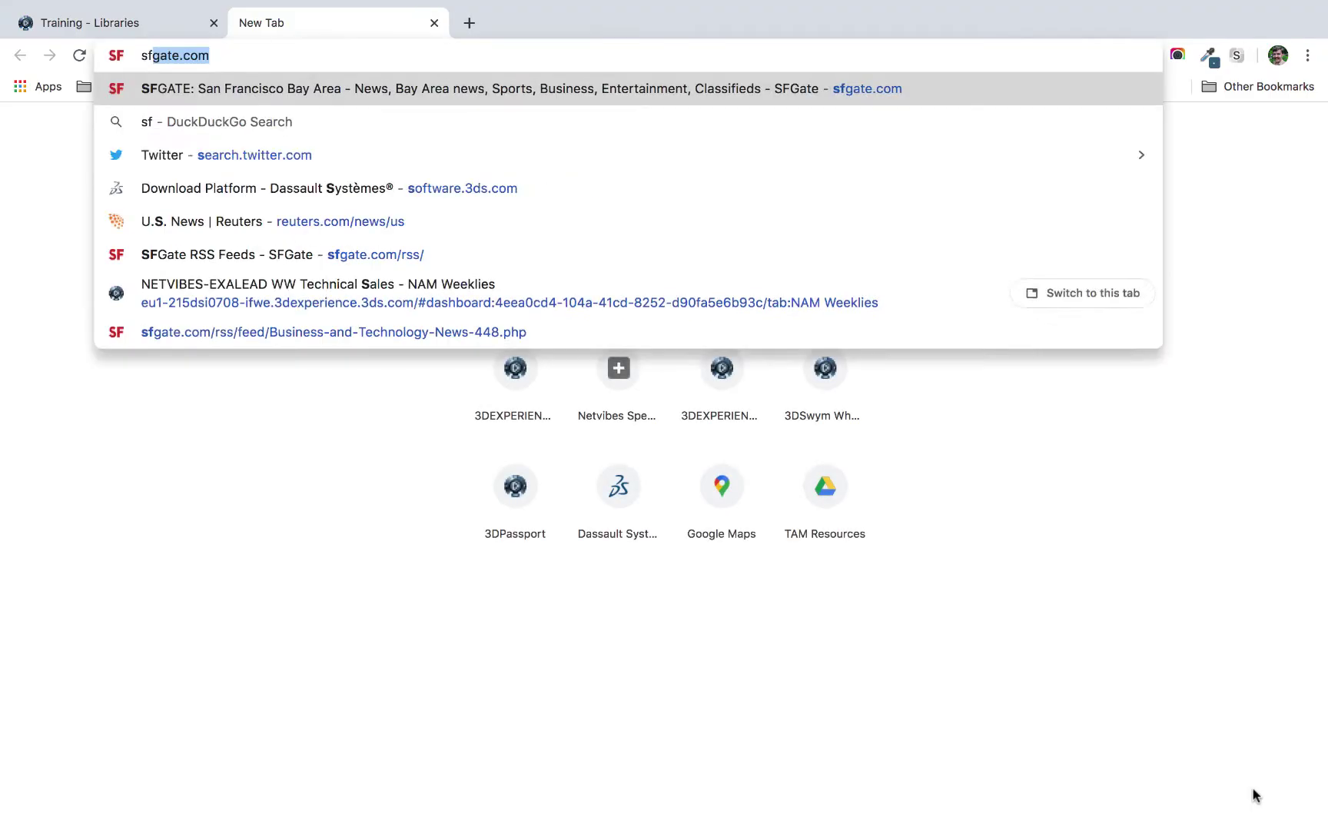
key("Return")
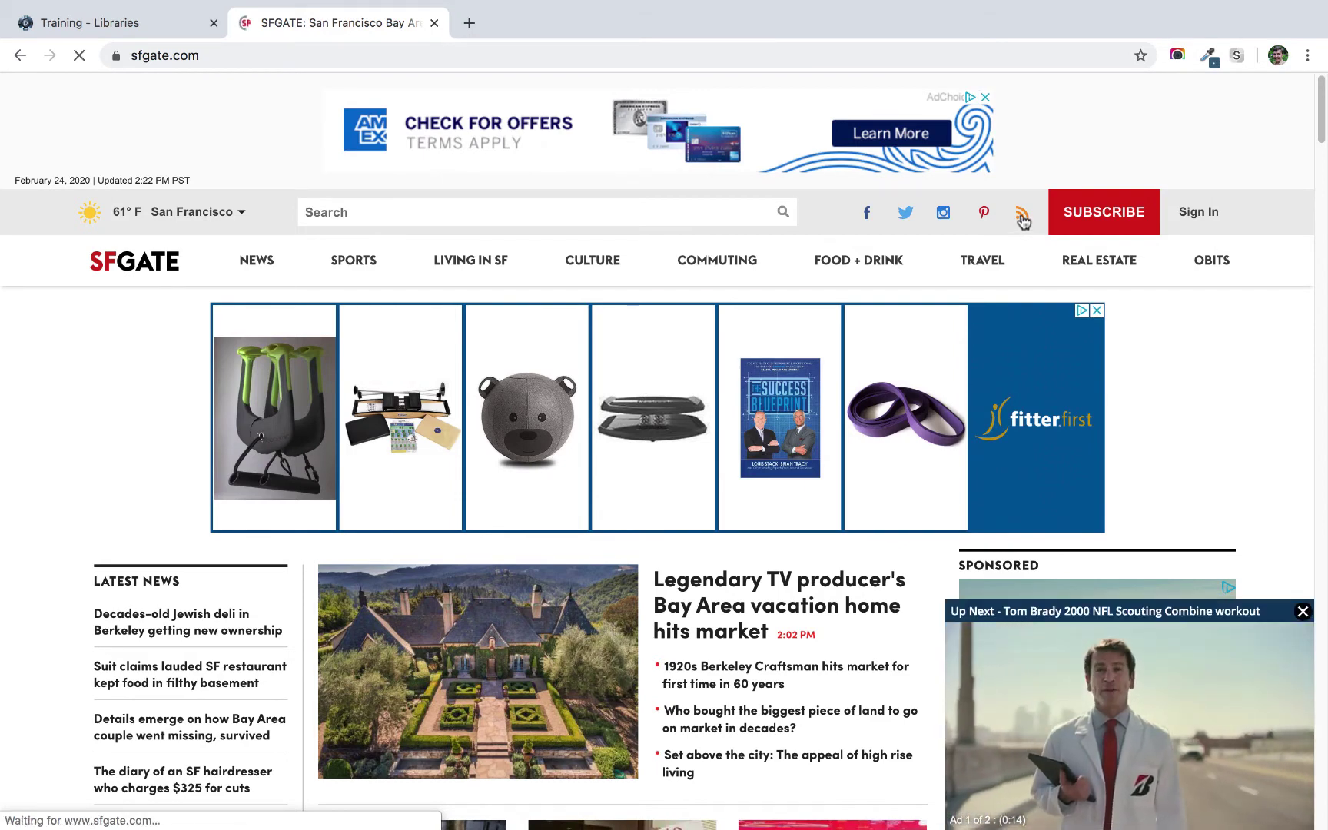
left_click(1022, 219)
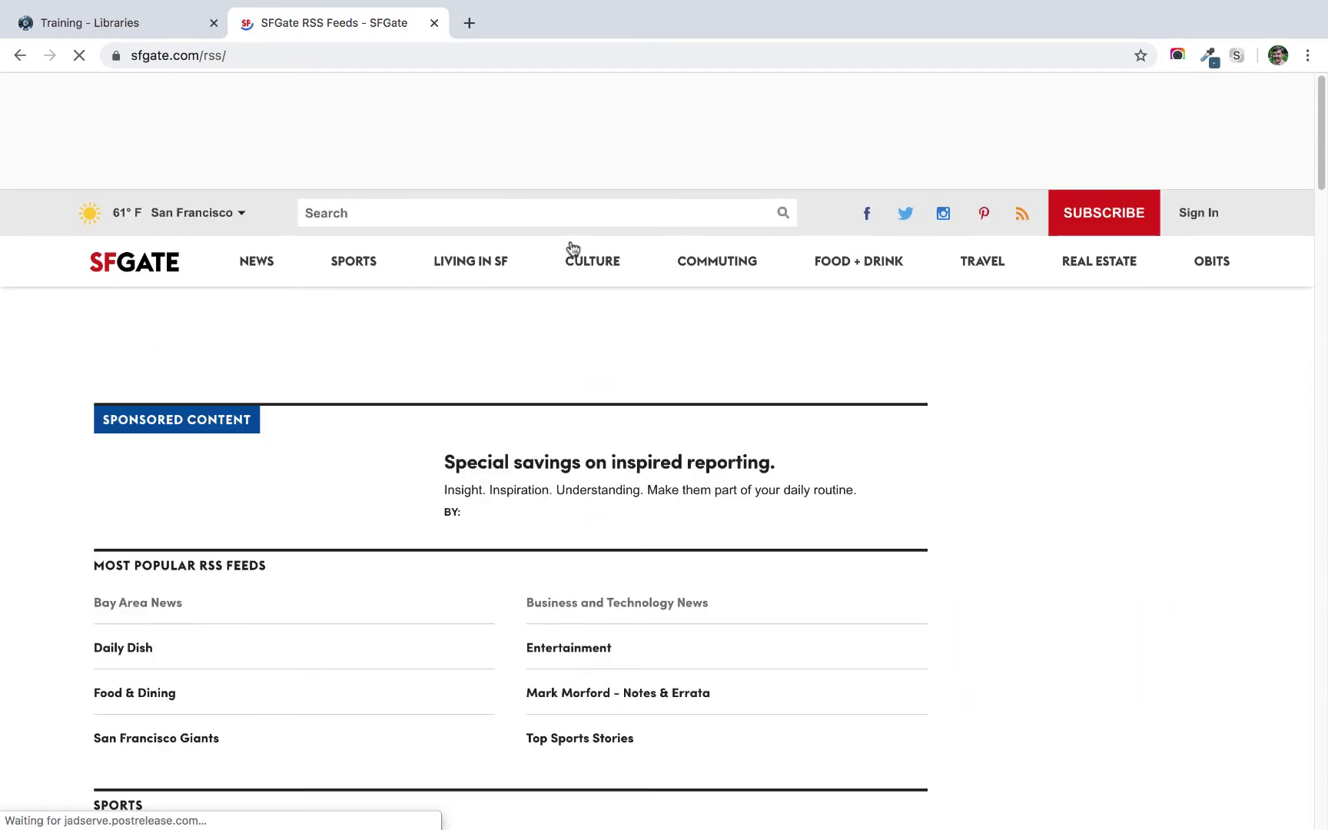
scroll(343, 329, "down", 3)
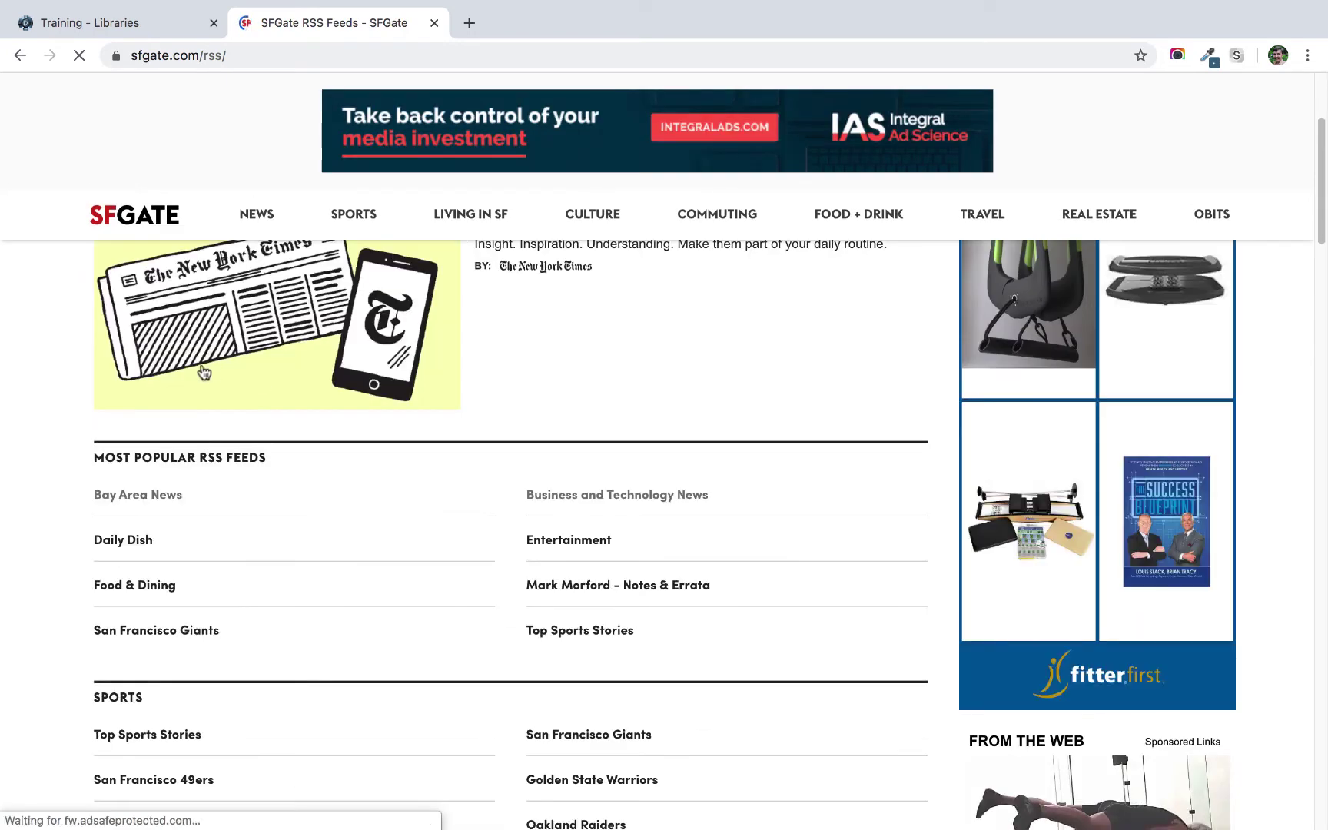
scroll(214, 586, "down", 1)
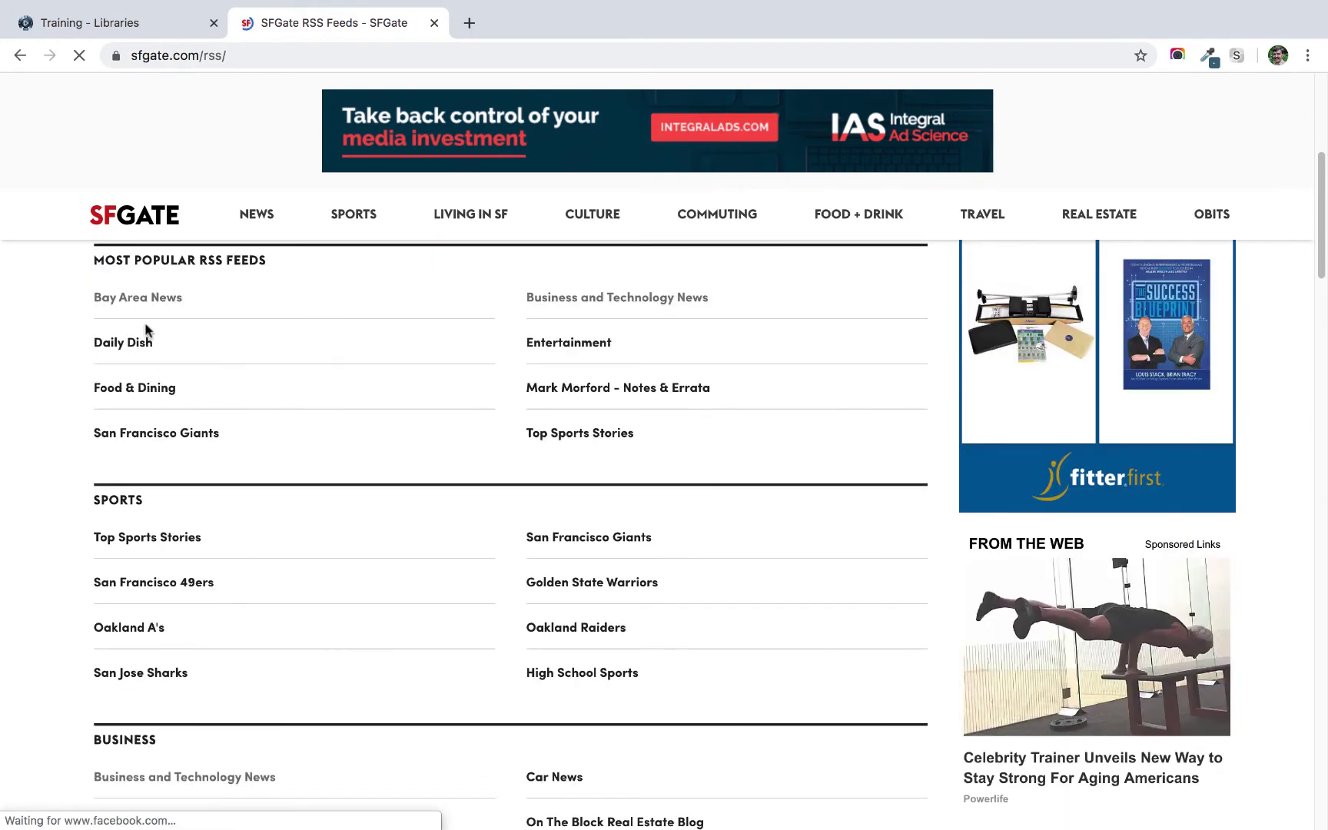
scroll(154, 657, "down", 3)
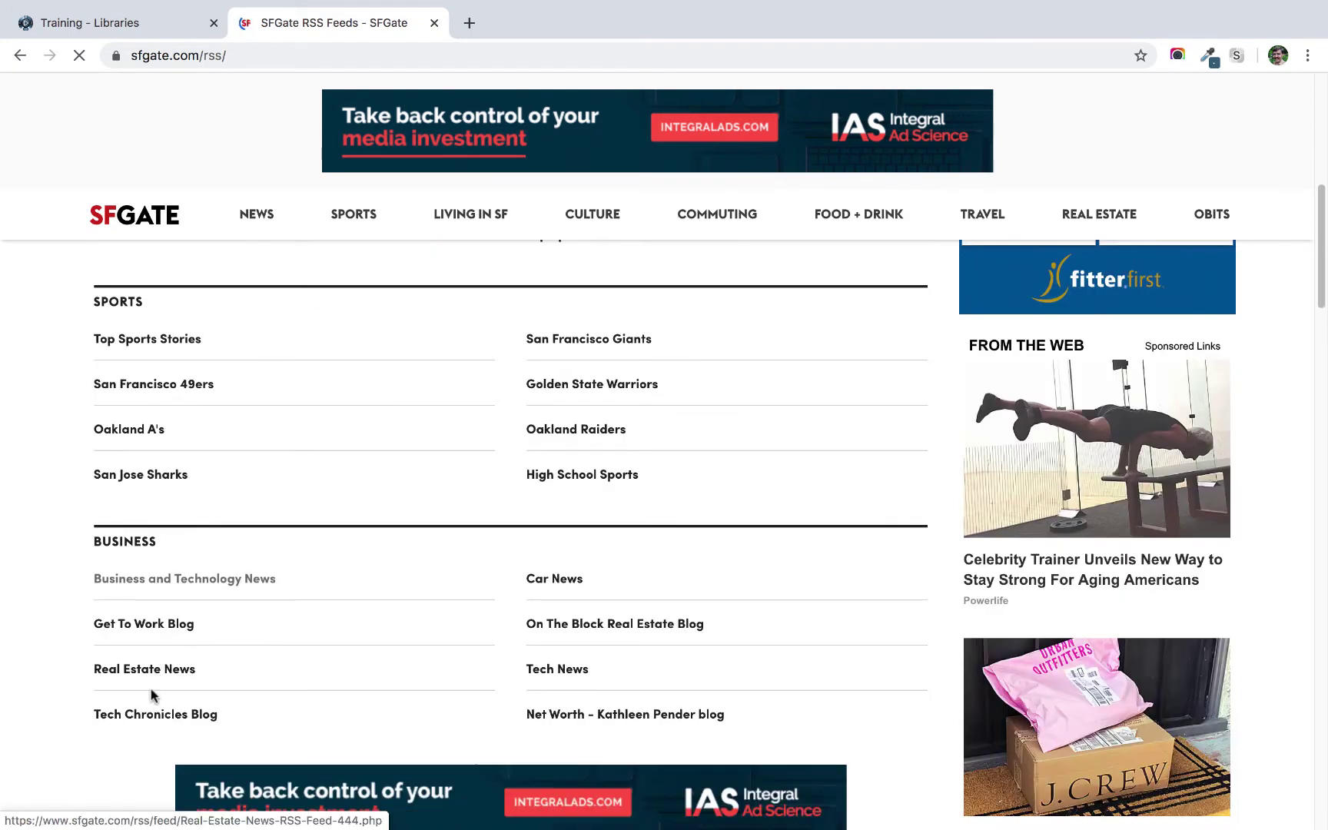
scroll(544, 703, "up", 5)
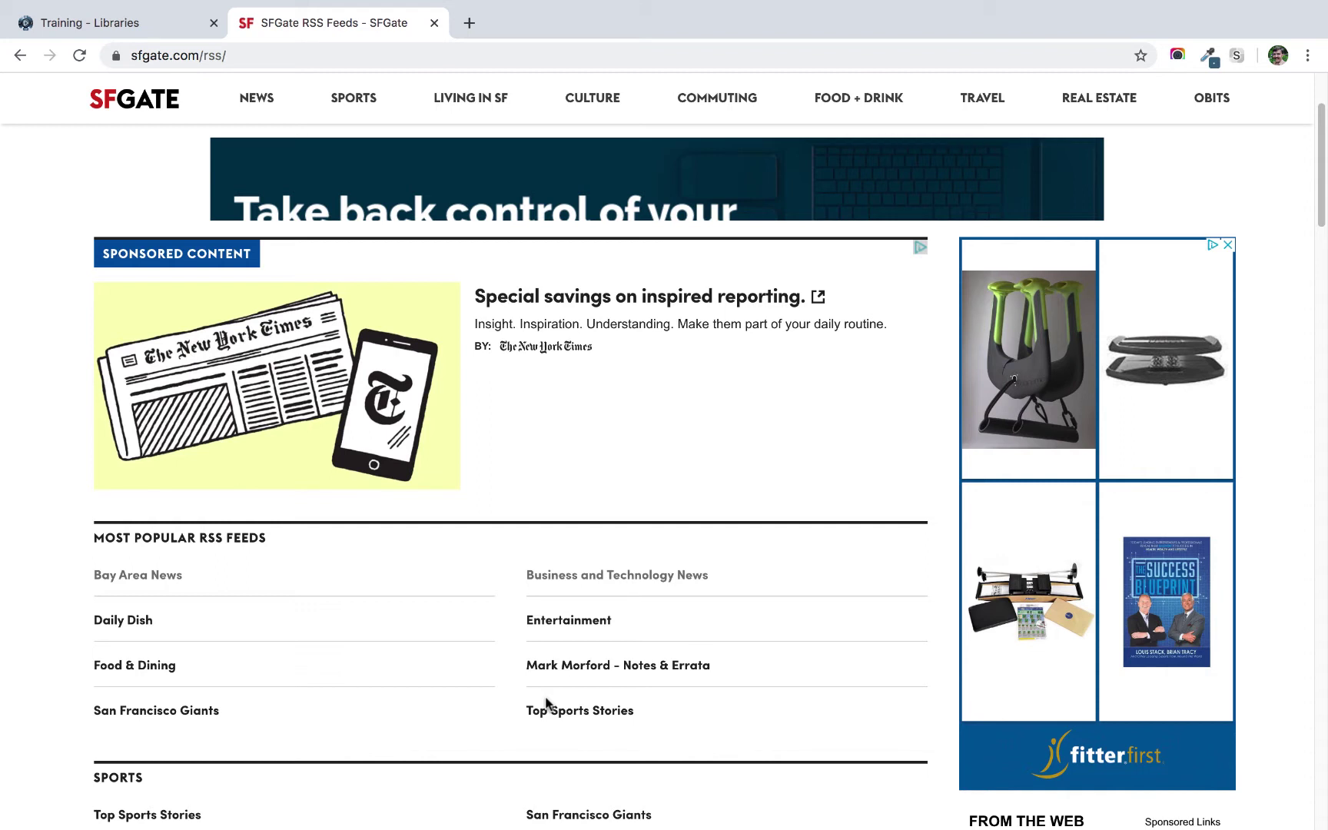
left_click(600, 578)
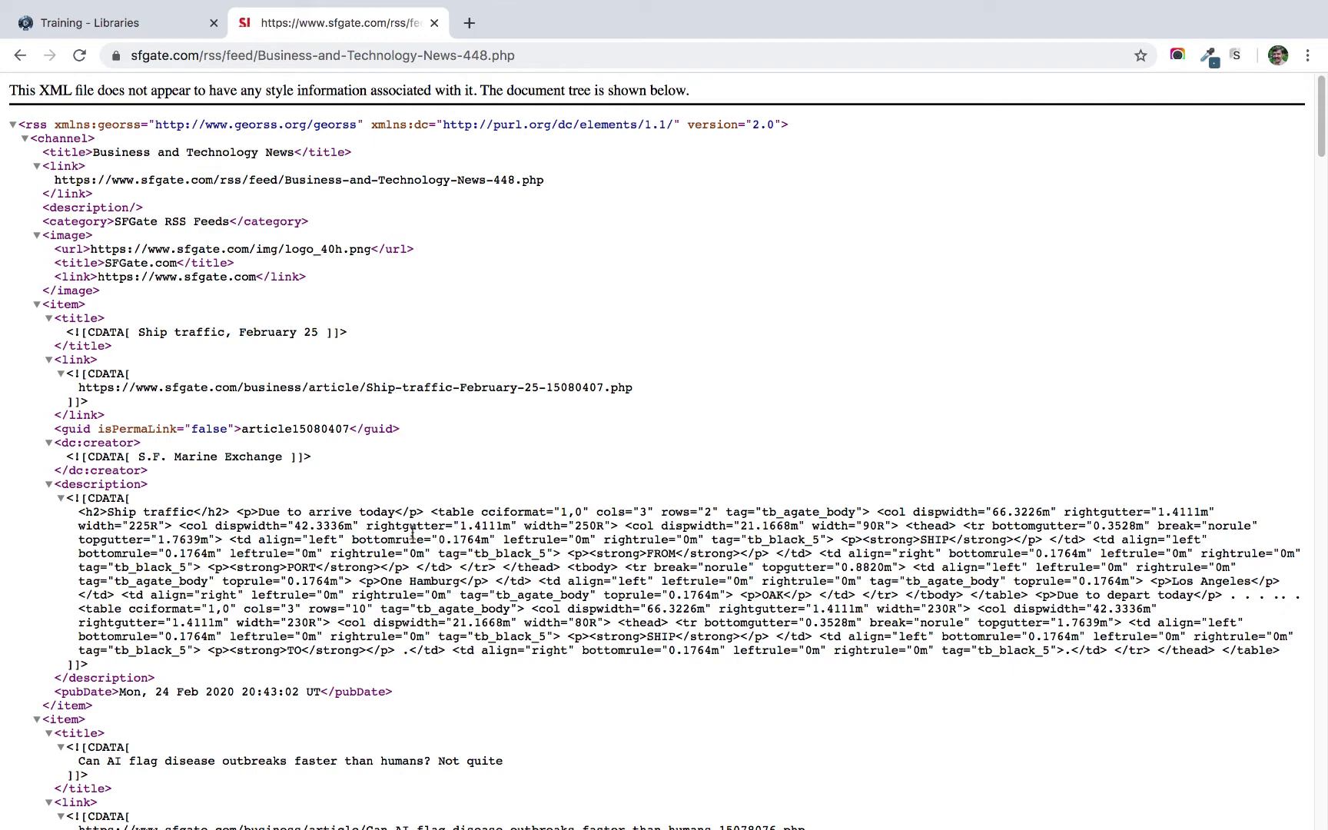
Copy the web address of the SFGate Business and Technology News feed.
left_click(495, 54)
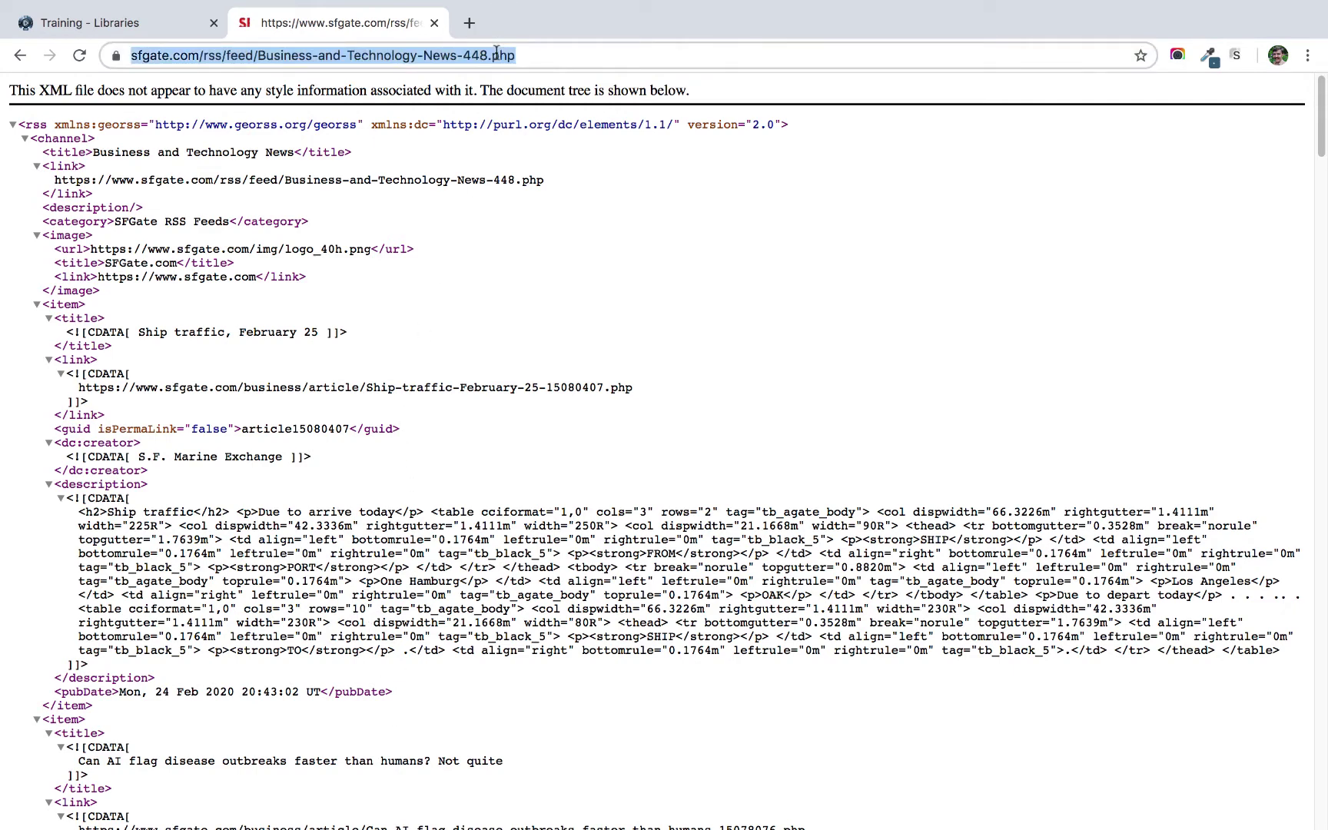
right_click(495, 54)
left_click(503, 164)
Return to the dashboard and add the Business and Technology News feed to the library using the copied SFGate address.
left_click(112, 25)
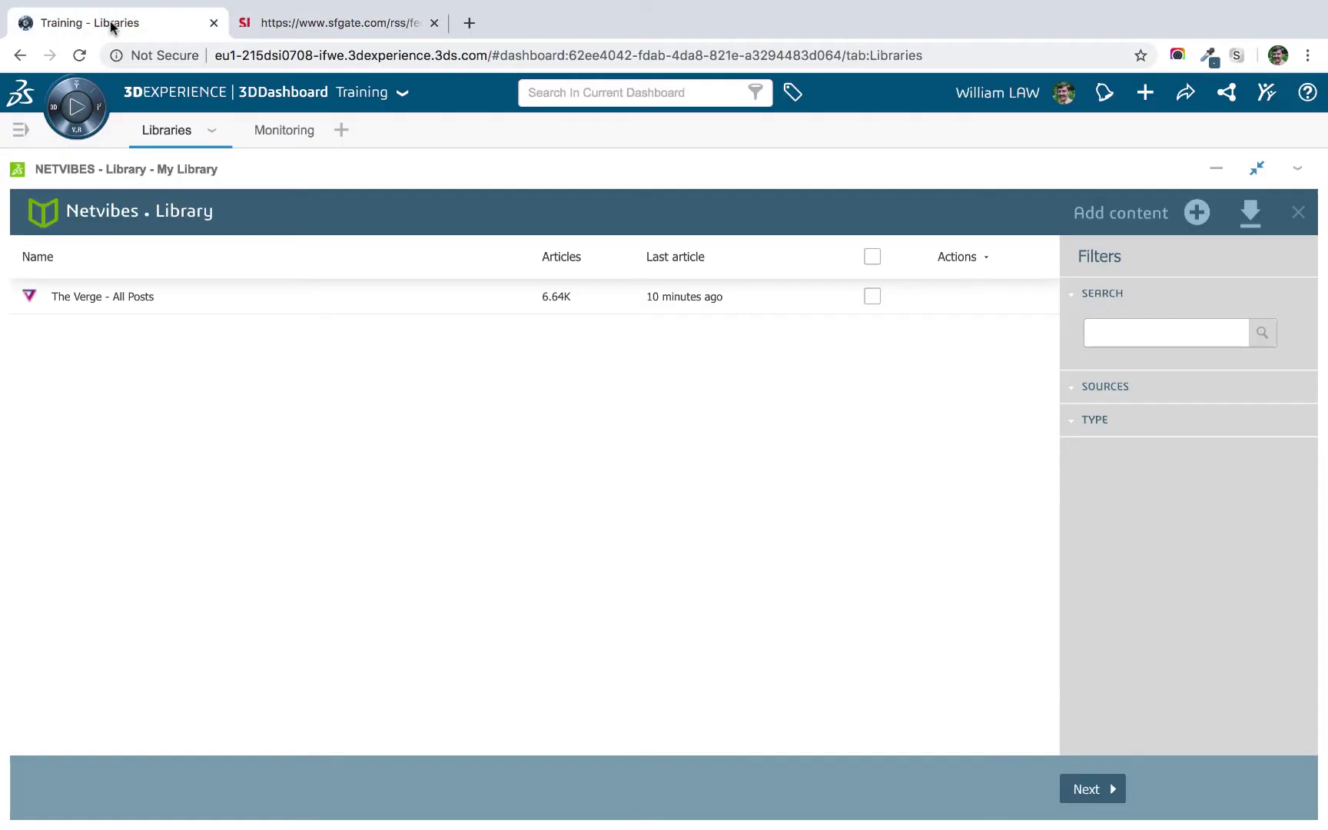
left_click(1109, 218)
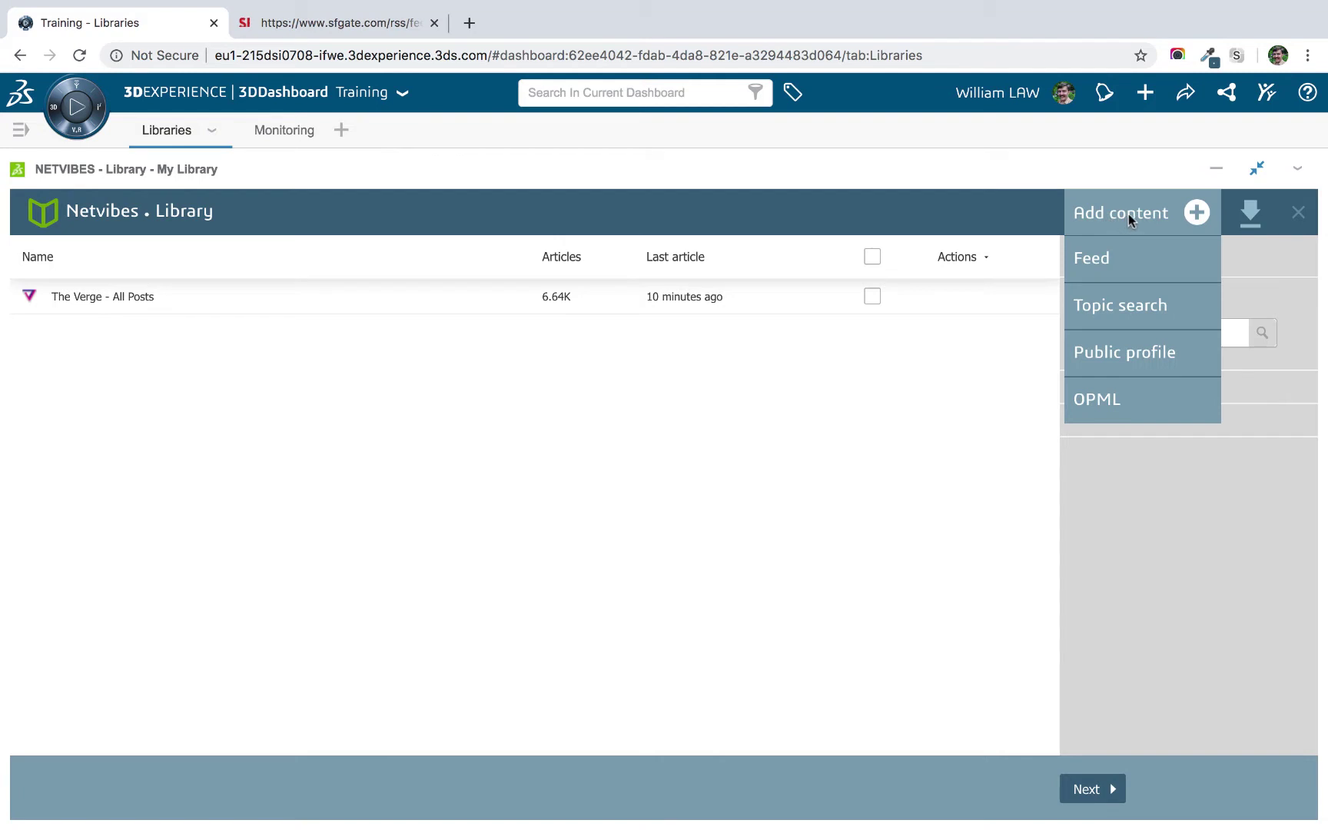
left_click(1127, 264)
key("super+v")
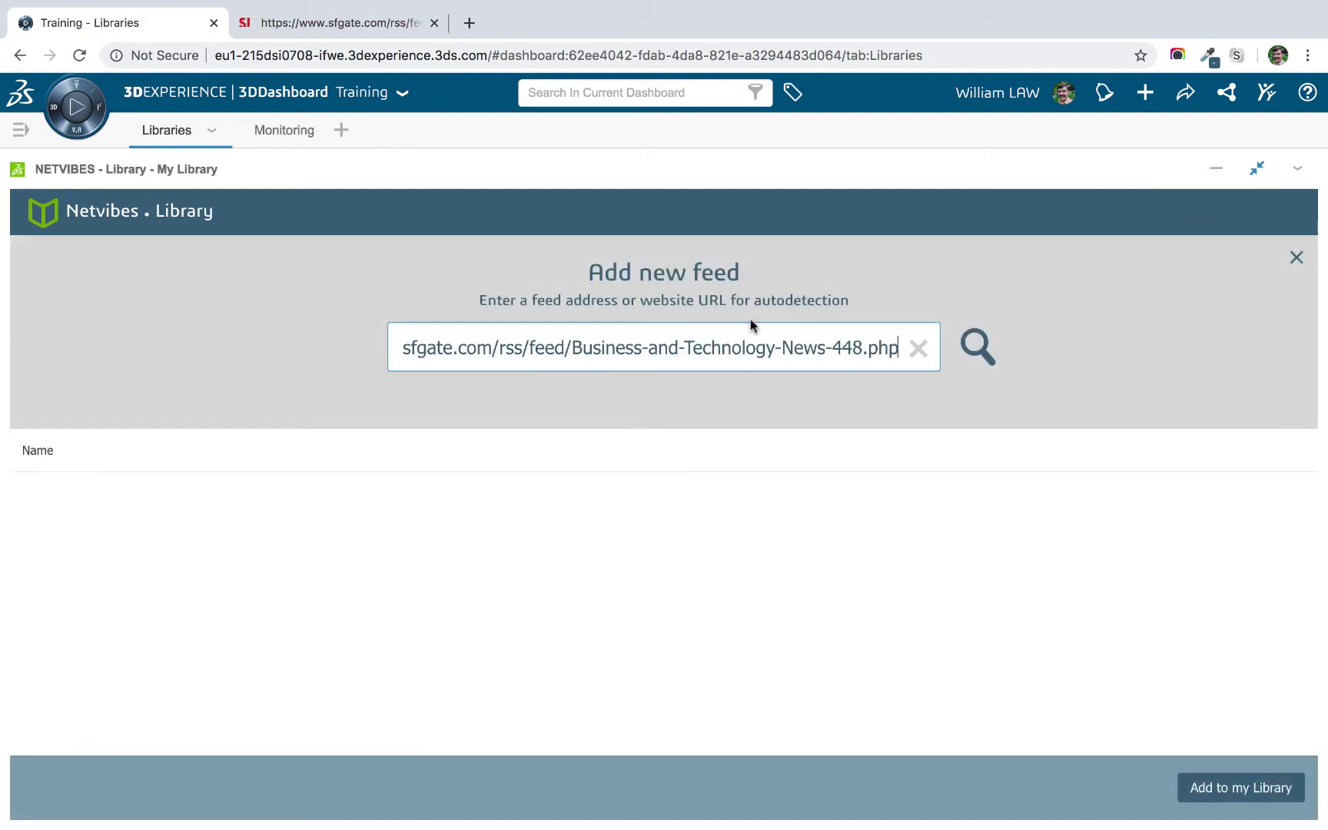
left_click(978, 353)
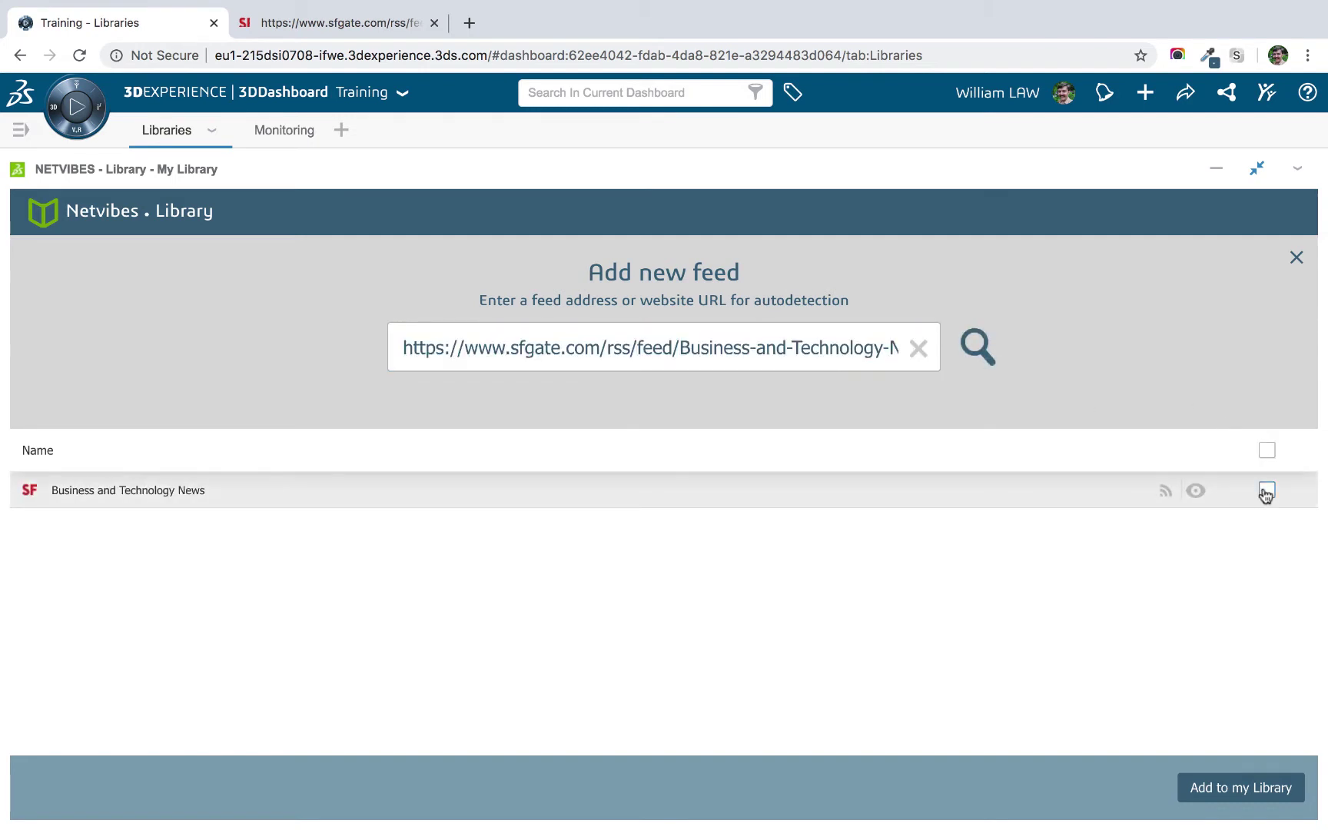
left_click(1261, 491)
left_click(1254, 787)
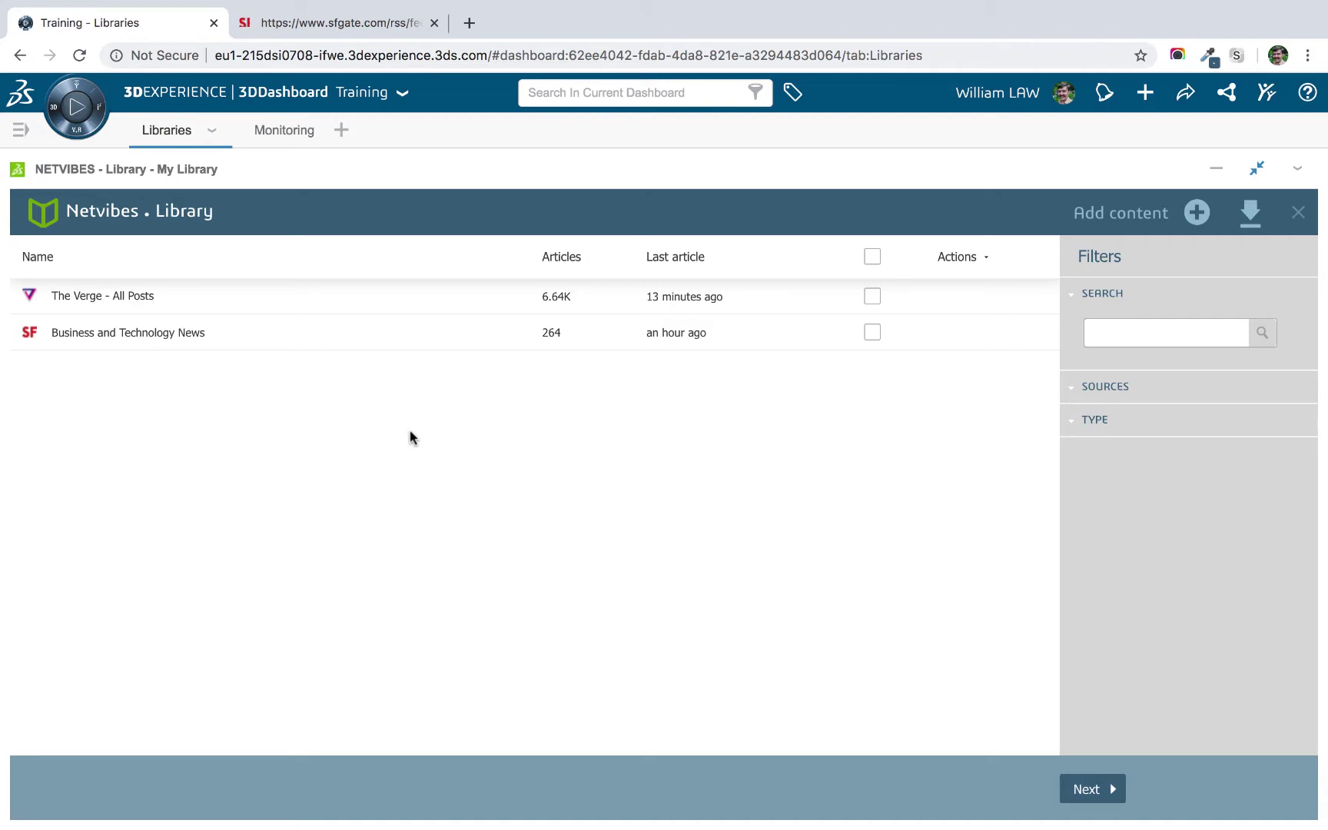
Load engadget.com in the browser tab showing the SFGate feed.
left_click(332, 23)
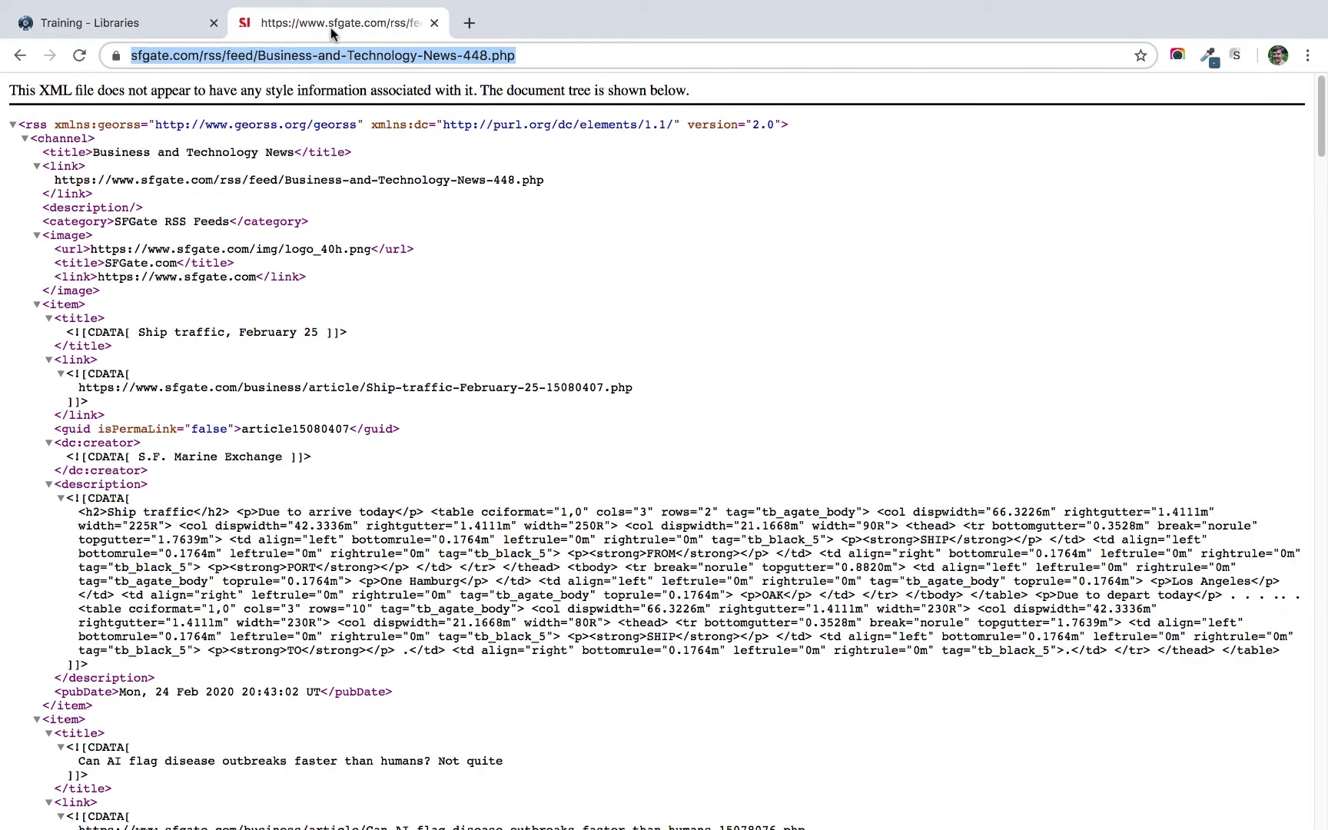
key("BackSpace")
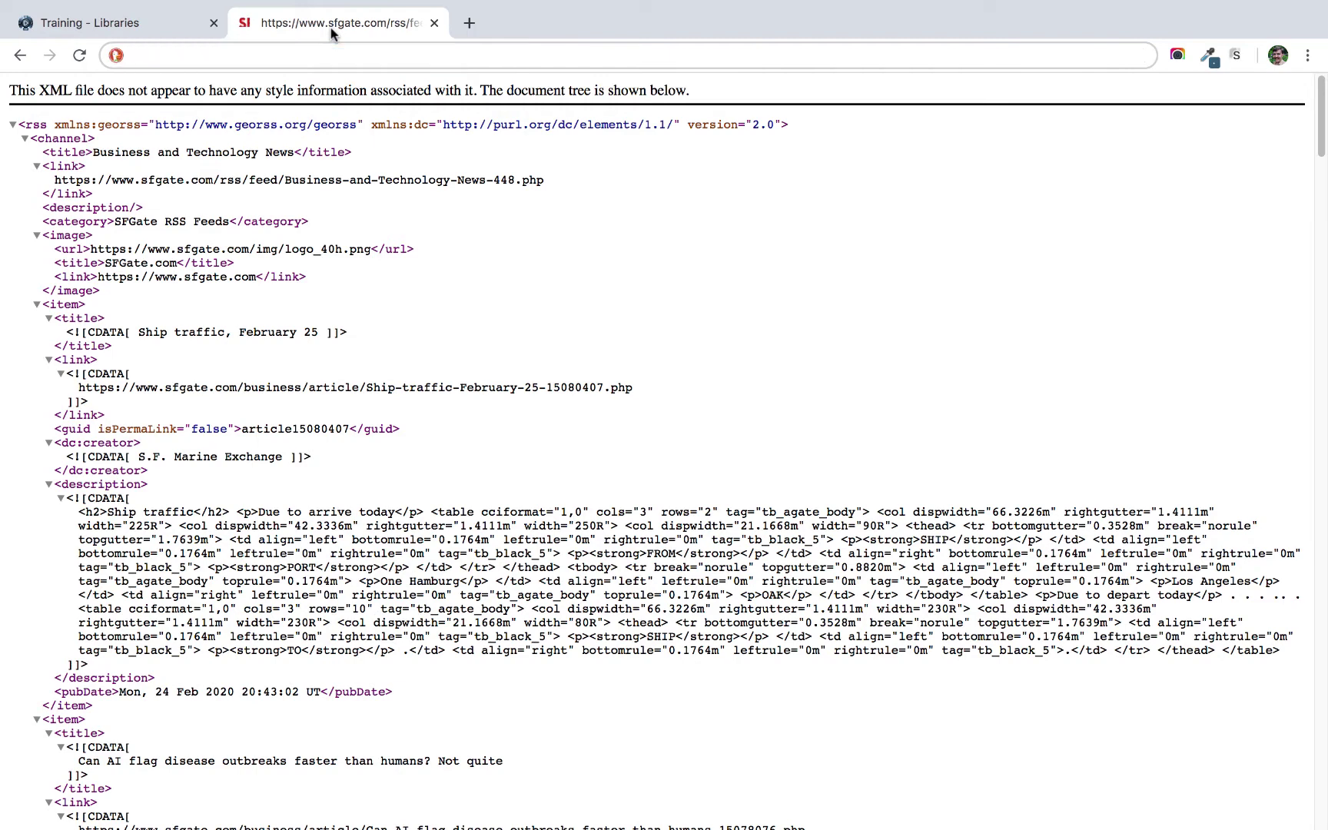
type("enga")
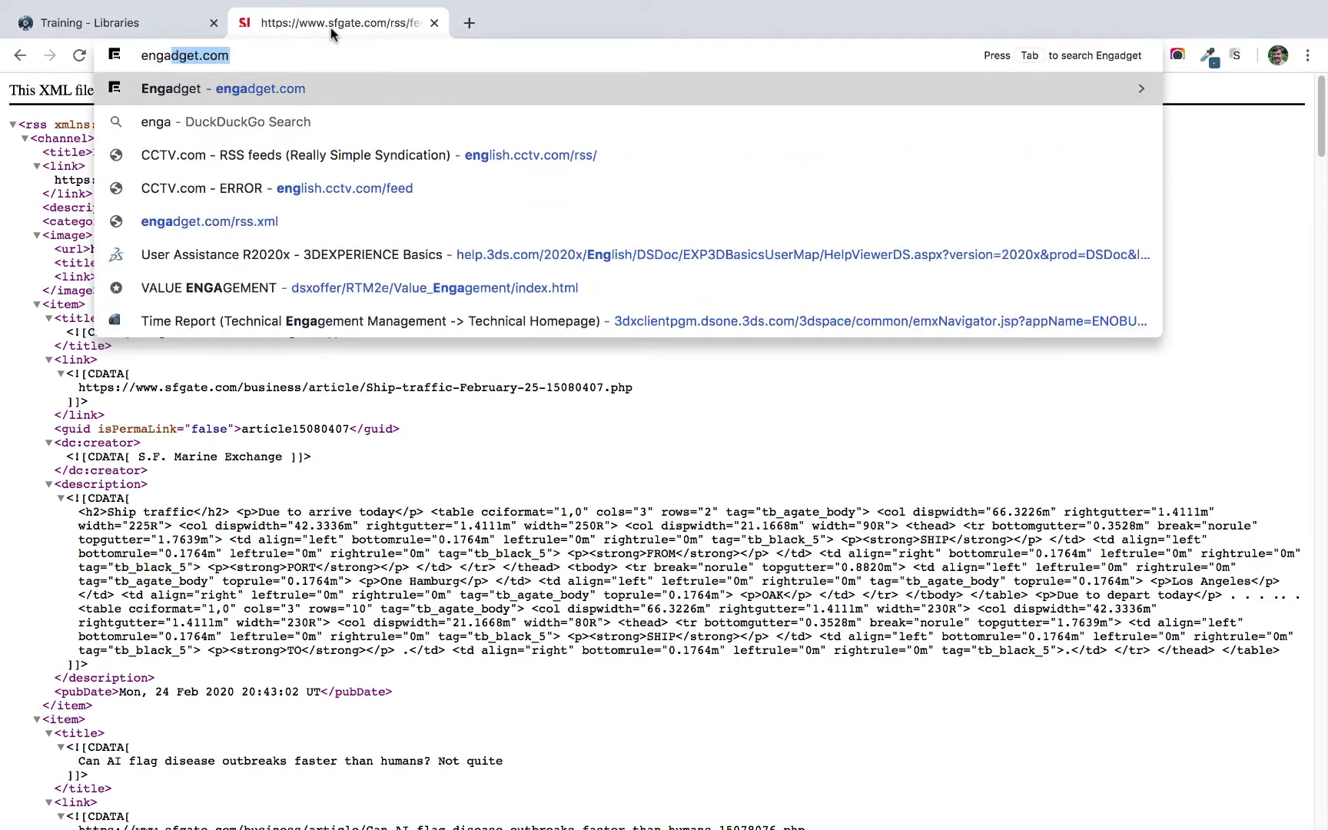
key("Return")
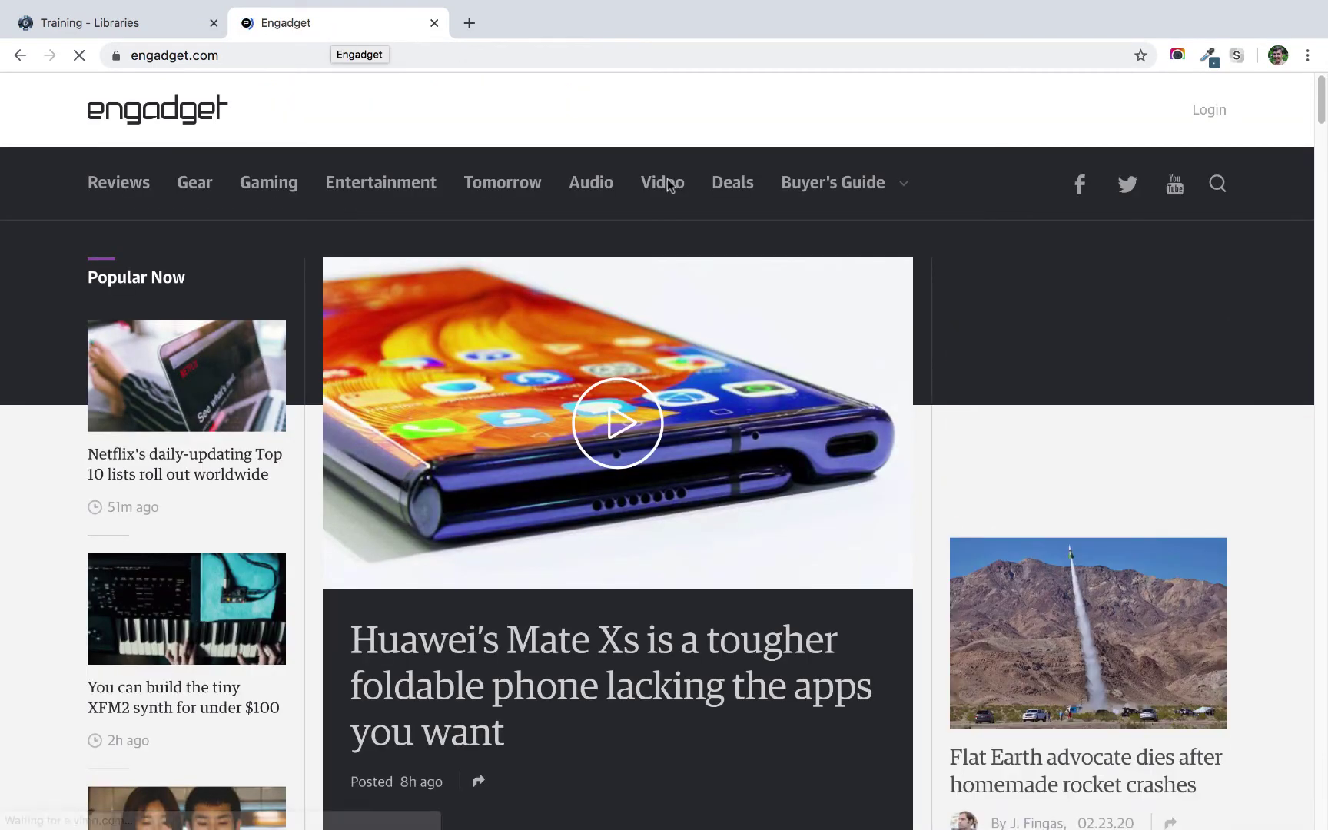
Open Engadget's RSS feed from the site's footer and copy the feed's web address.
scroll(959, 223, "down", 20)
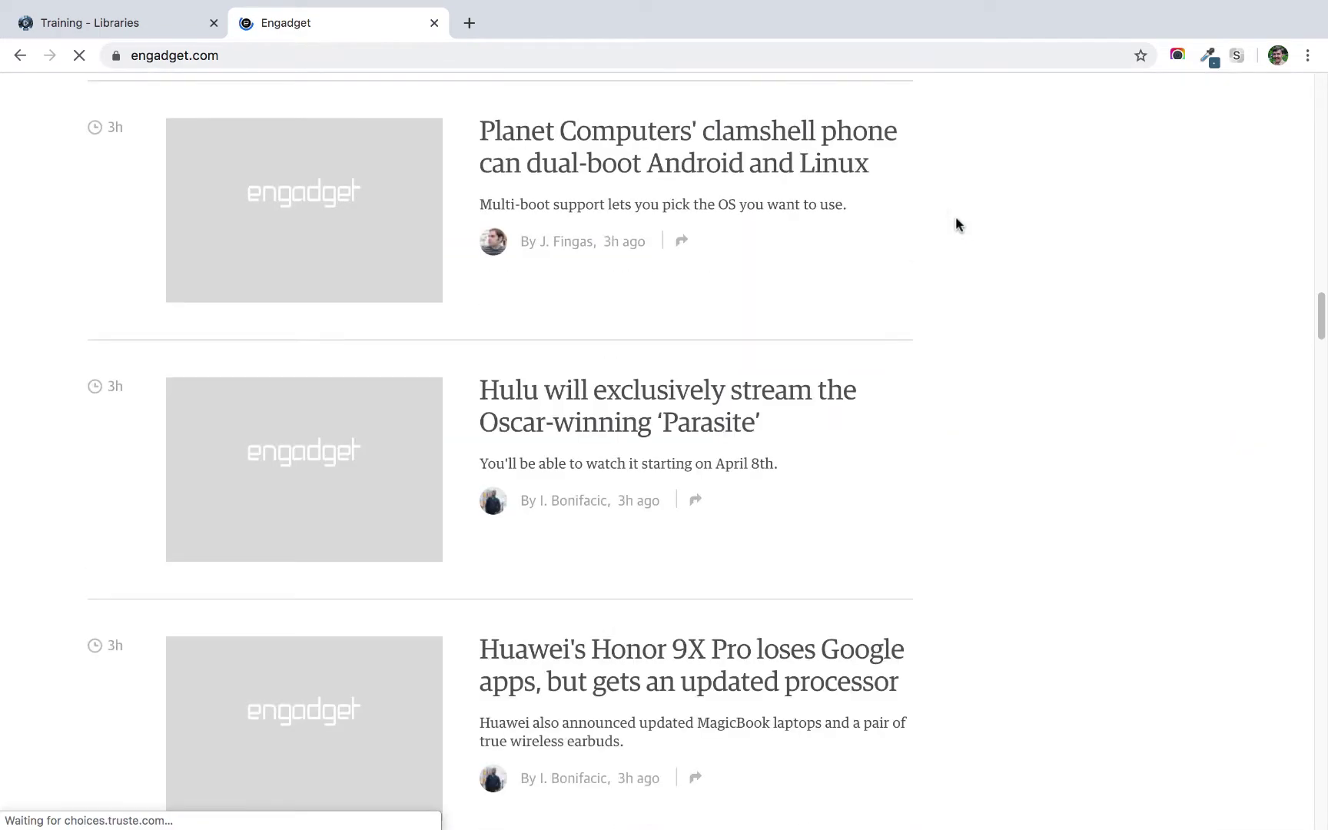
scroll(955, 218, "down", 20)
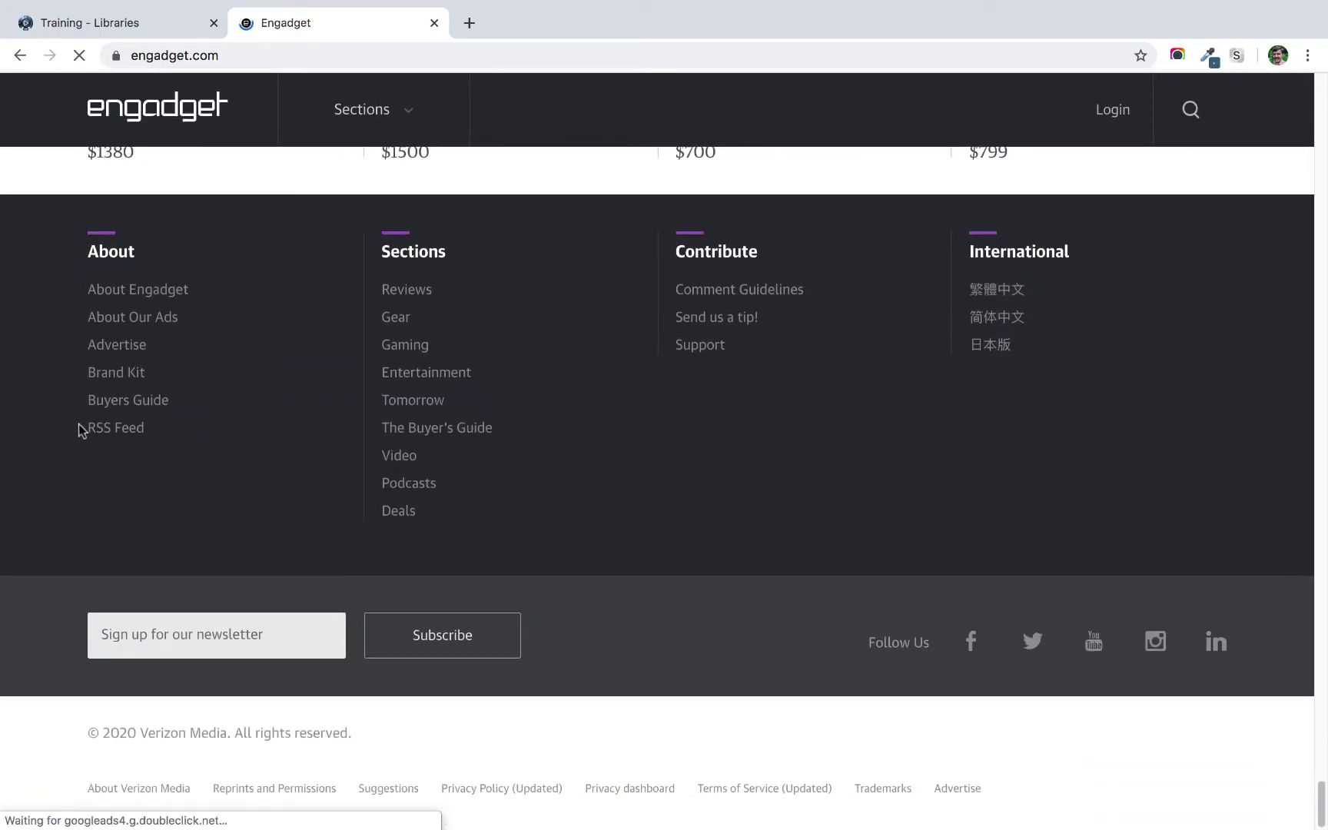
left_click(103, 430)
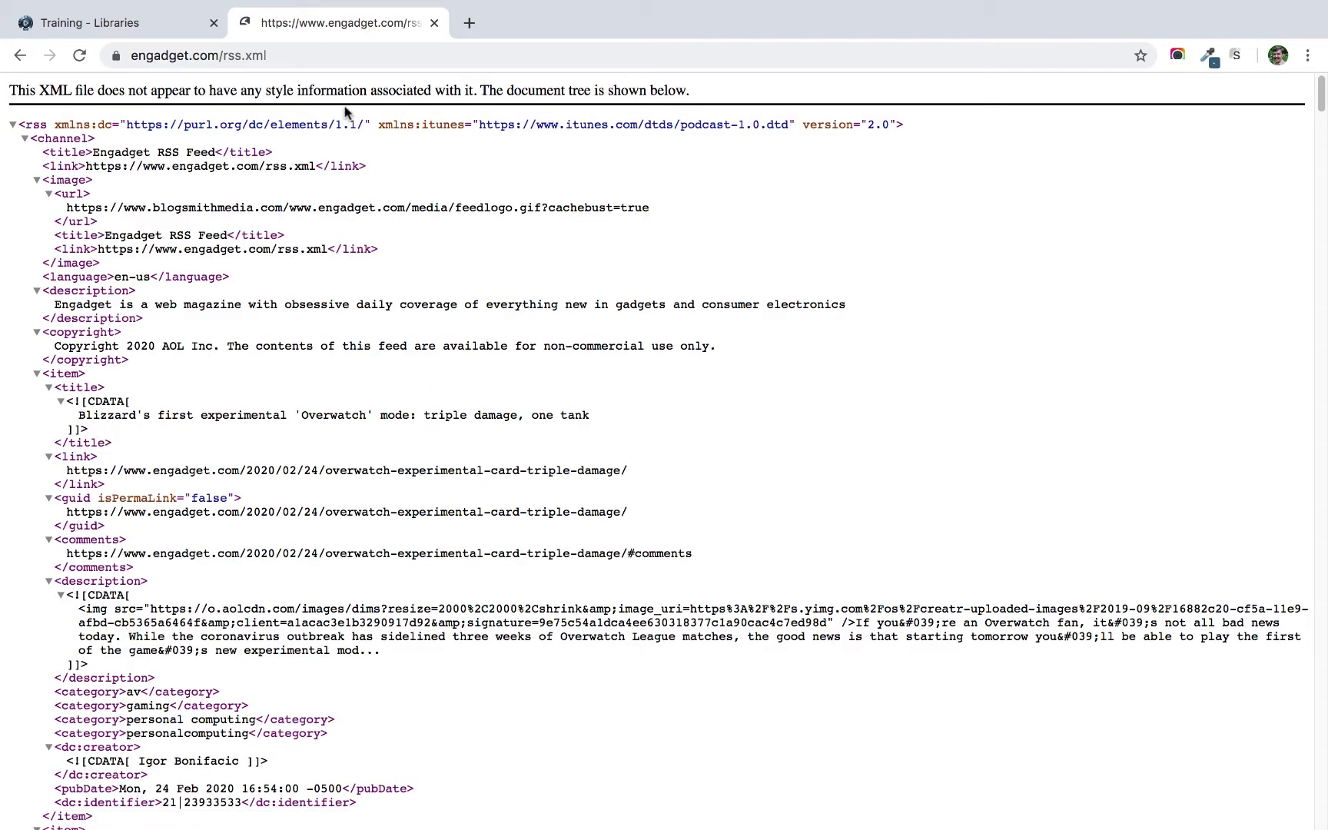
left_click(323, 55)
key("super+c")
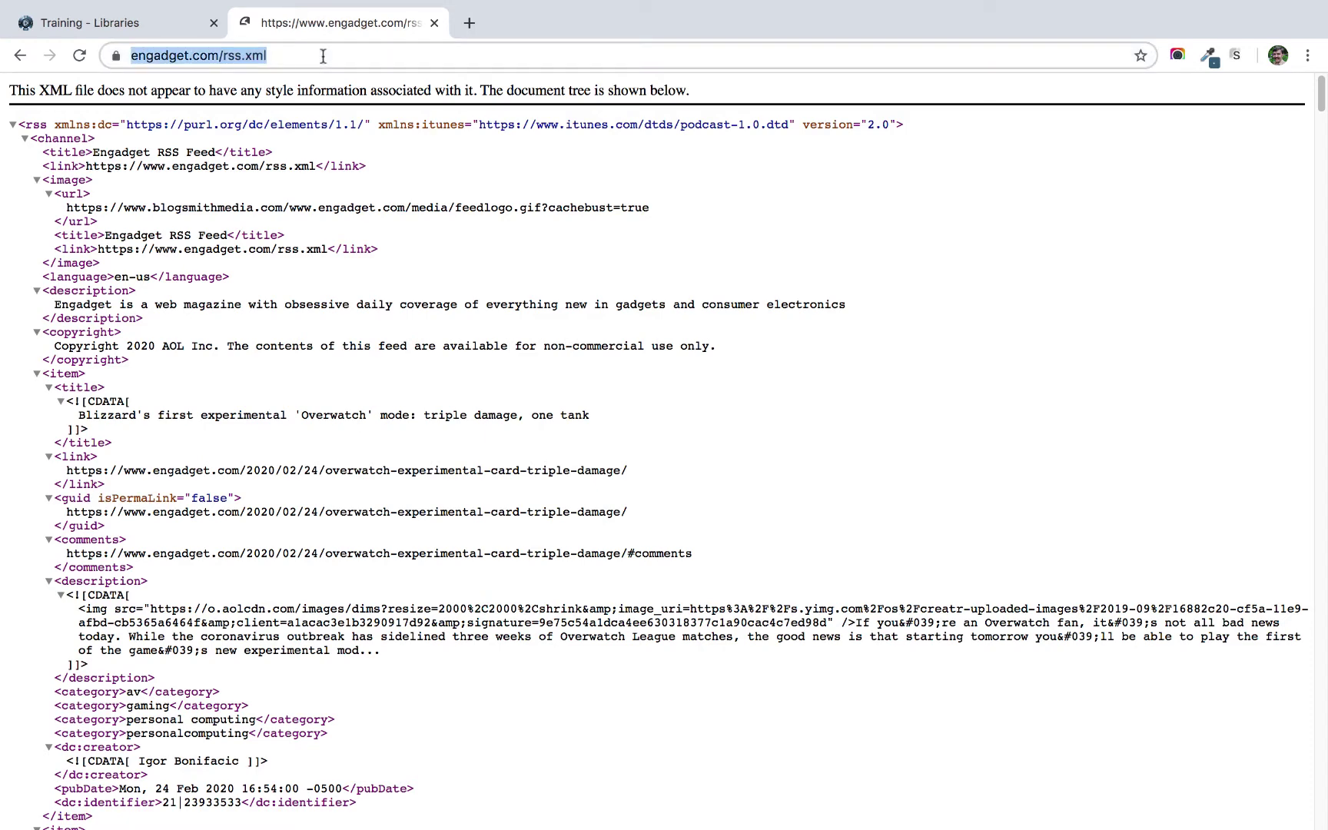
Return to the dashboard and add the Engadget RSS Feed to the library using the copied address.
left_click(100, 24)
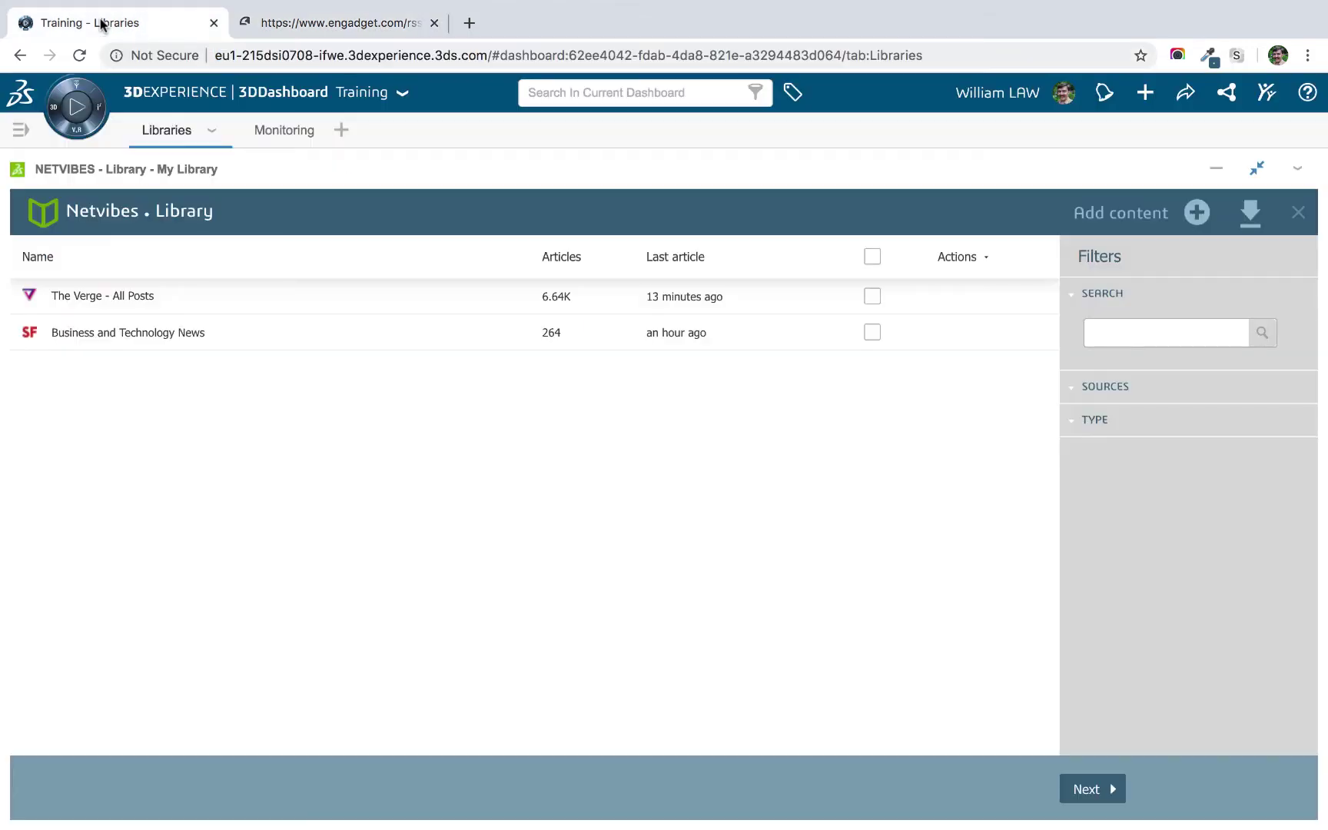
left_click(1128, 213)
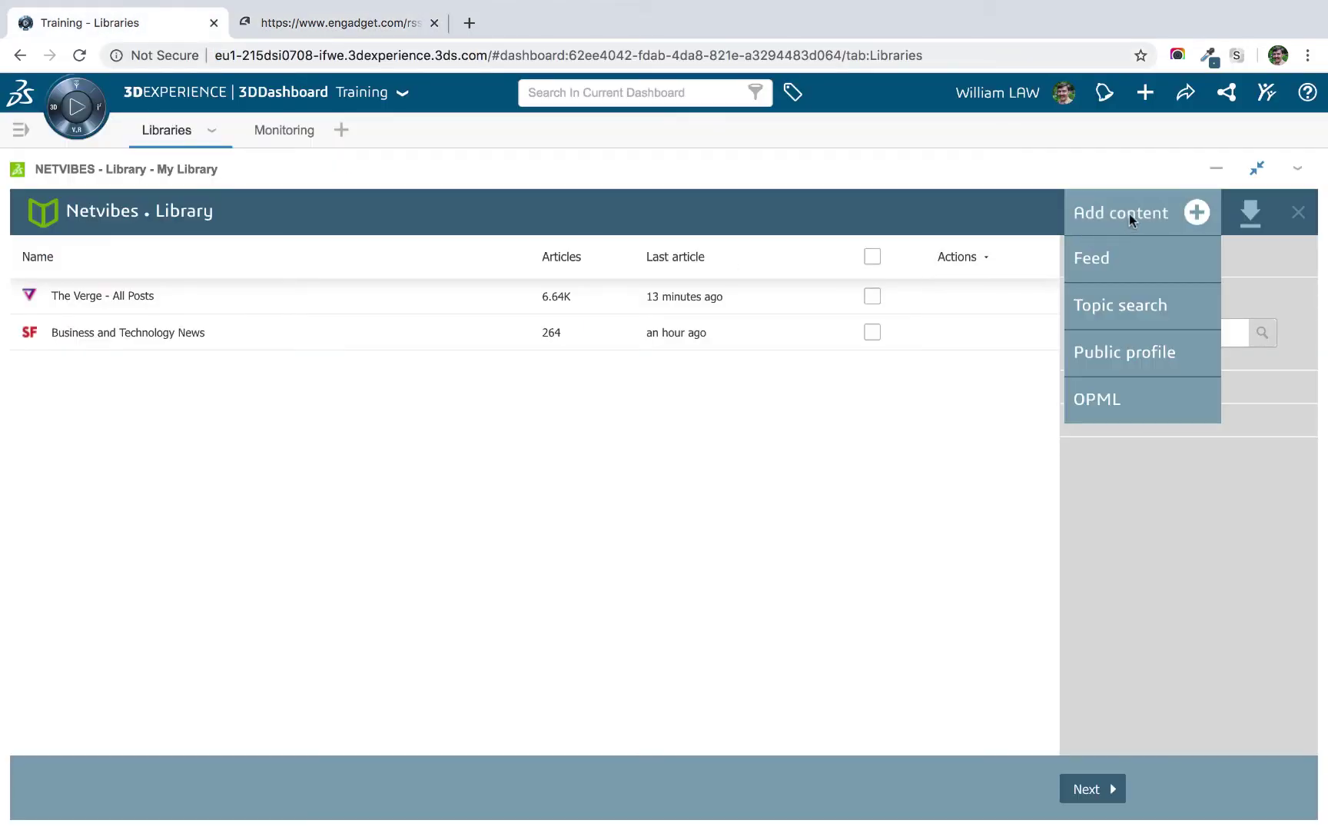
left_click(1128, 261)
key("super+v")
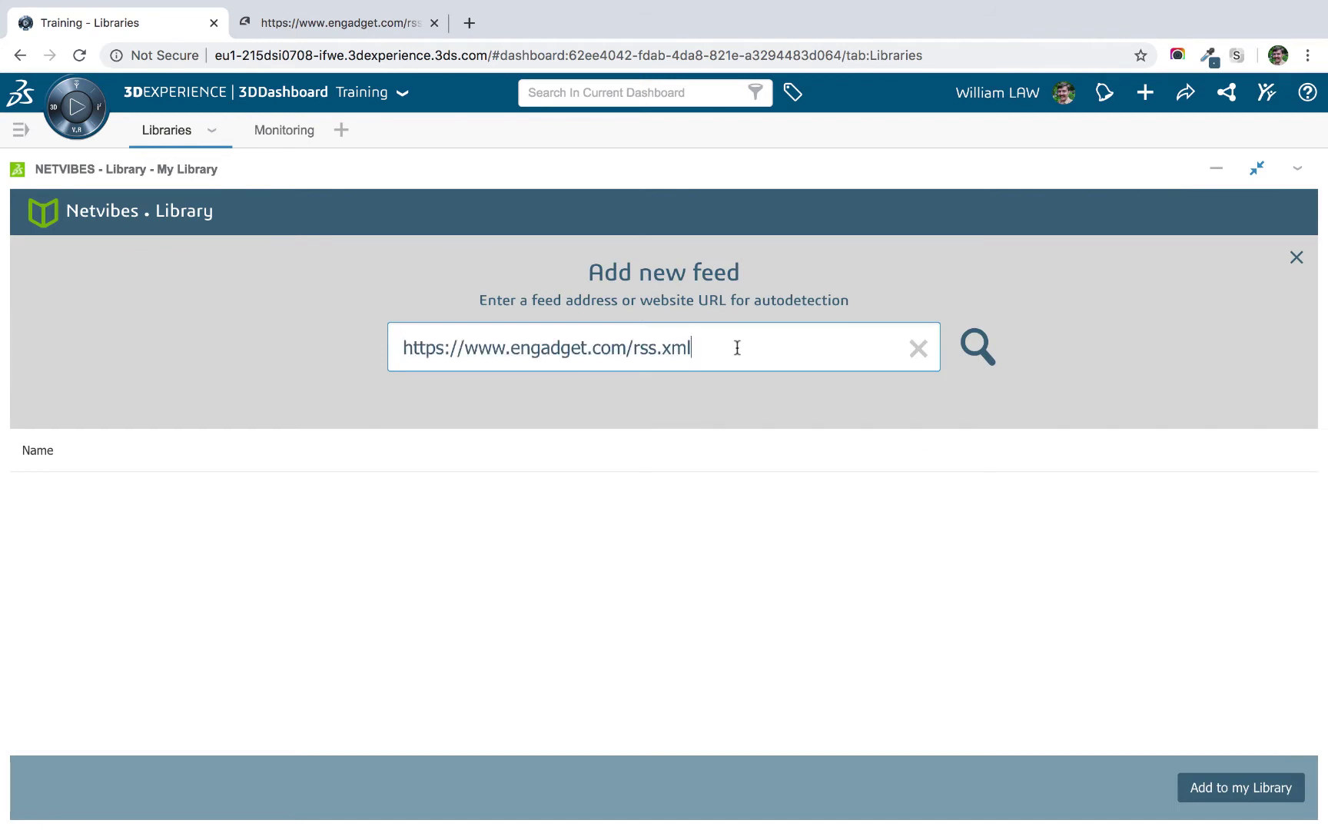
left_click(984, 346)
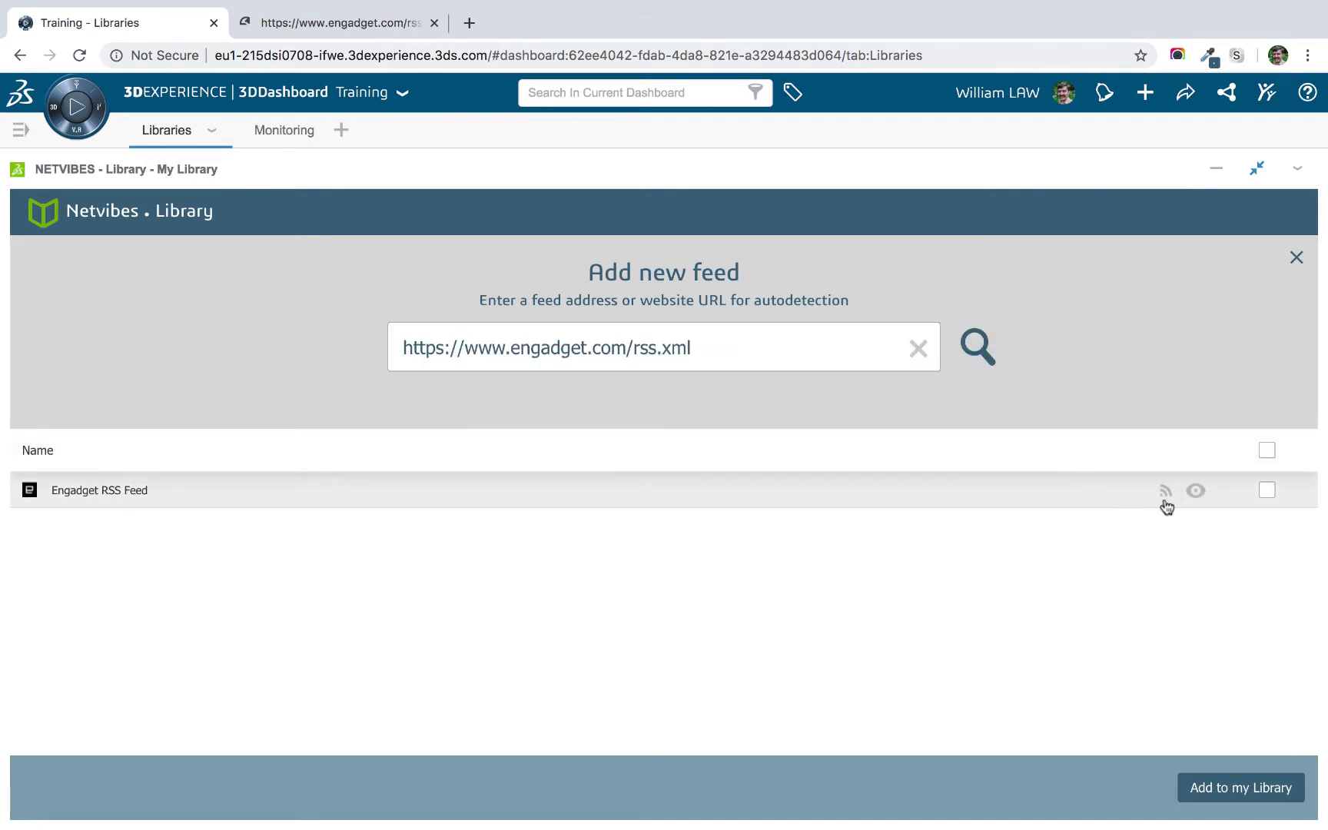
left_click(1267, 491)
left_click(1248, 788)
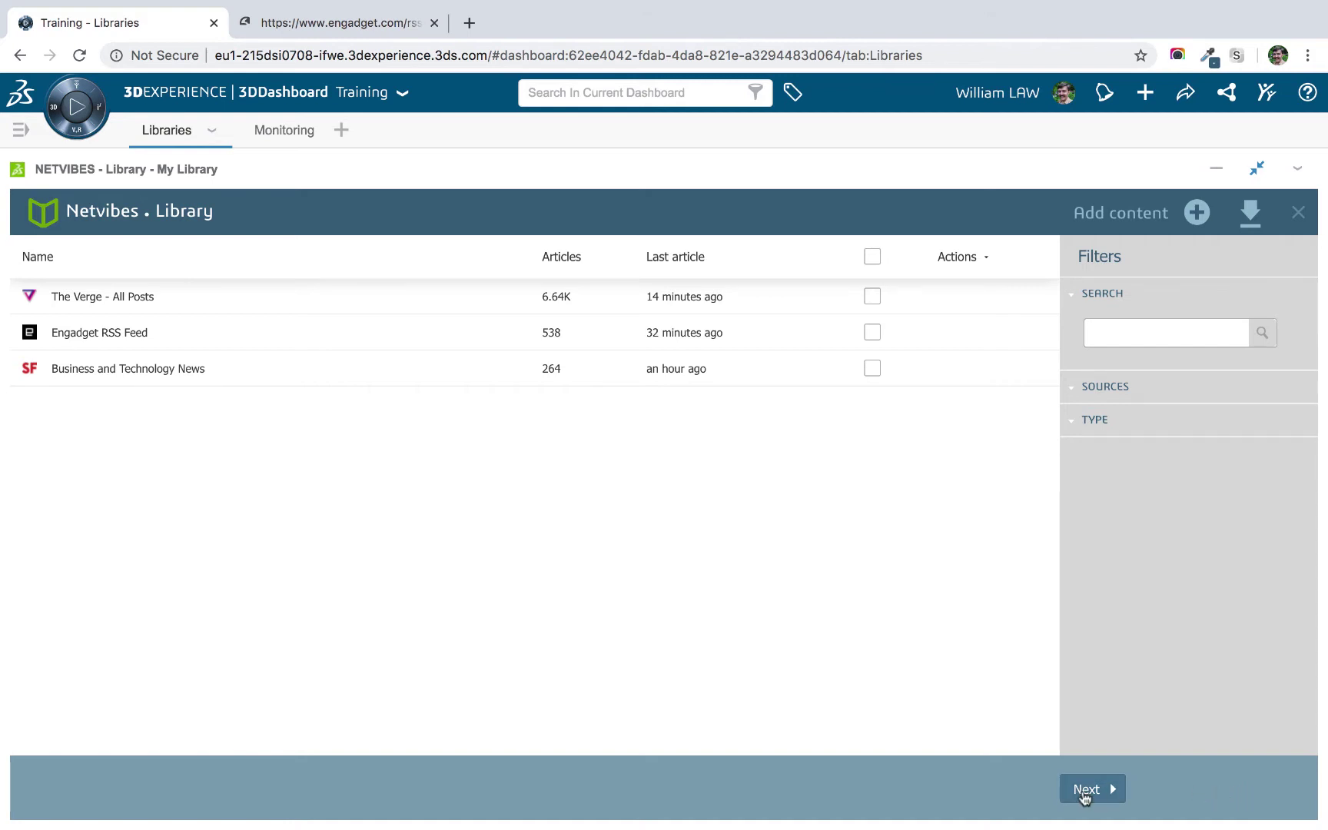
Title the library "My Sources" and finish its configuration, keeping it public.
left_click(1087, 791)
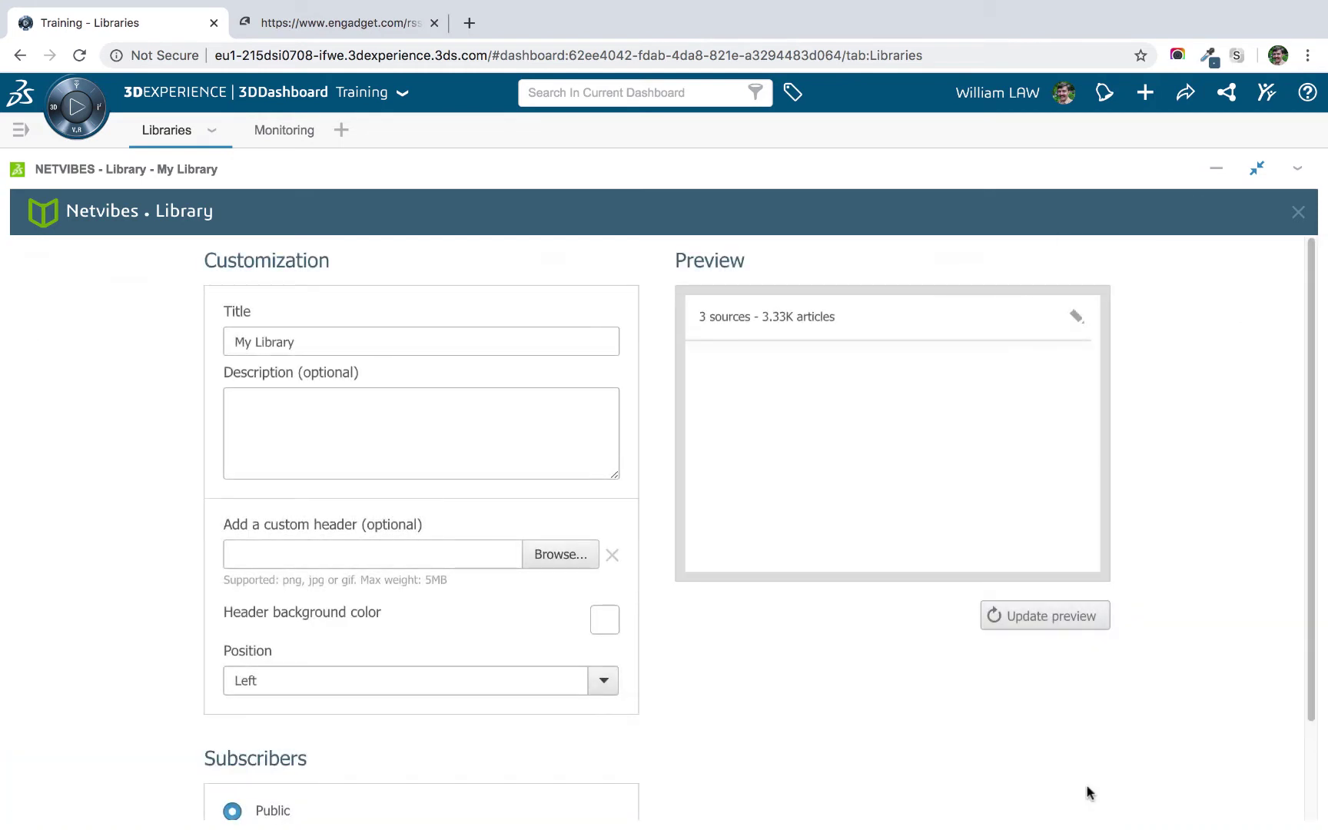
left_click(409, 340)
key("ctrl+a")
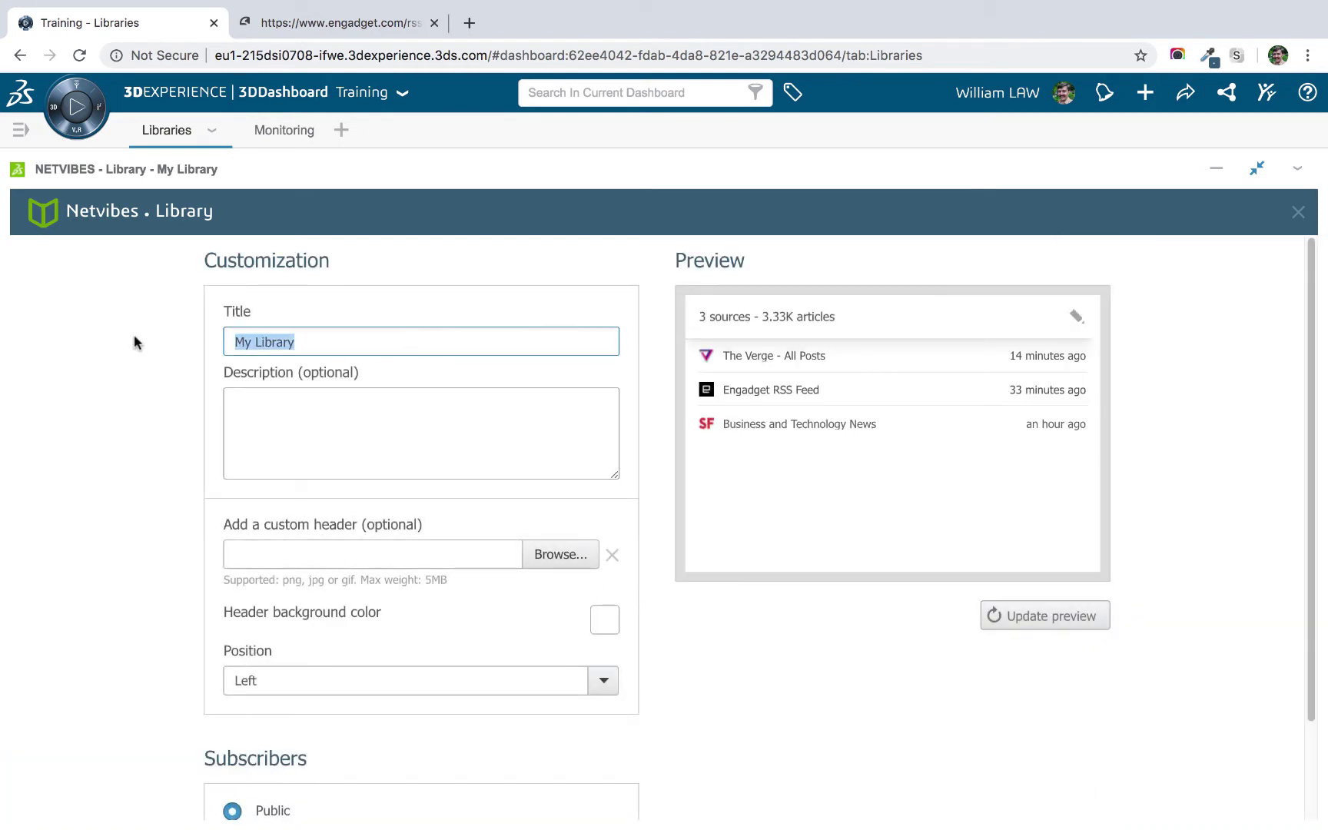
type("My Sources")
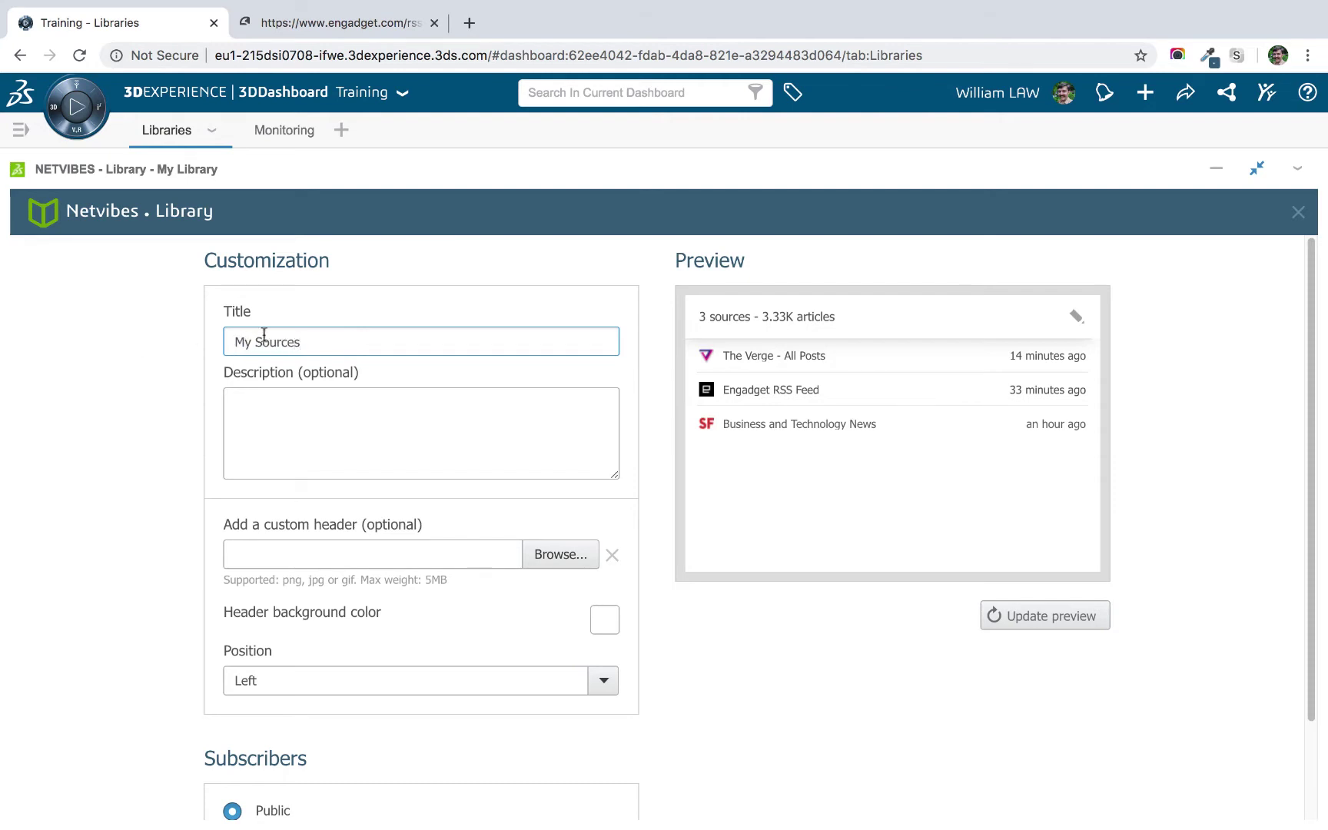
scroll(635, 438, "down", 1)
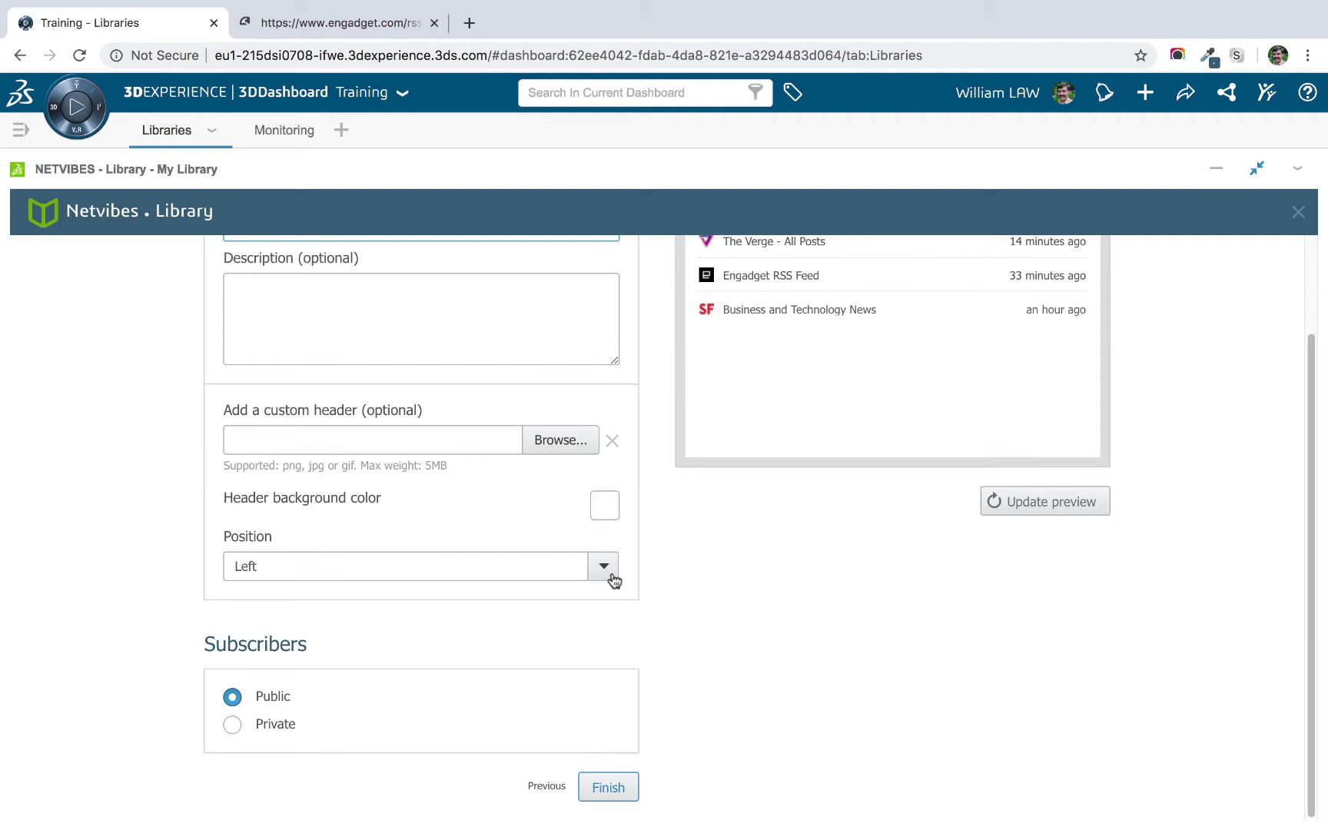
left_click(608, 787)
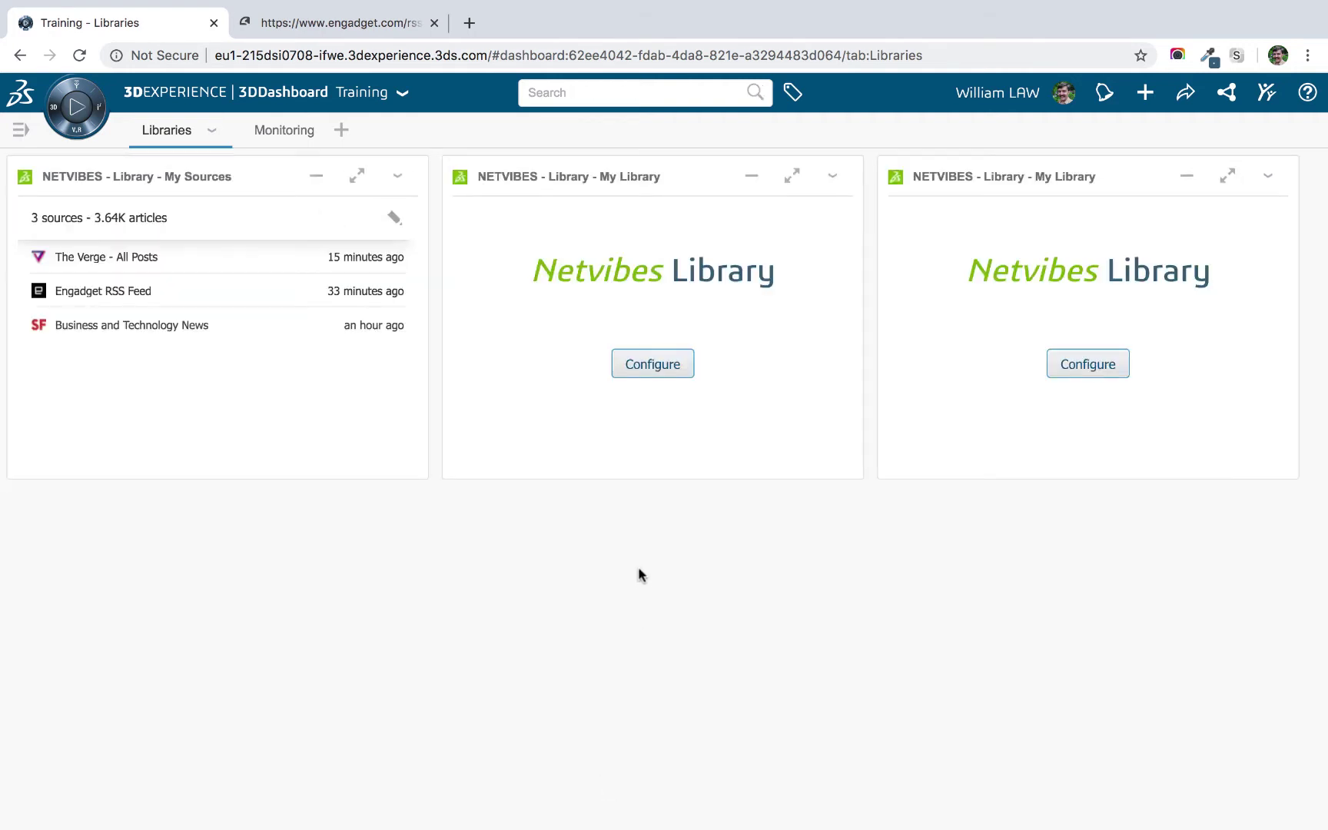
Start configuring the middle library widget and enter the topic search keyword "smart speaker", in quotation marks, for any language.
left_click(652, 367)
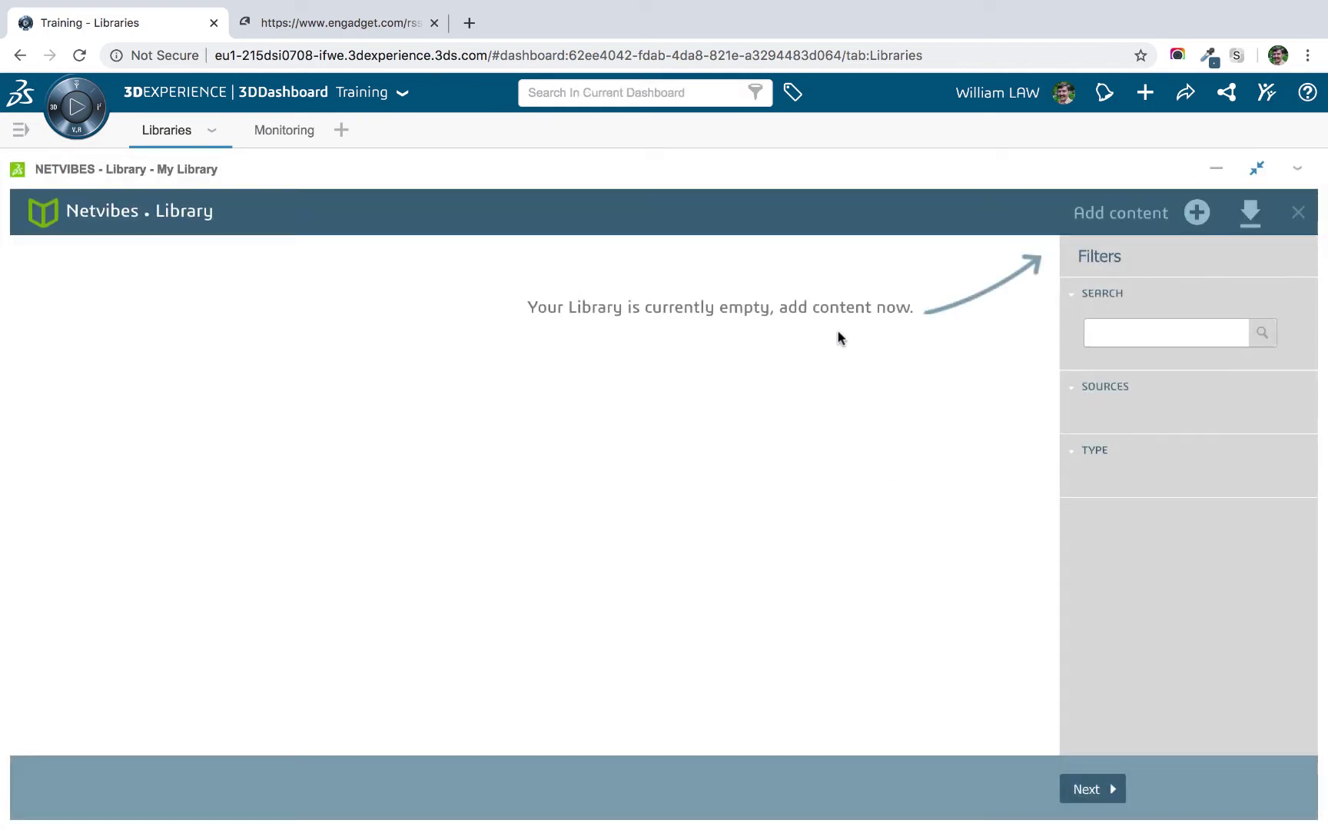
left_click(1113, 222)
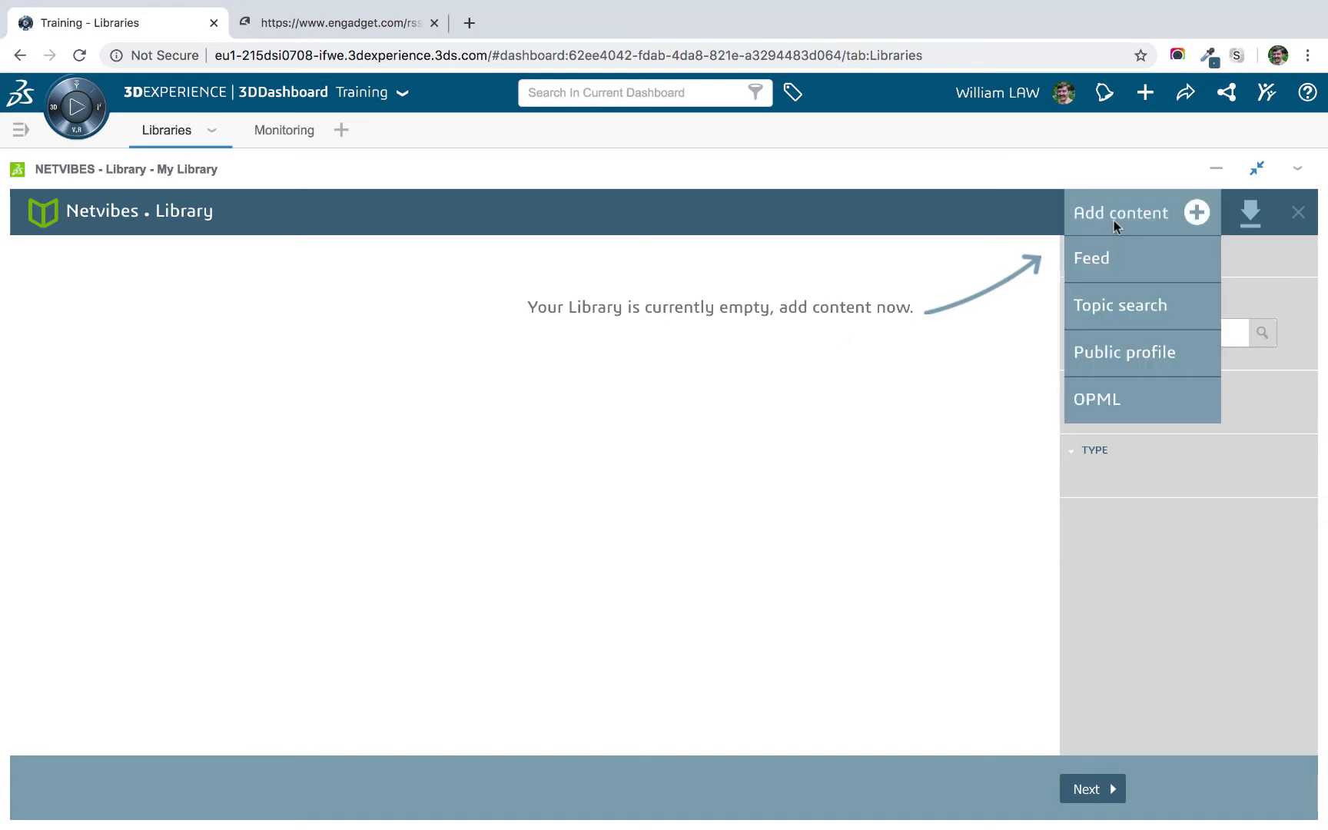
left_click(1142, 310)
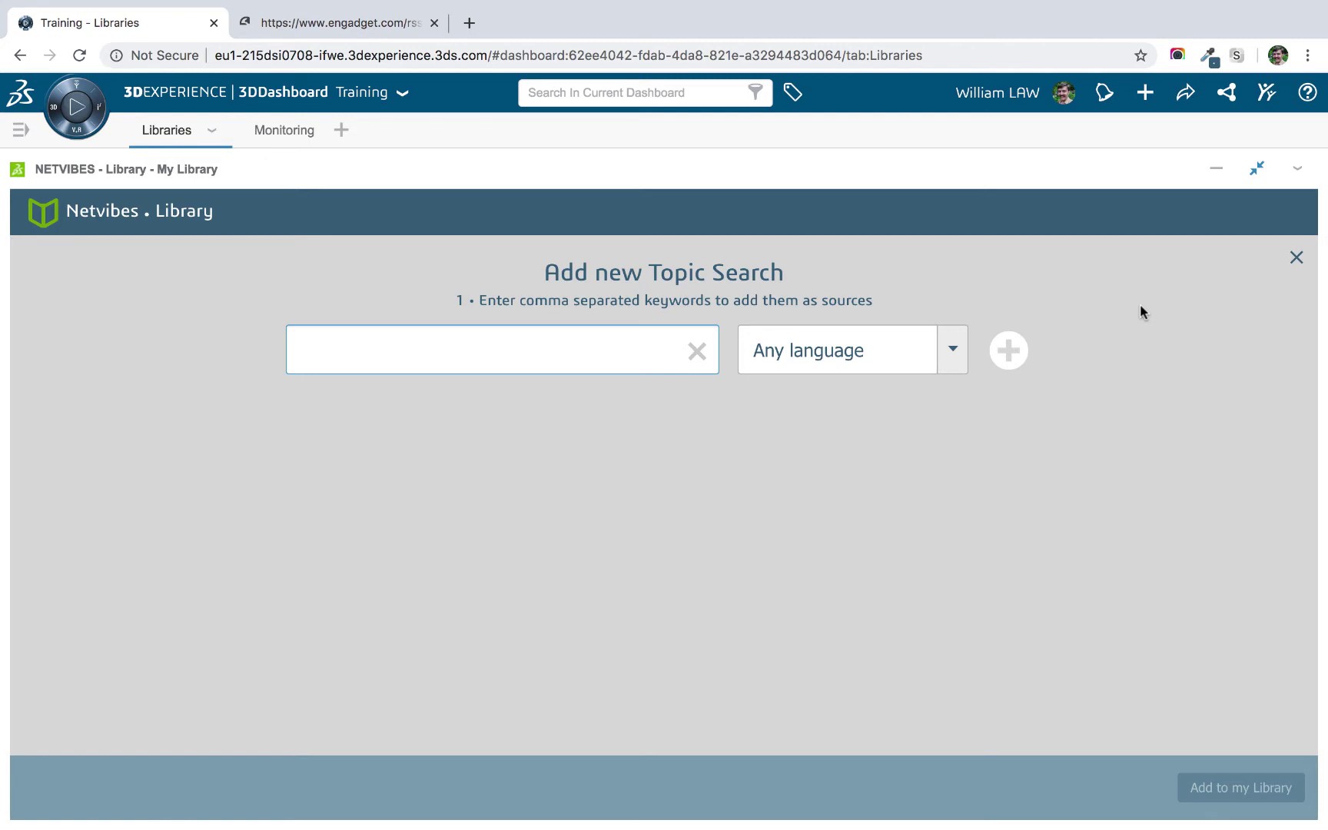
type("\"smart speake")
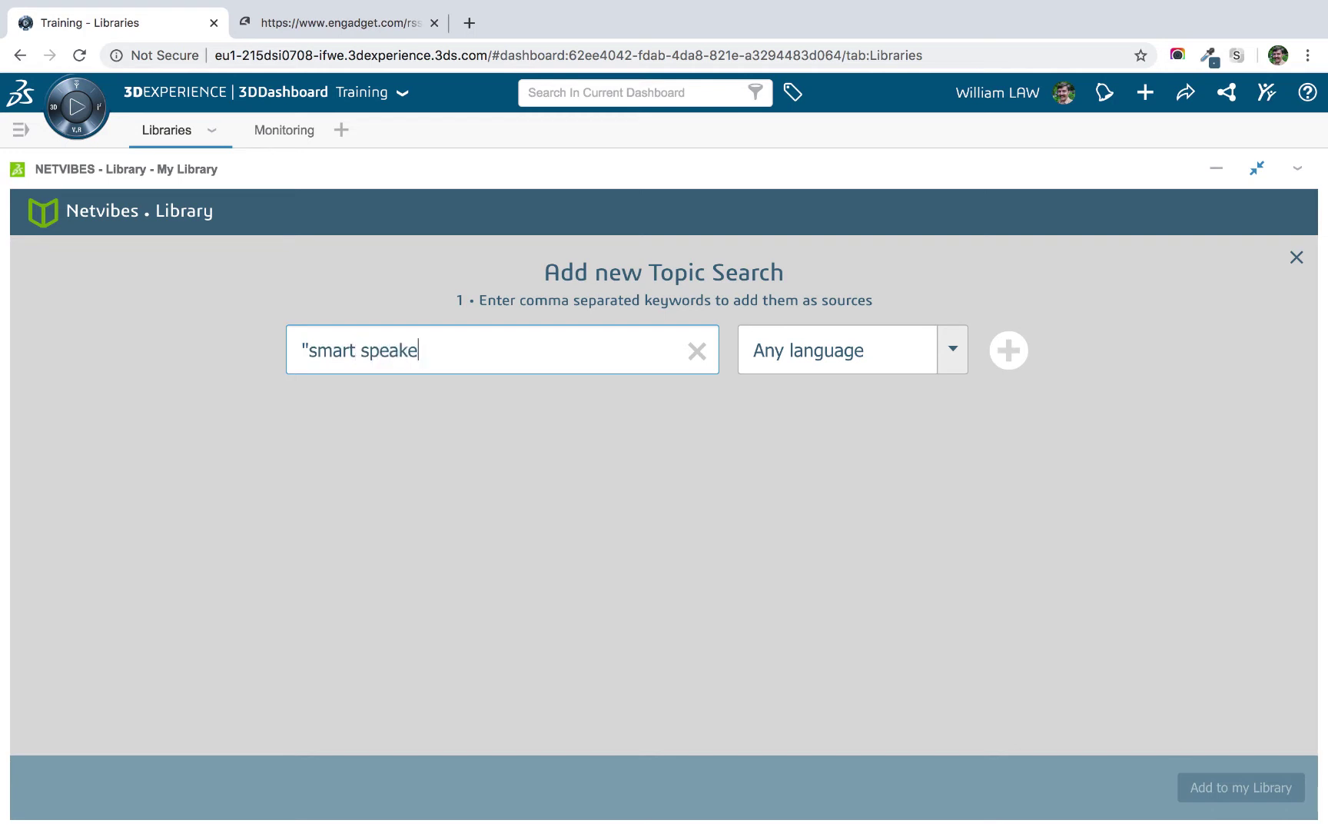
type("r\"")
left_click(953, 350)
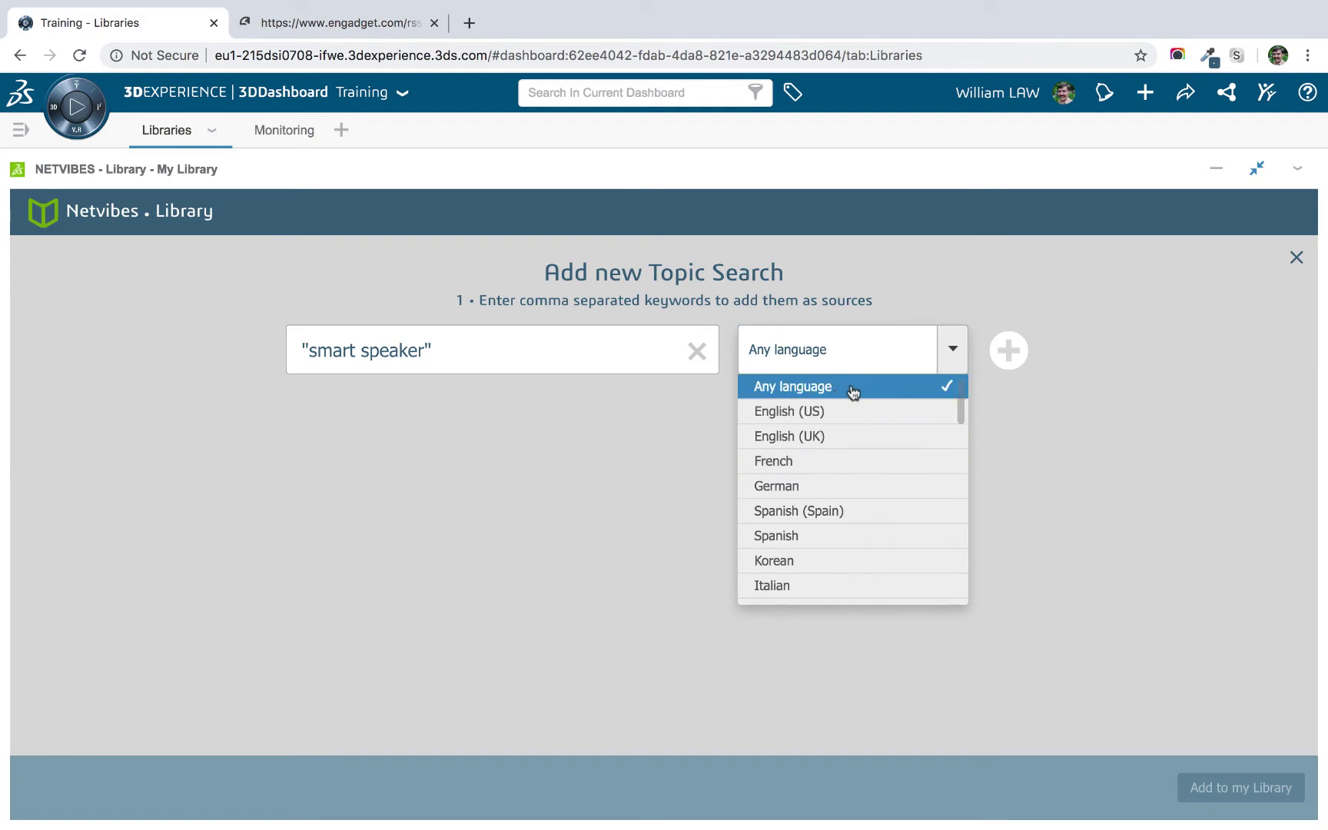
left_click(1031, 415)
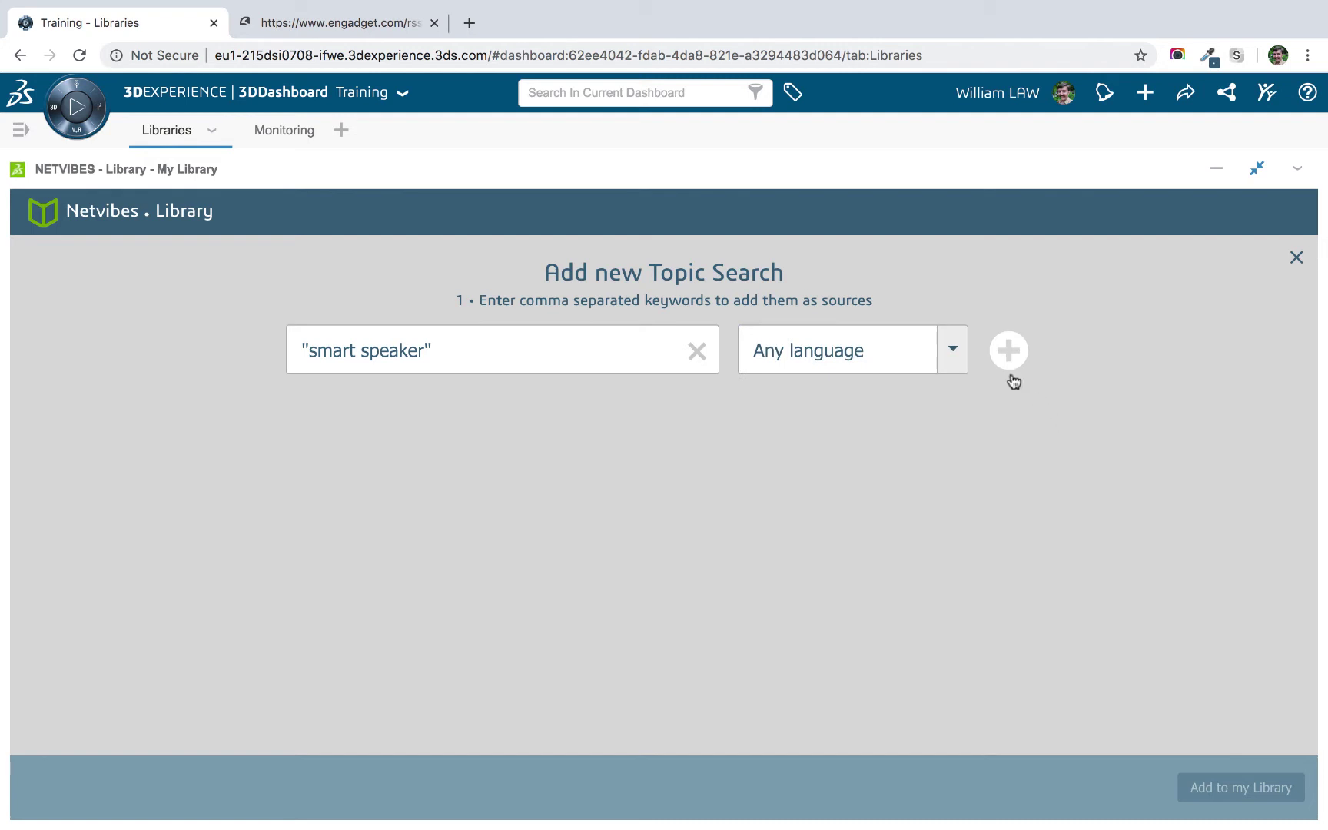
left_click(1008, 351)
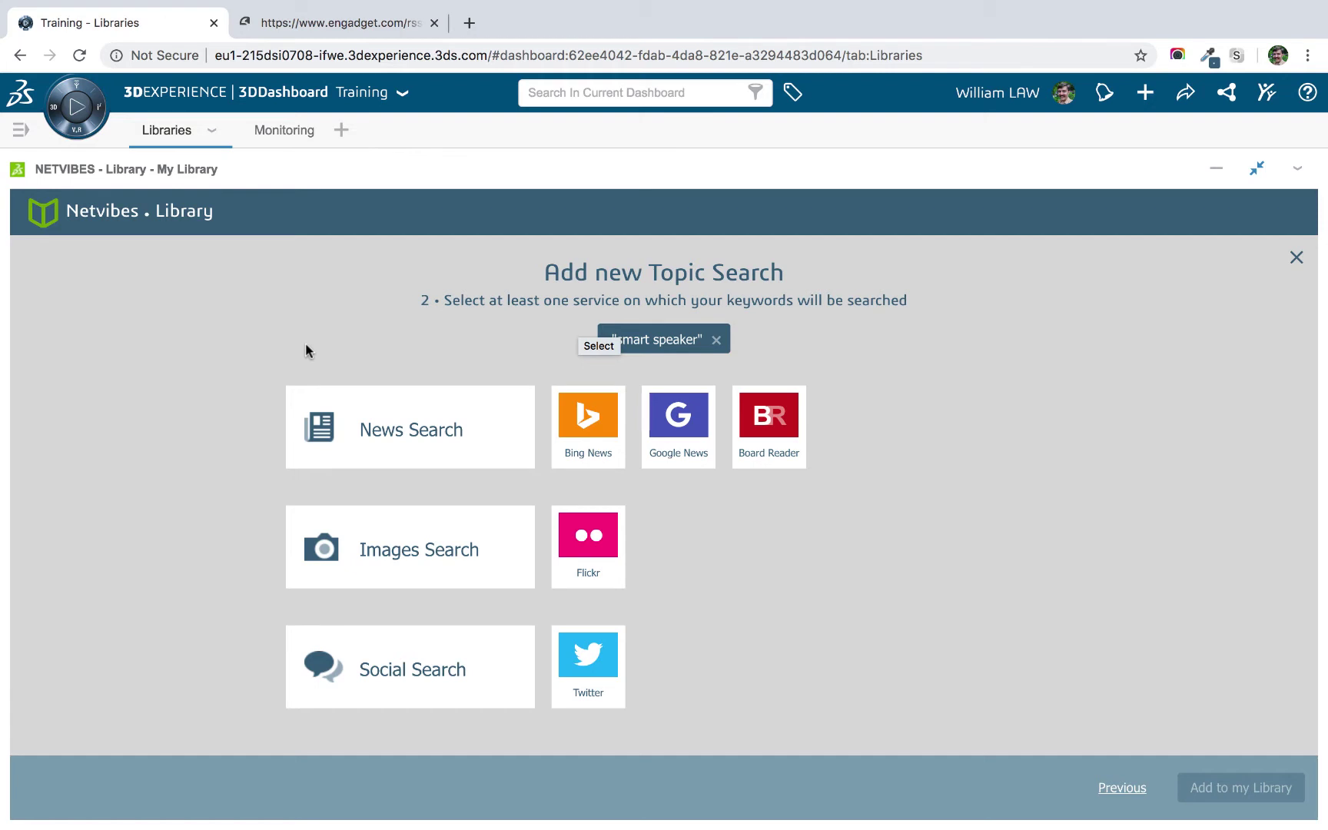
Select all news, image, social and video search services for the "smart speaker" topic and add them to the library.
left_click(422, 402)
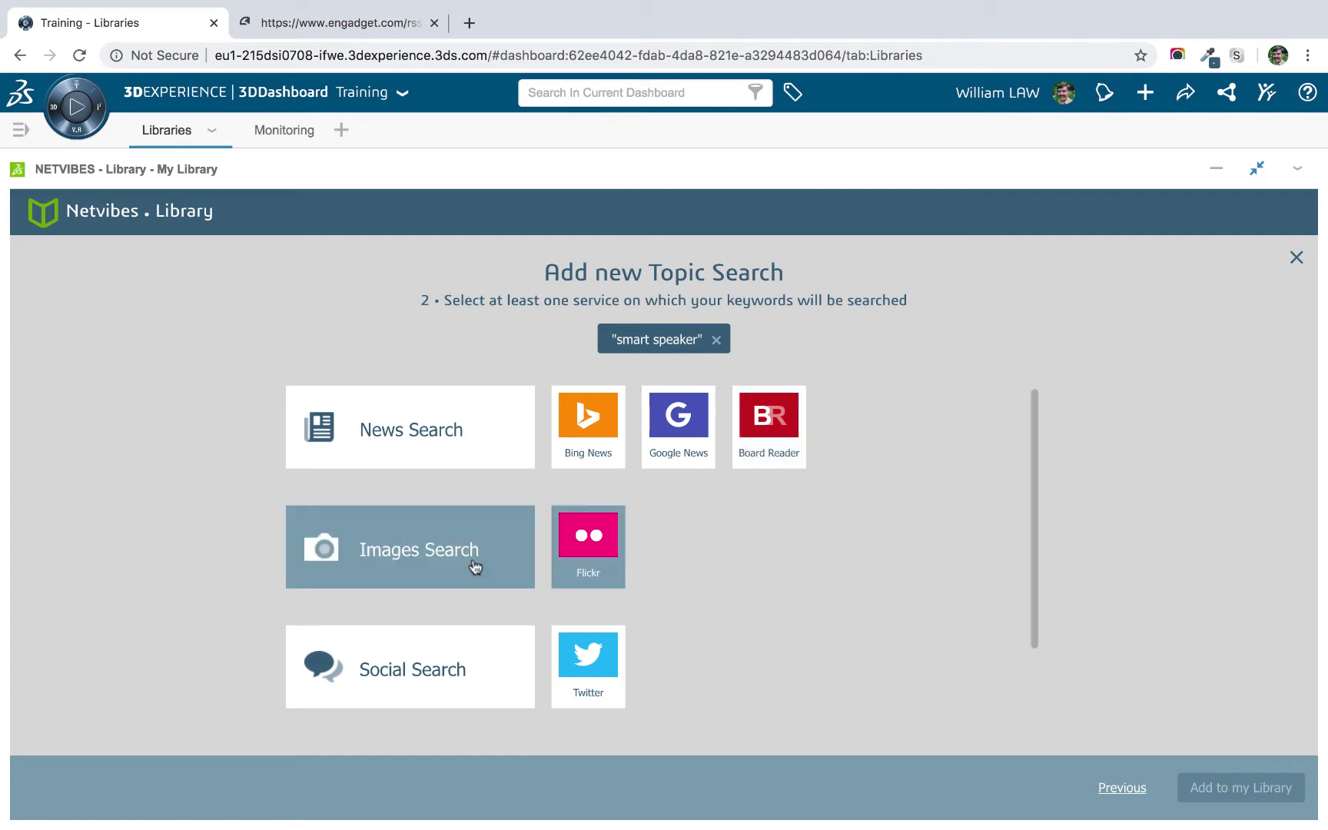
scroll(667, 542, "down", 3)
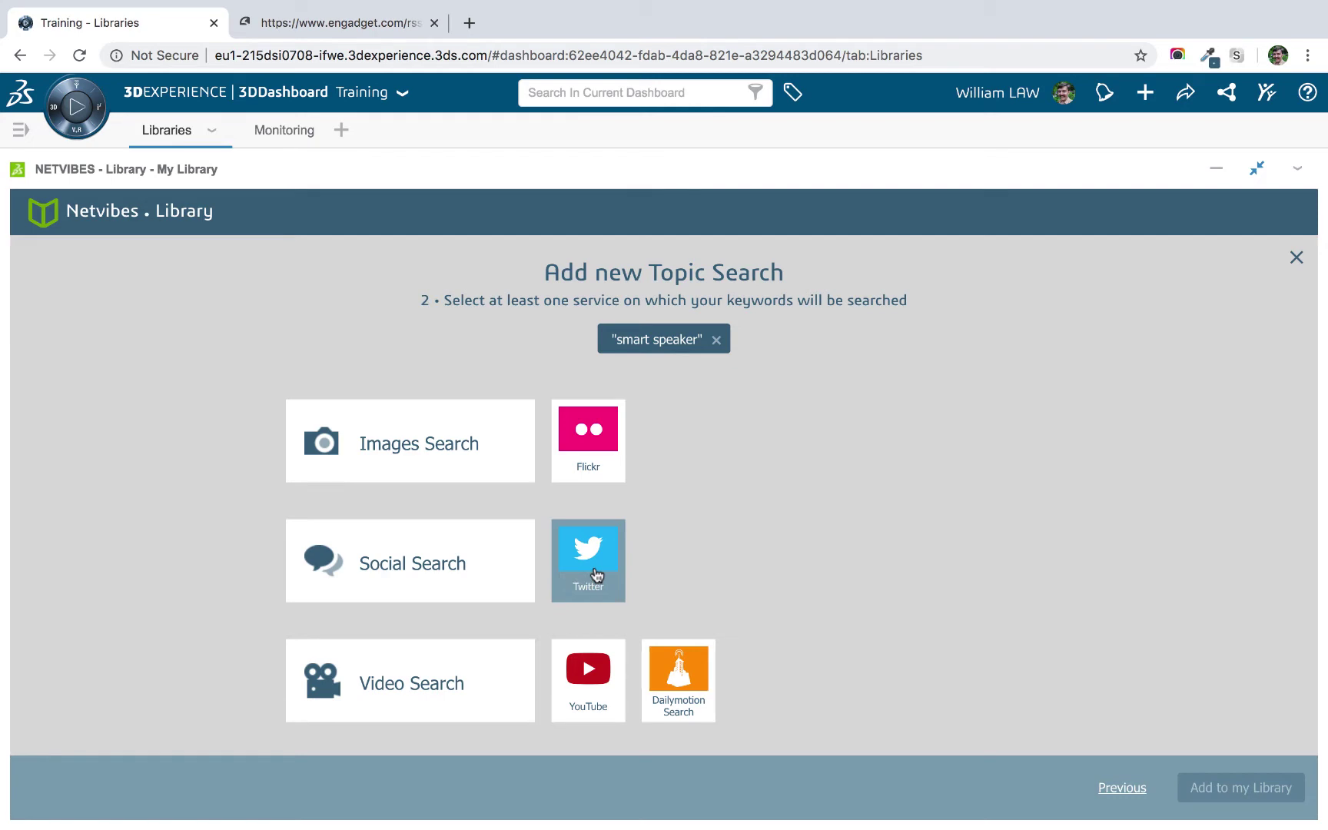
scroll(592, 564, "up", 2)
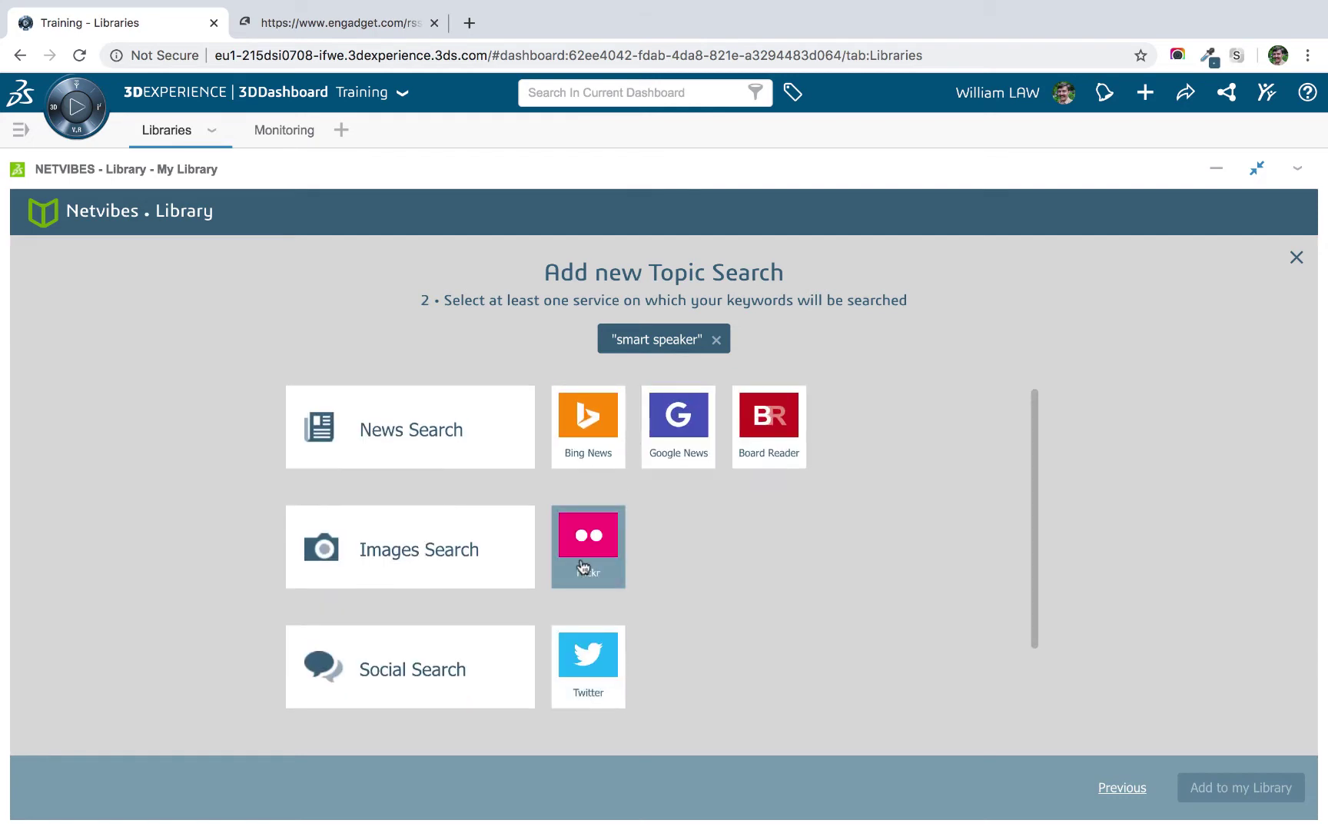
left_click(391, 435)
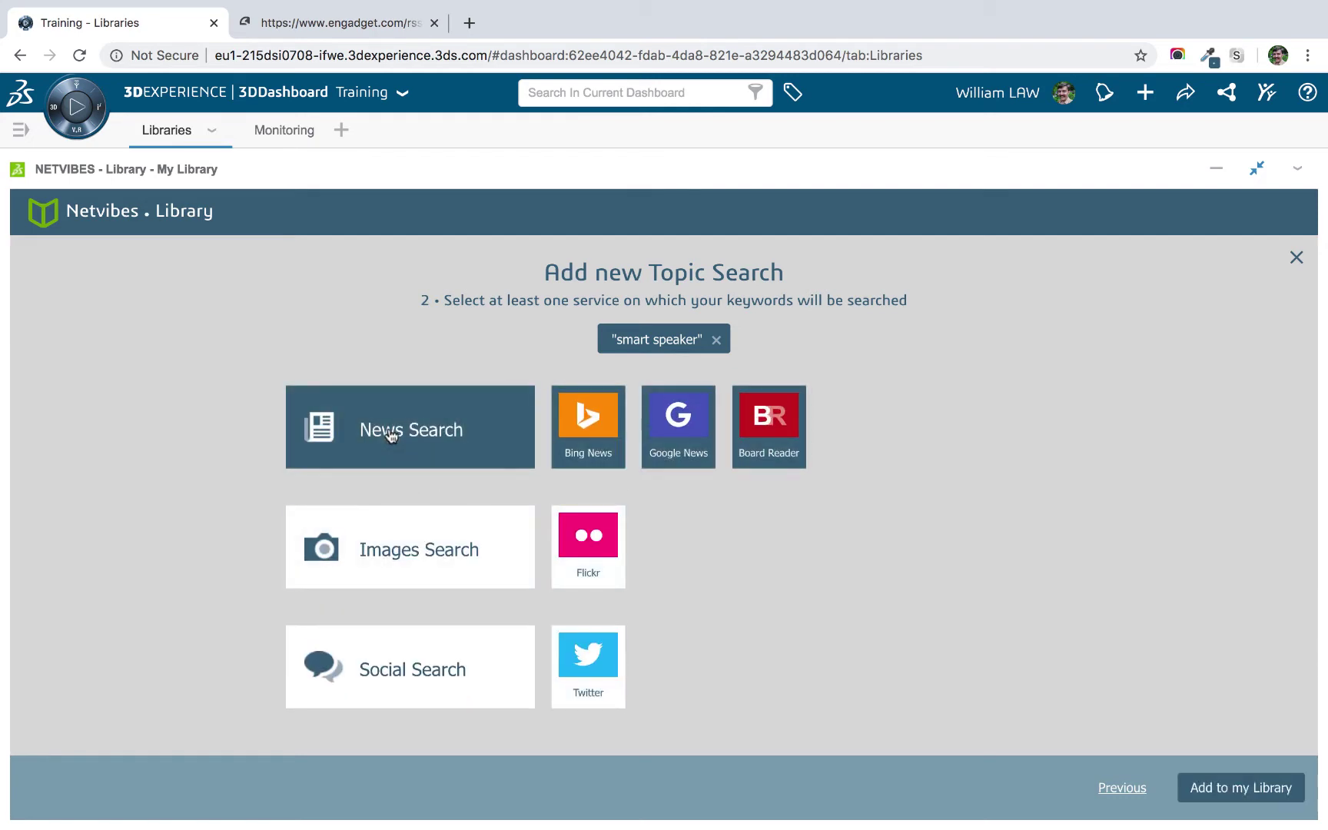
left_click(420, 537)
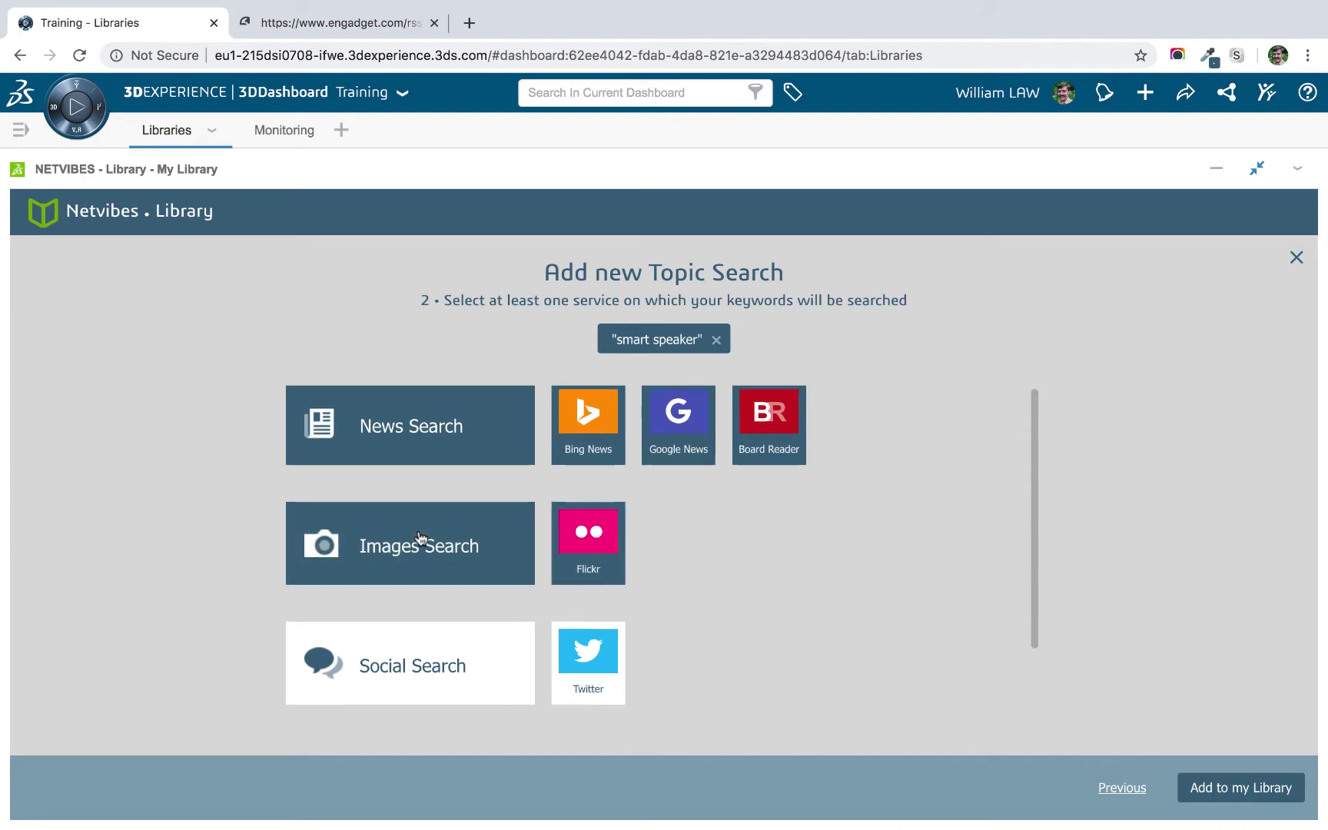
scroll(418, 536, "down", 2)
left_click(423, 569)
scroll(422, 568, "down", 1)
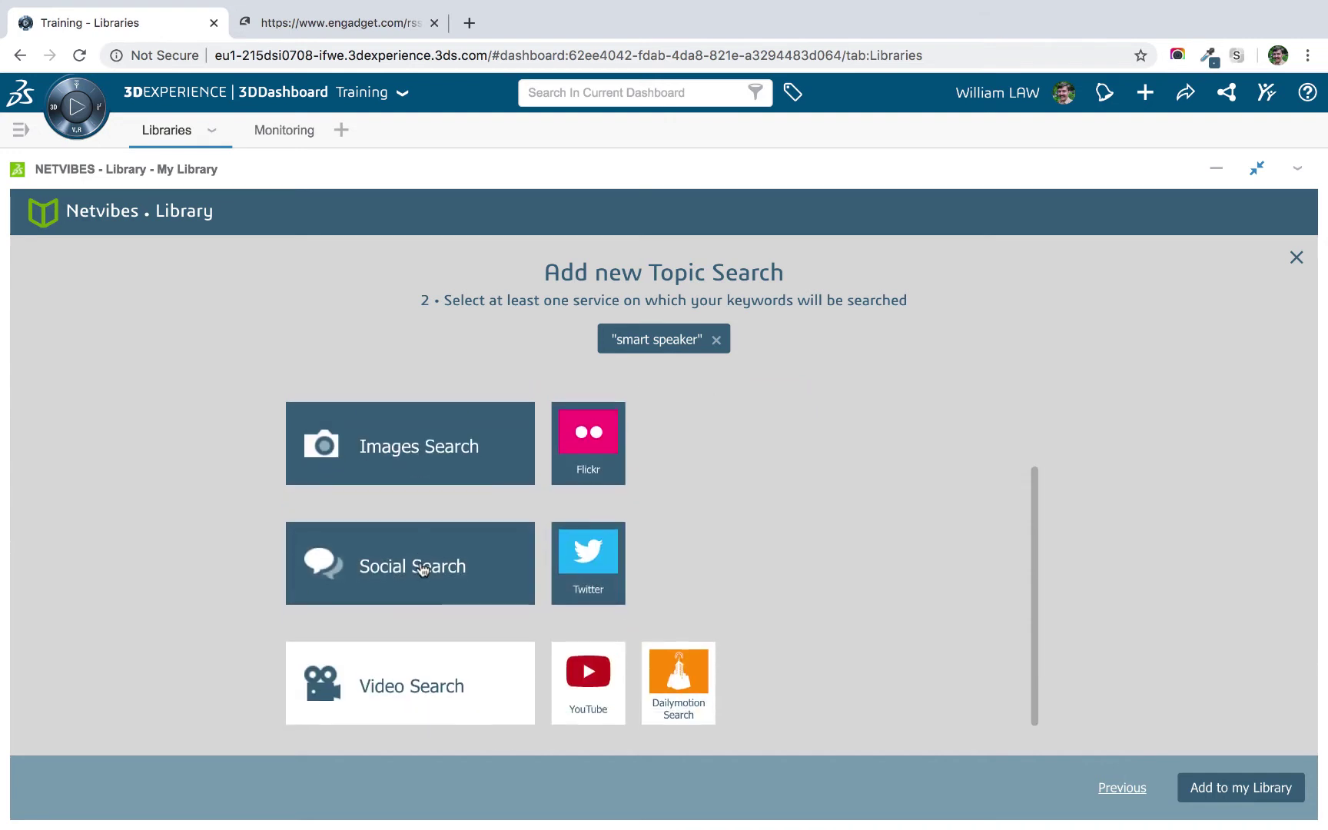
left_click(436, 661)
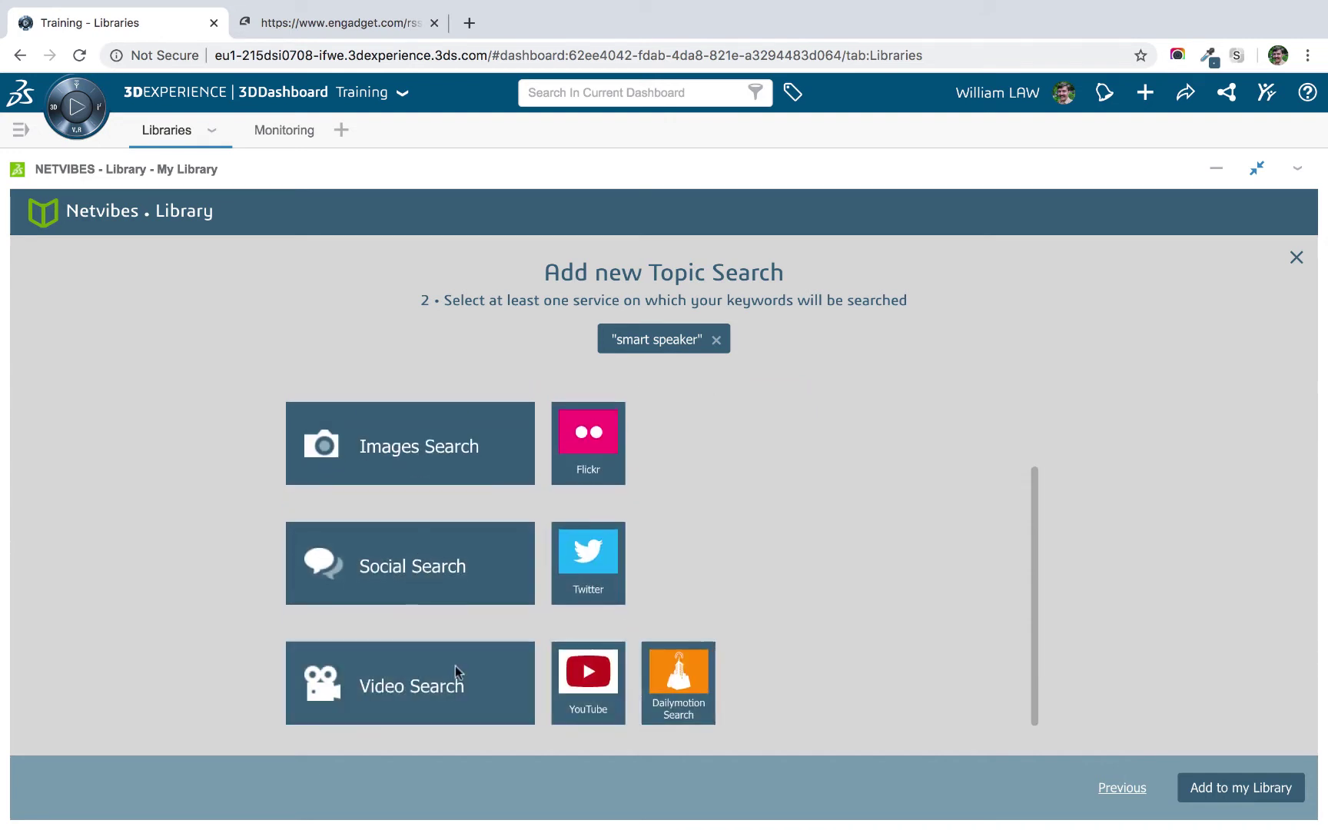
left_click(681, 686)
left_click(679, 676)
left_click(1261, 790)
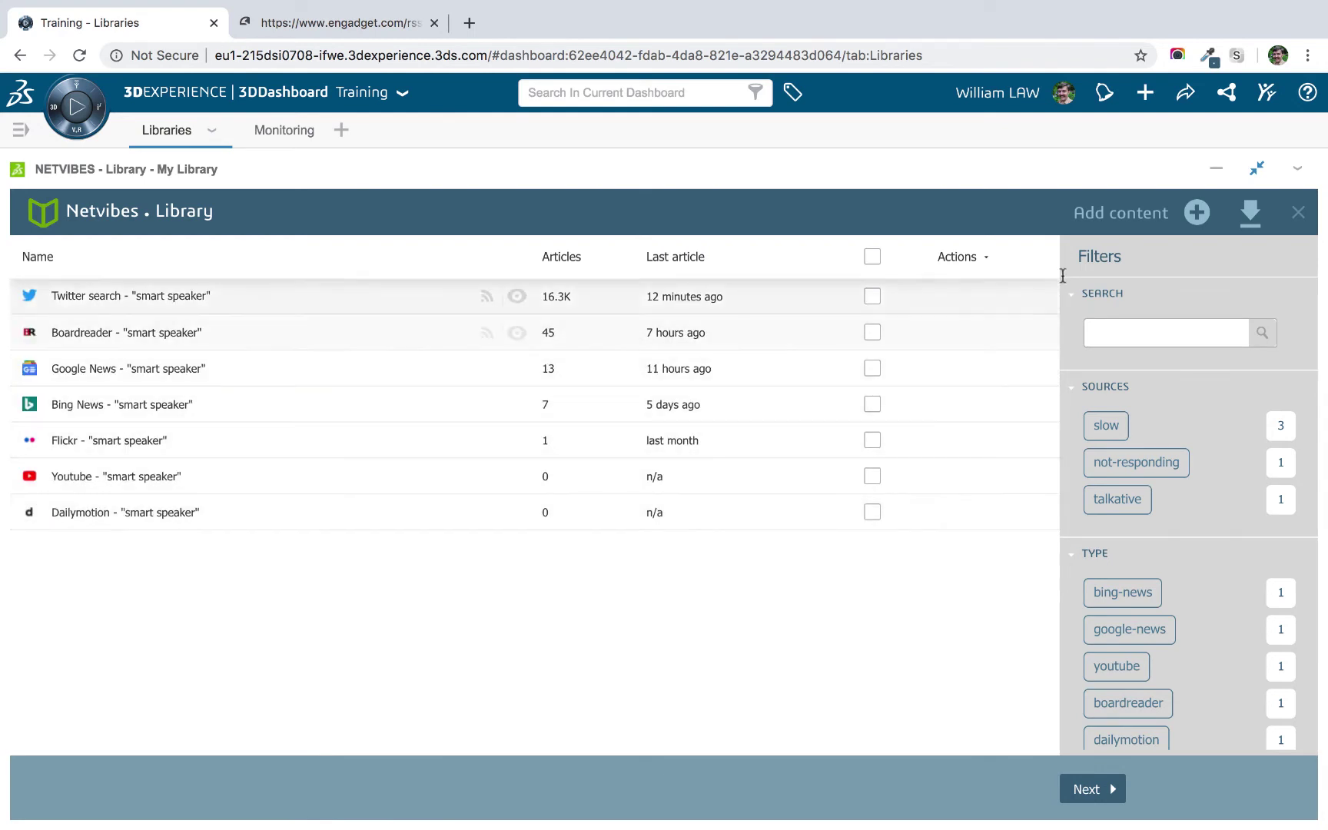
Start another topic search with the keywords smartspeaker, "google home", "amazon echo" and homepod, separated by commas, for any language.
left_click(1101, 222)
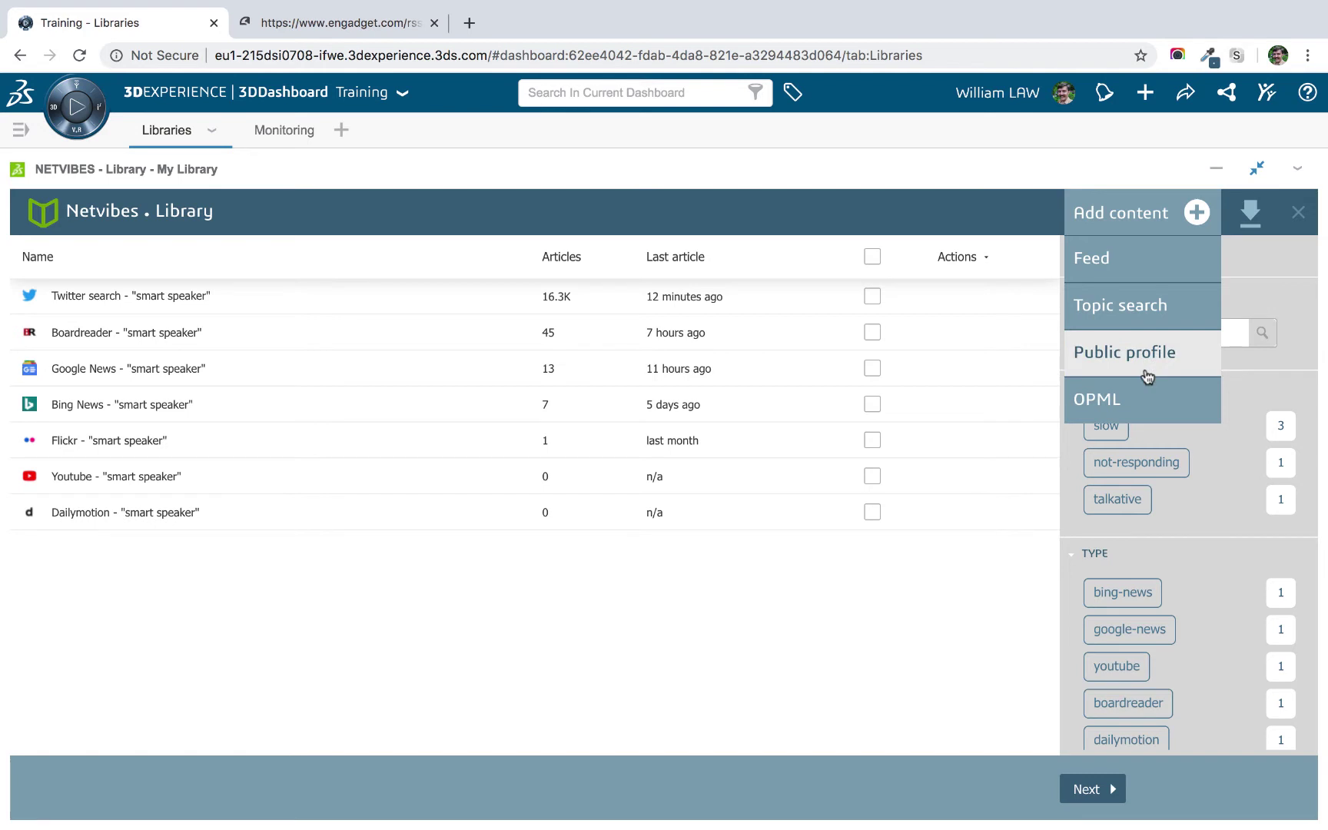
left_click(1152, 311)
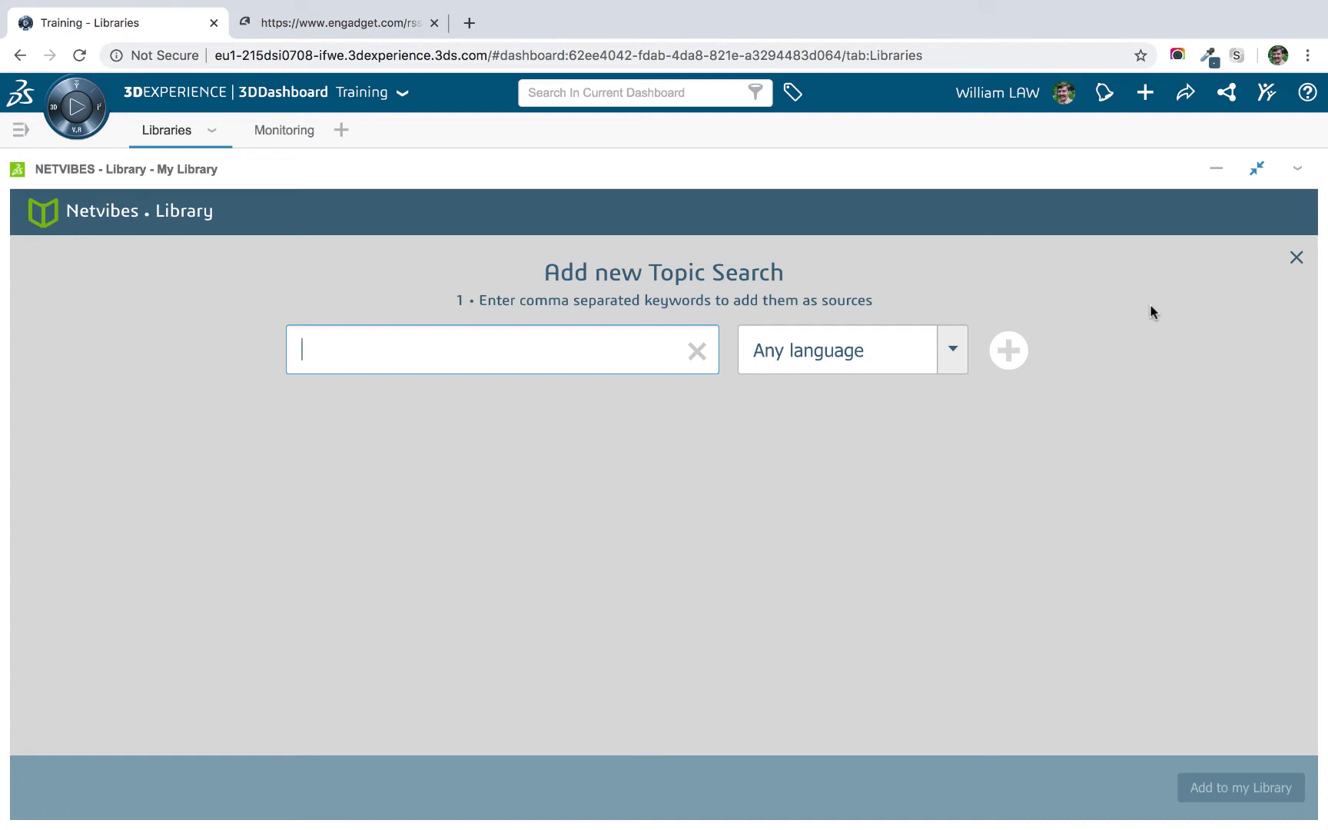
type("smartspeaker")
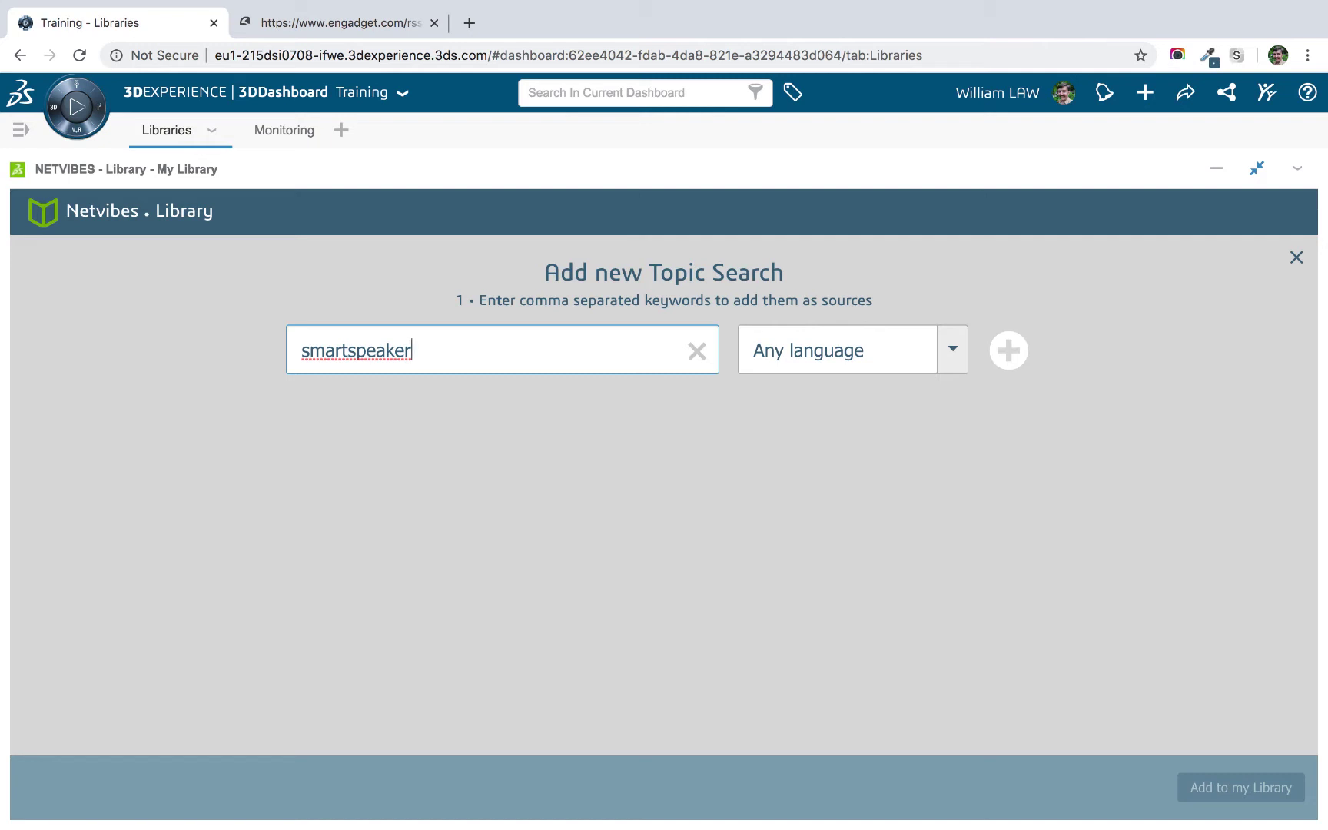
type(",")
type("\"google home\"")
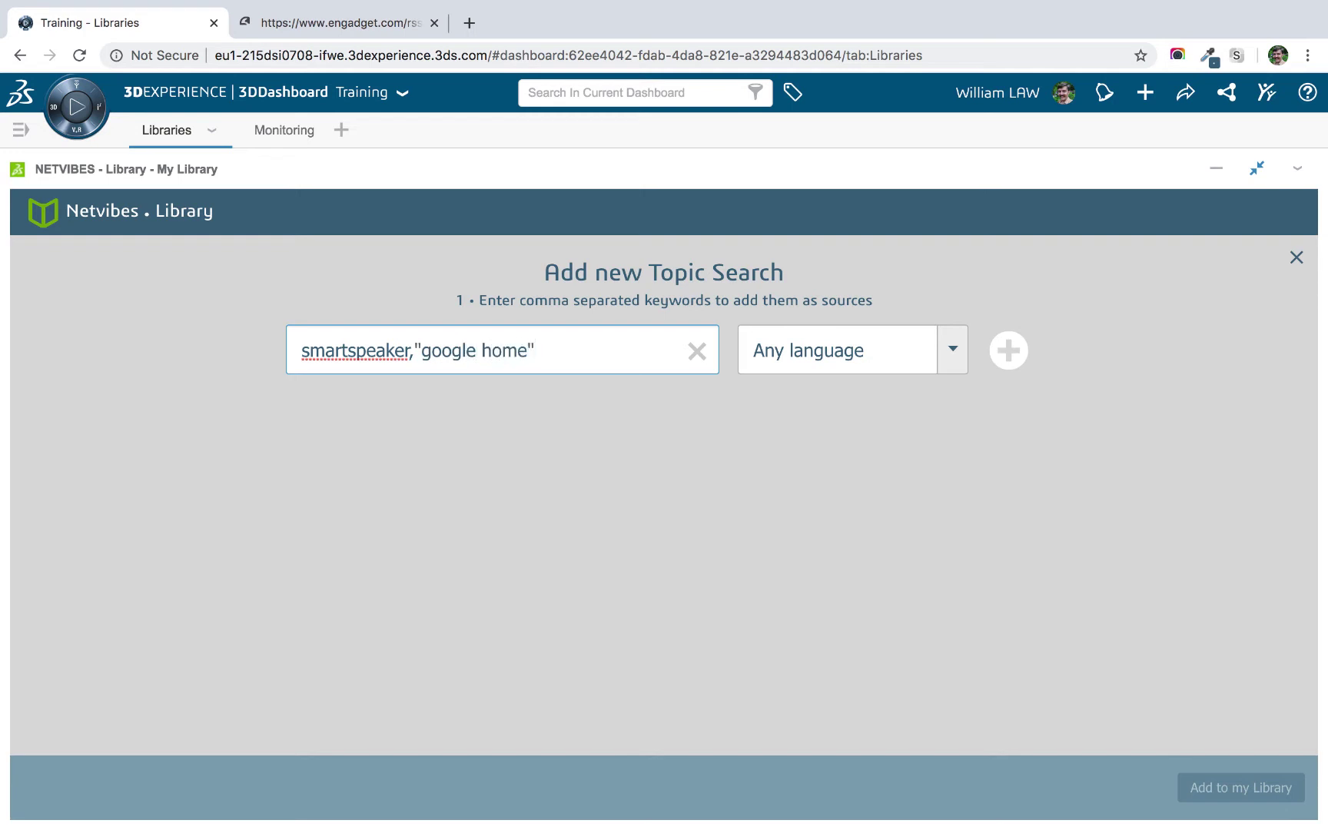
type(",\"amazon echo\"")
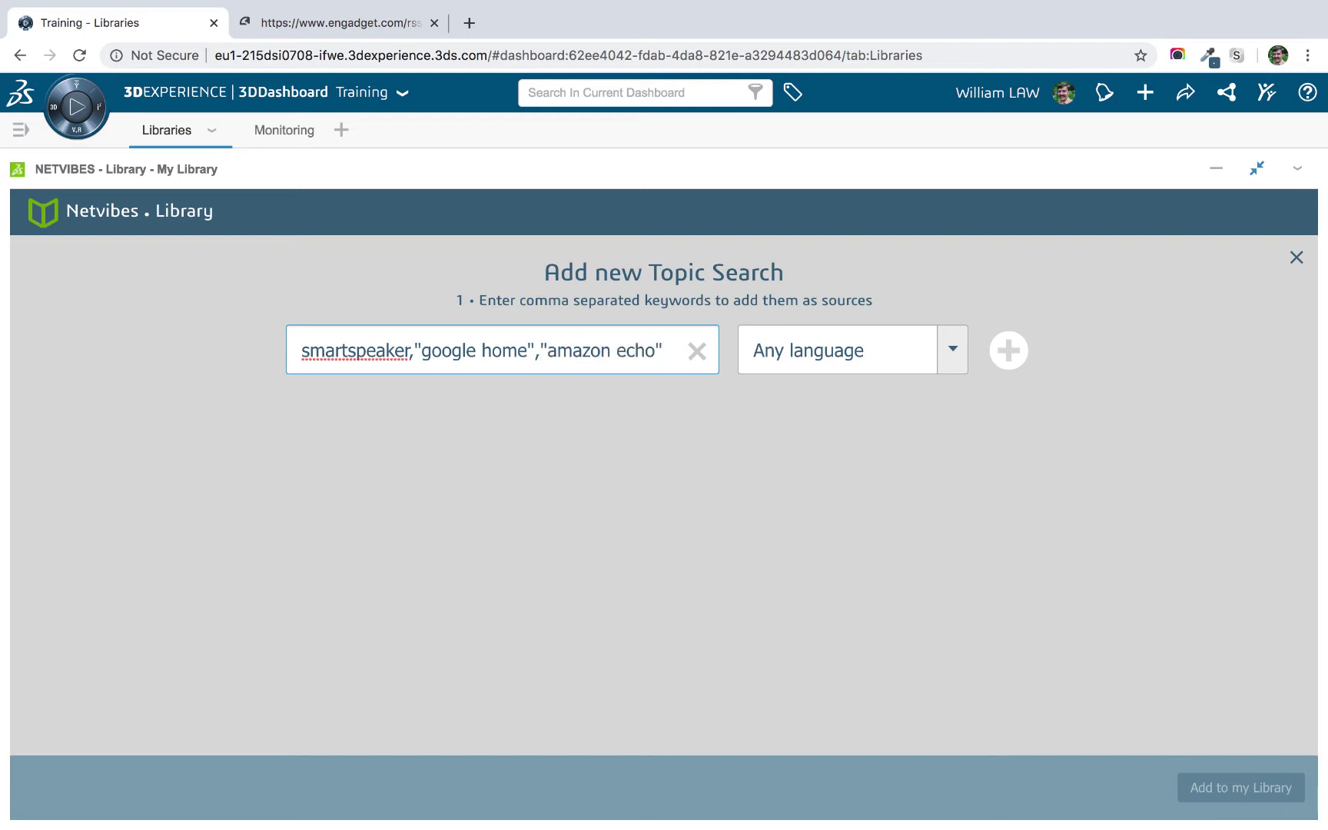
type(",")
type("home")
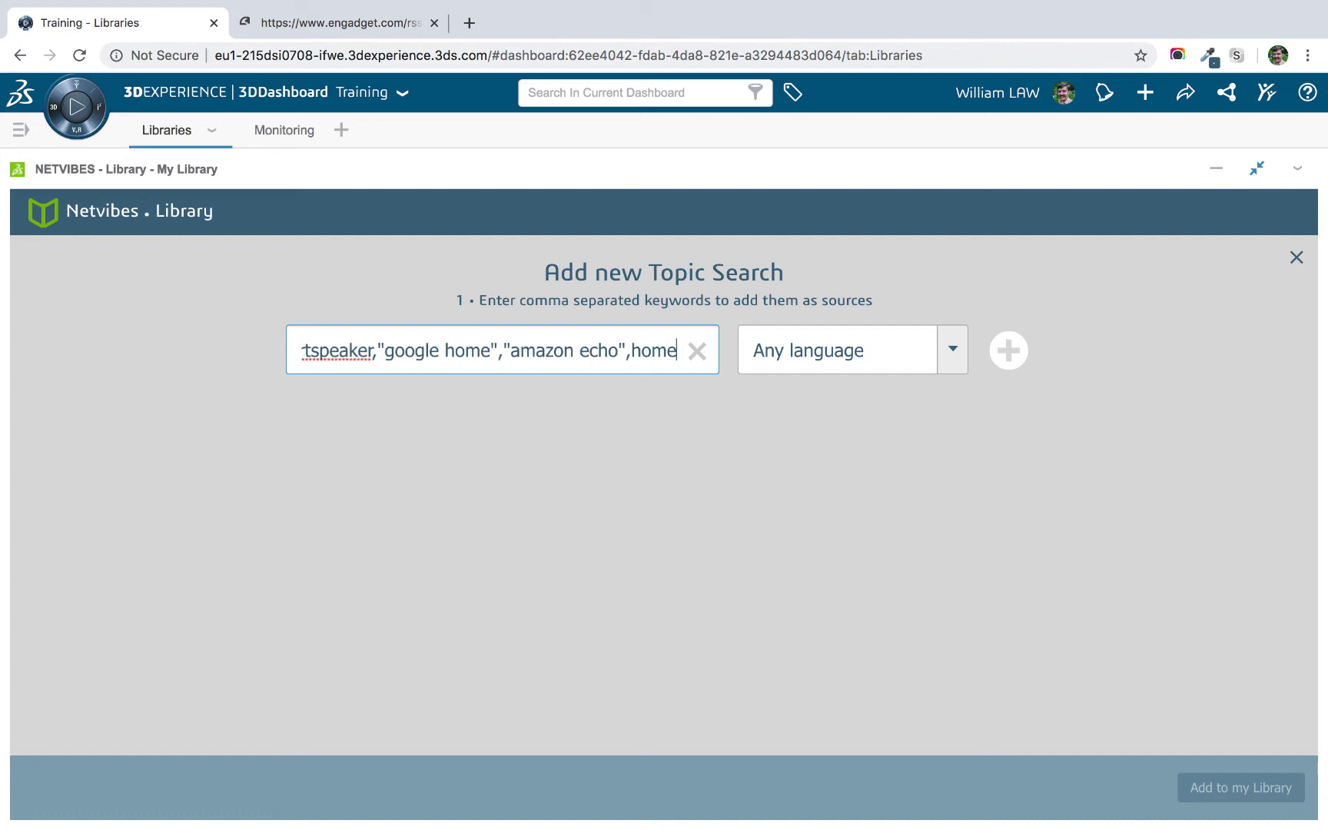
type("pod")
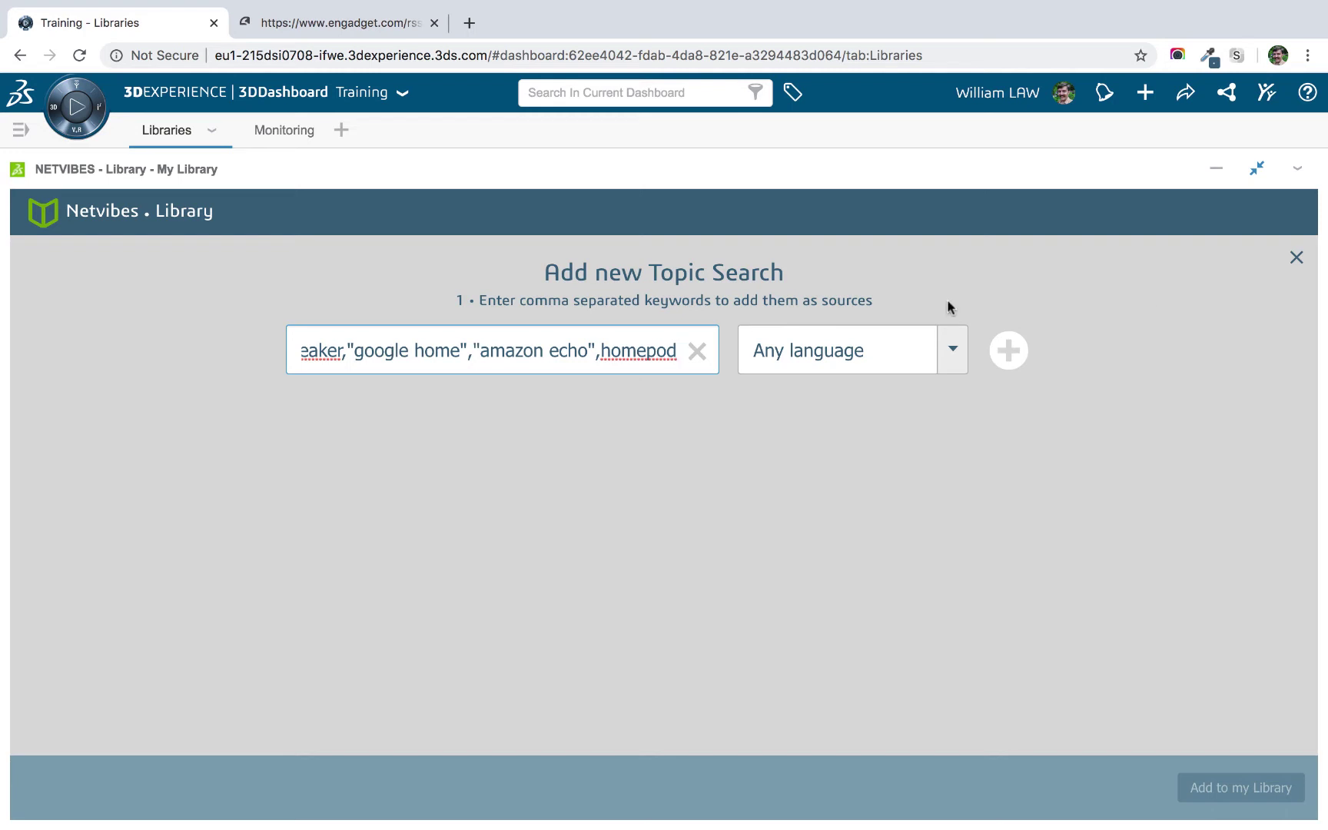
left_click(1010, 352)
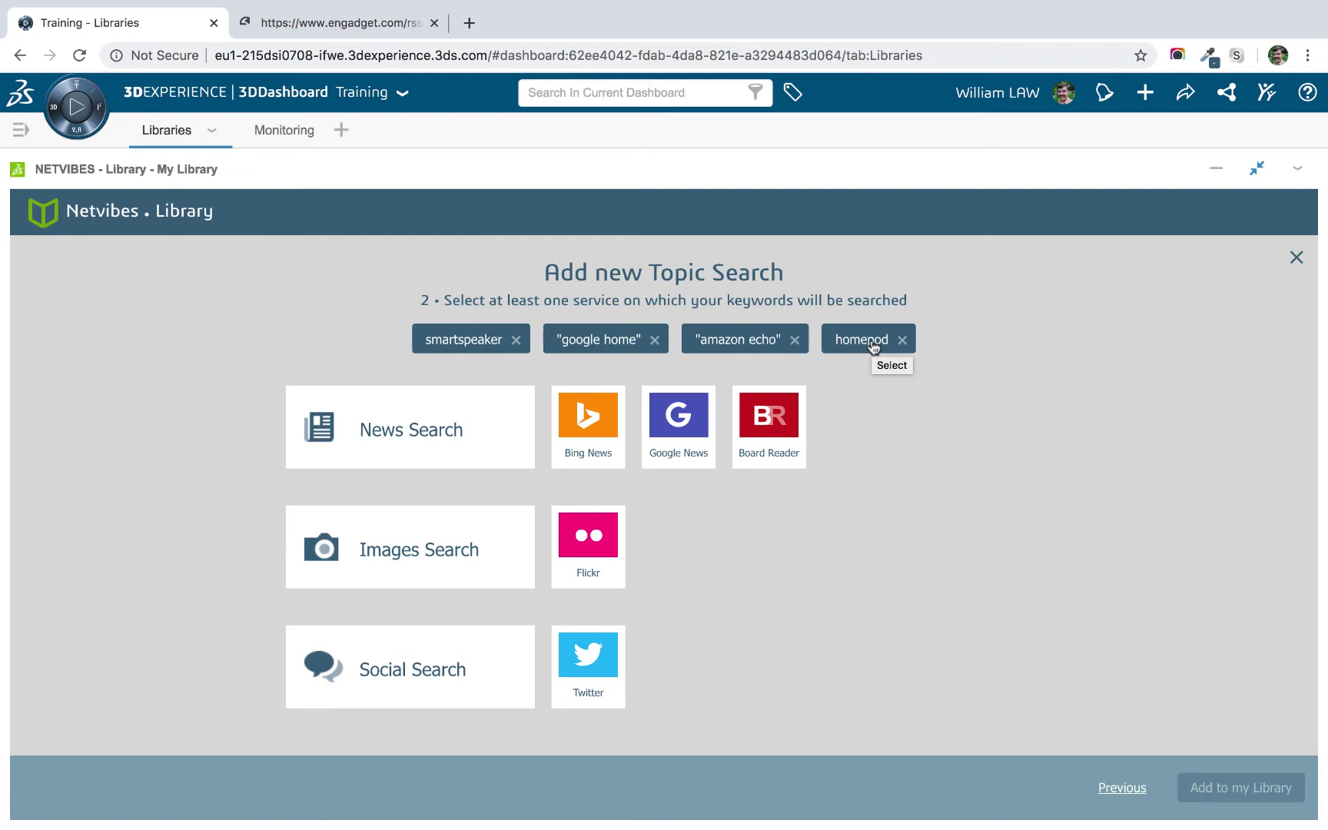
Select all news, image, social and video search services for the four keywords and add them to the library.
left_click(473, 409)
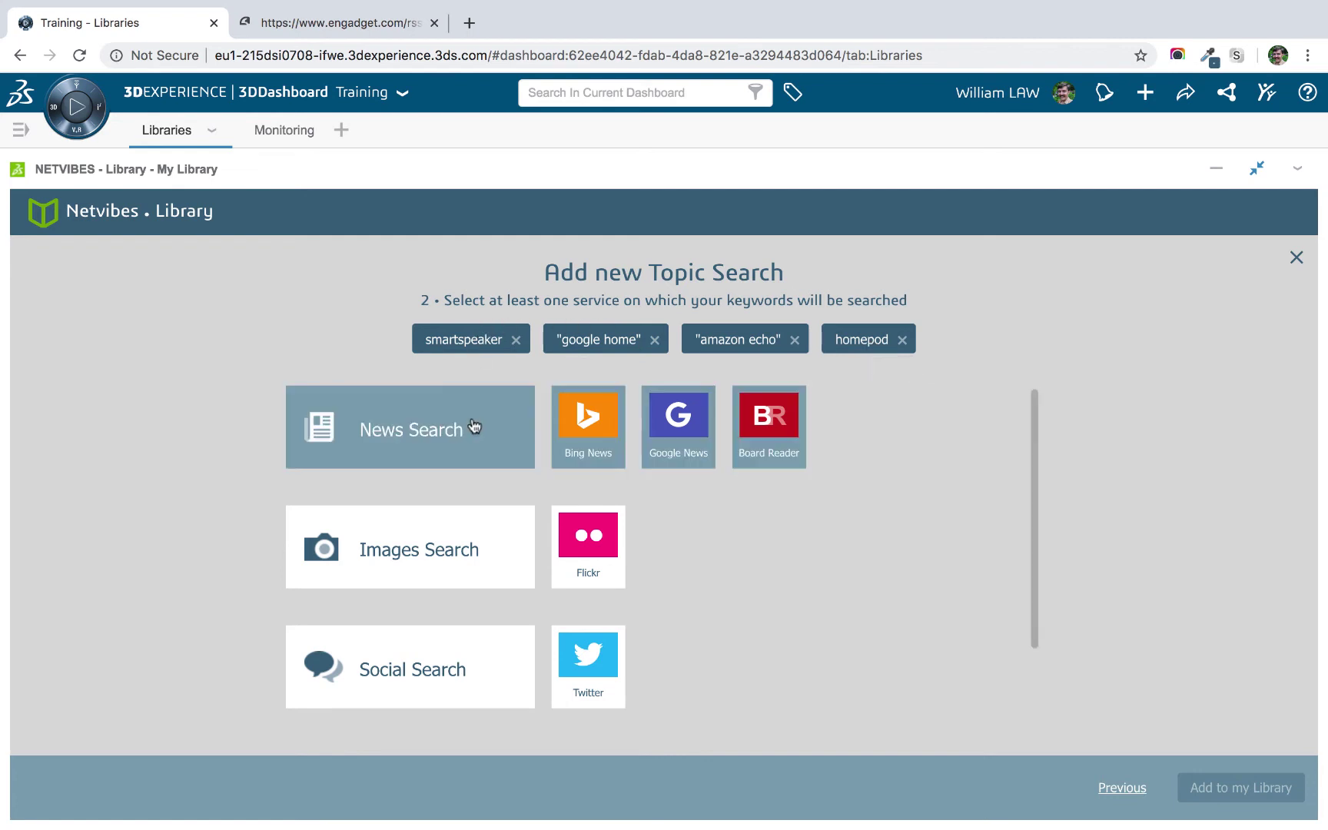
left_click(485, 542)
scroll(484, 540, "down", 1)
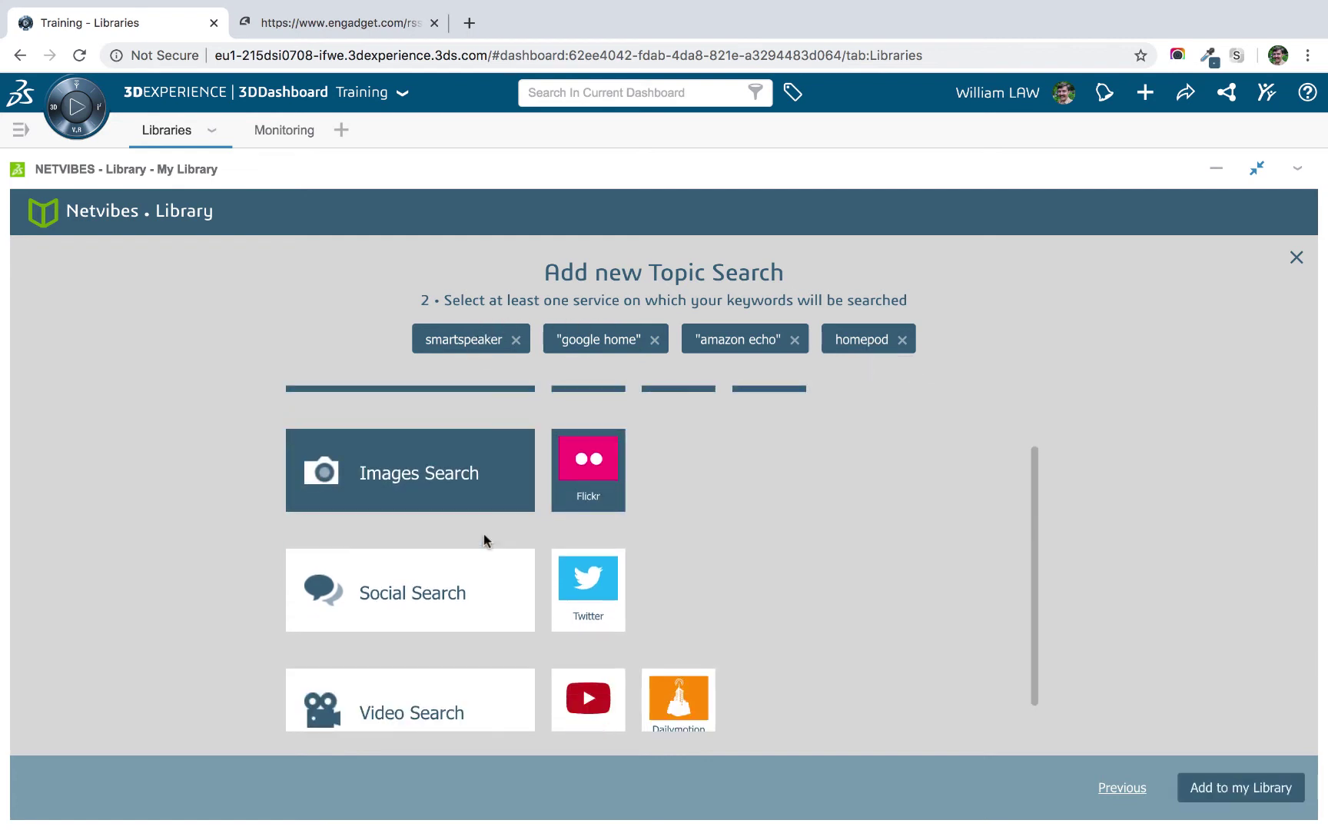
left_click(485, 571)
scroll(487, 572, "down", 1)
left_click(450, 688)
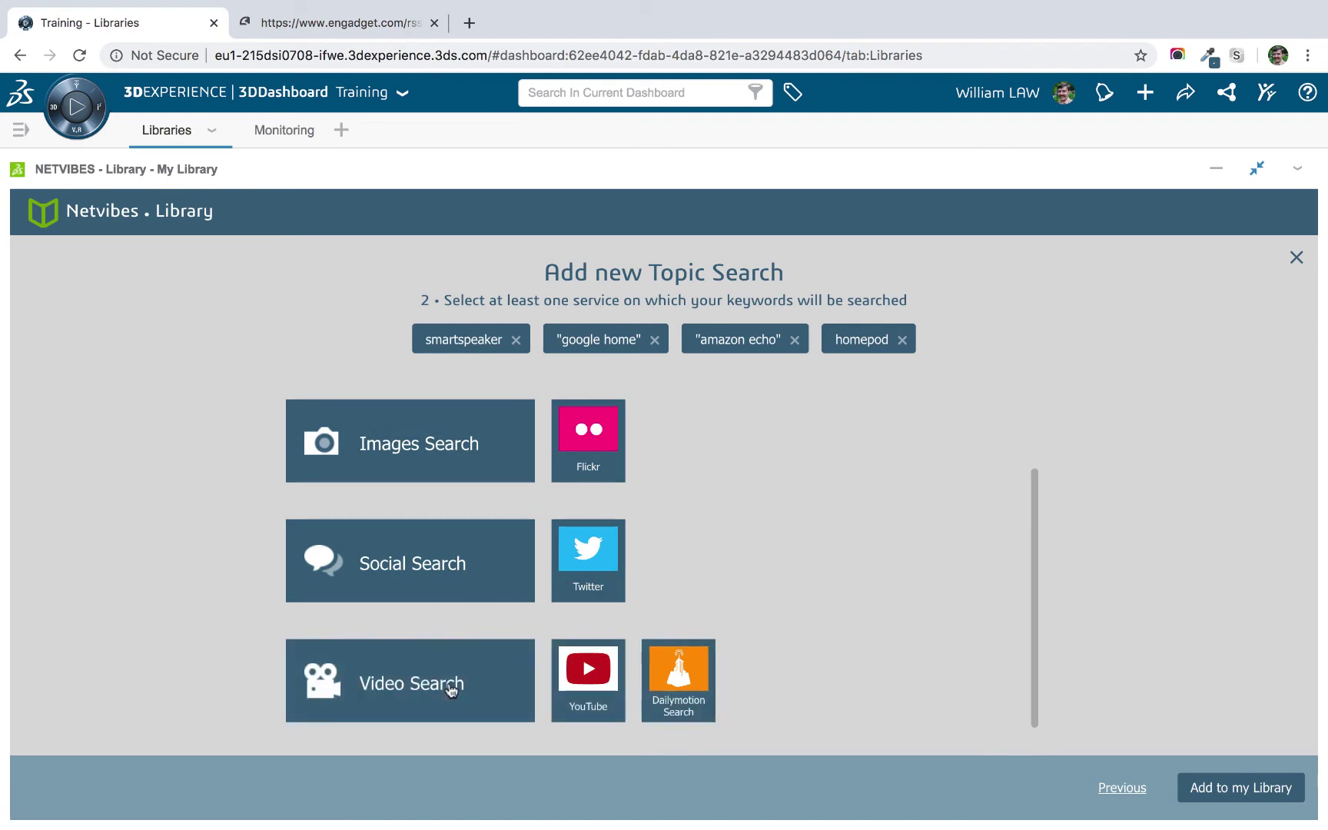
left_click(1246, 785)
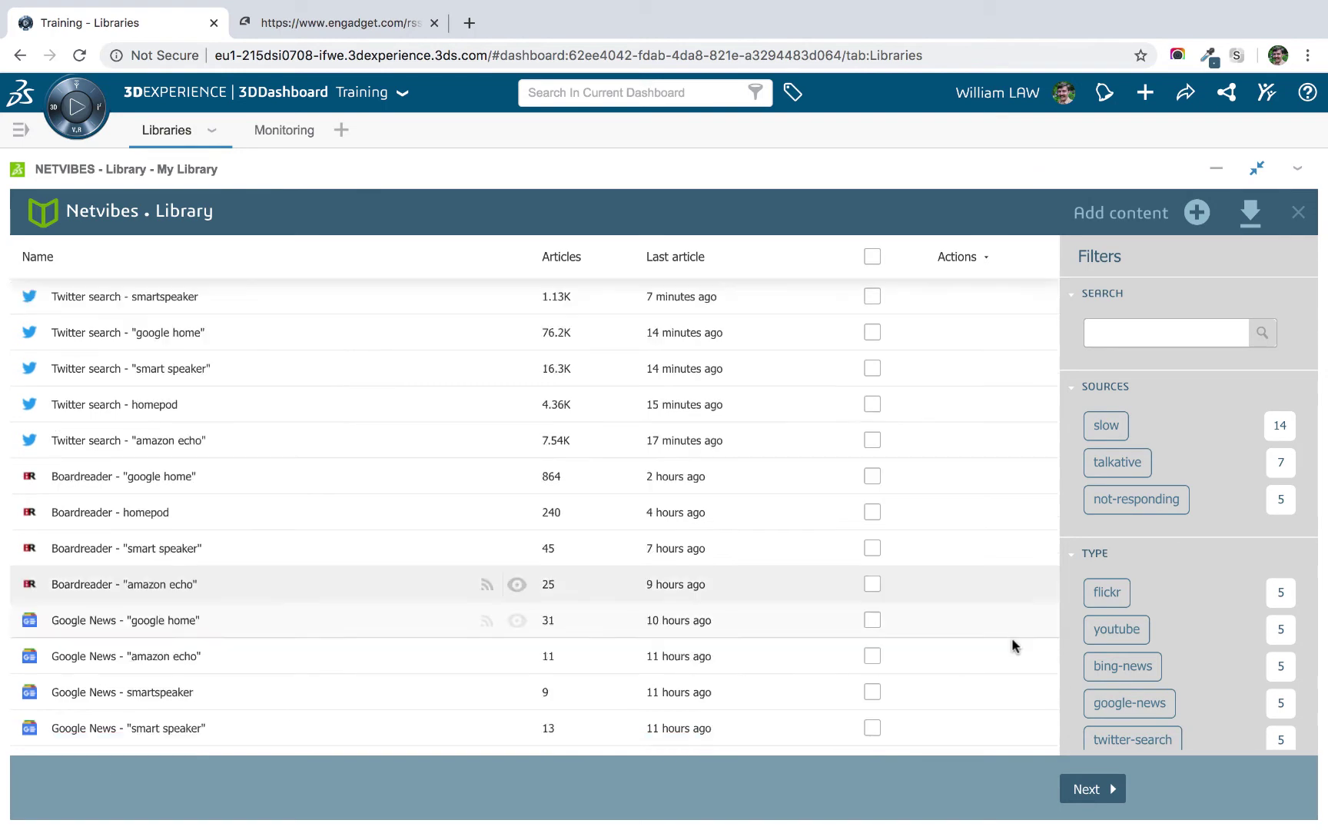
Title the library "Topic Searches" and finish its configuration, keeping it public.
left_click(1104, 795)
left_click_drag(389, 342, 215, 325)
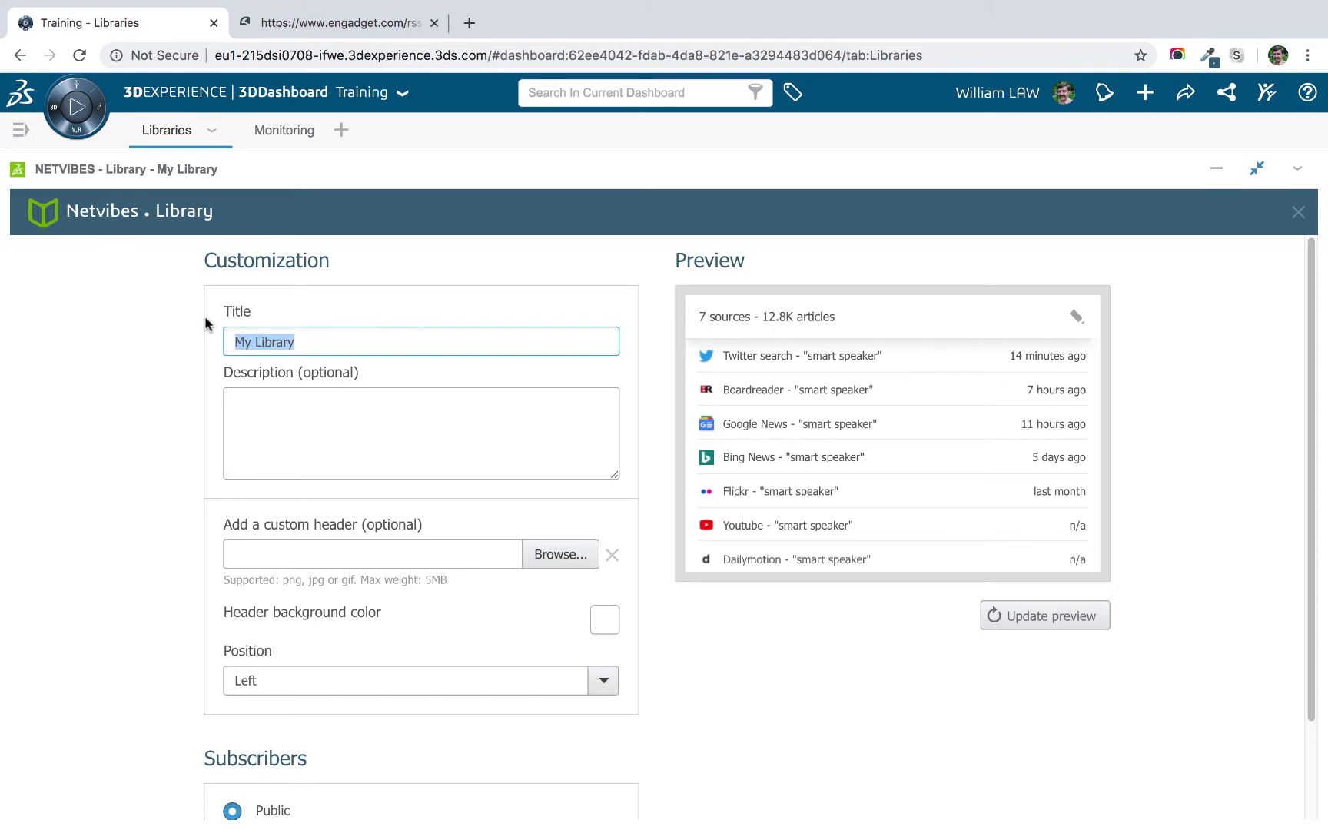
type("Topic Search")
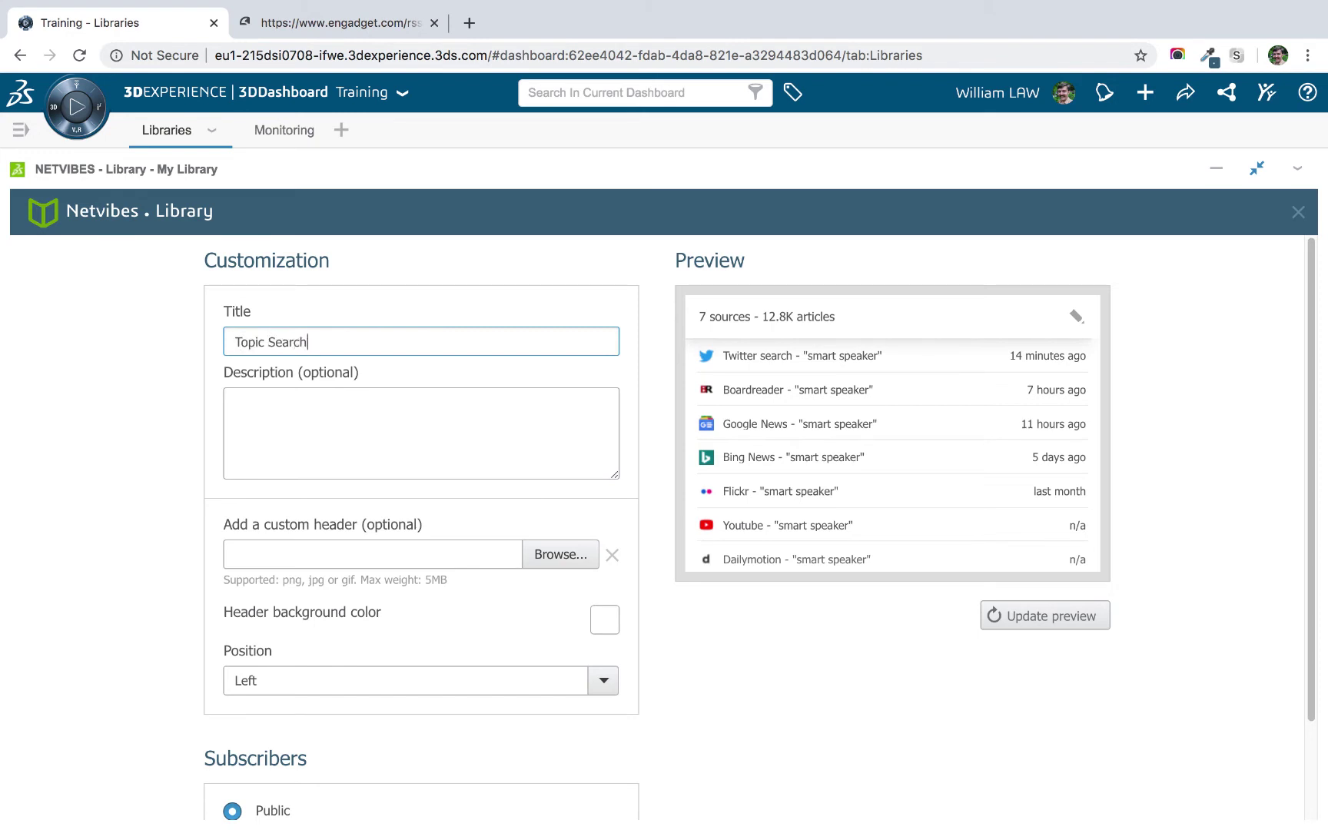
type("es")
scroll(654, 415, "down", 3)
left_click(604, 790)
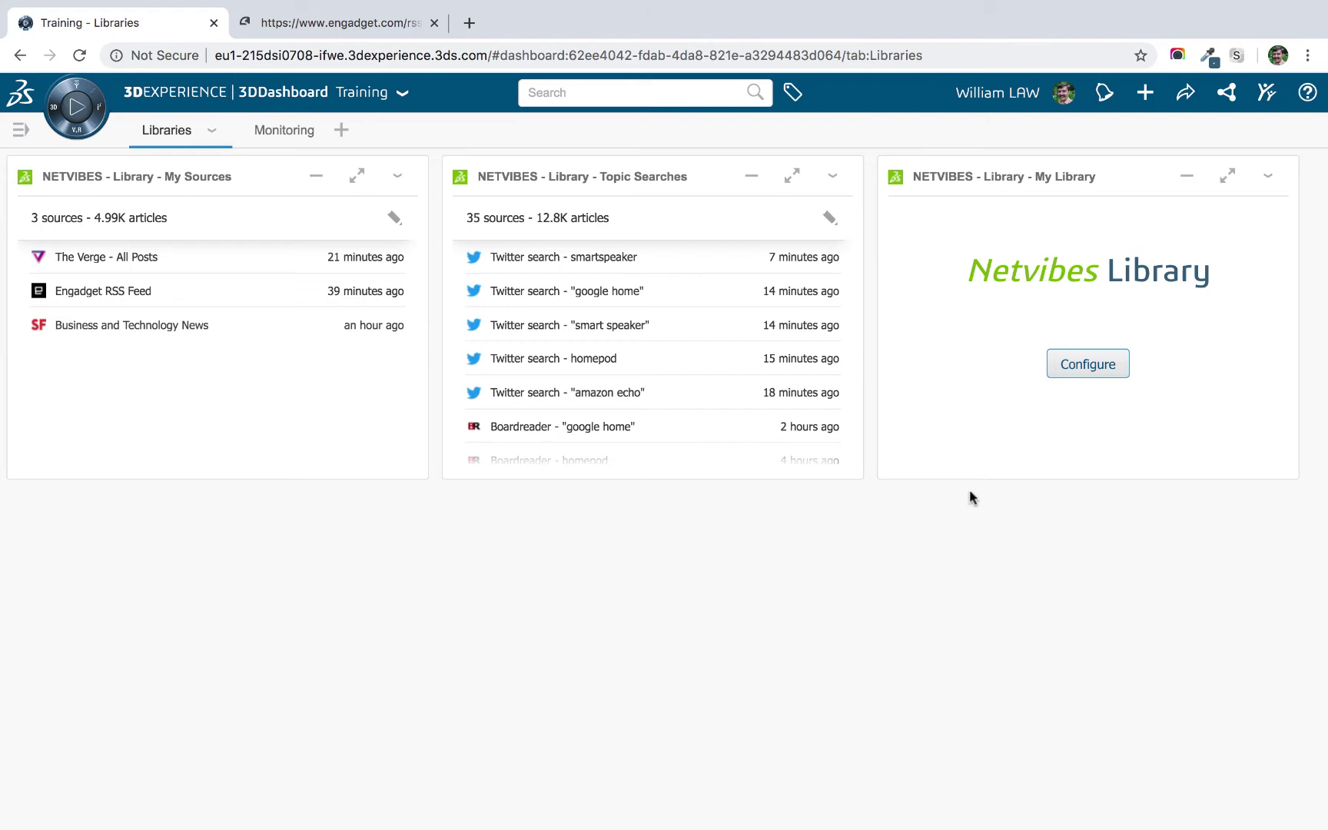
Start configuring the third library widget and add the Twitter public profile madebygoogle (Made by Google) to it.
left_click(1089, 366)
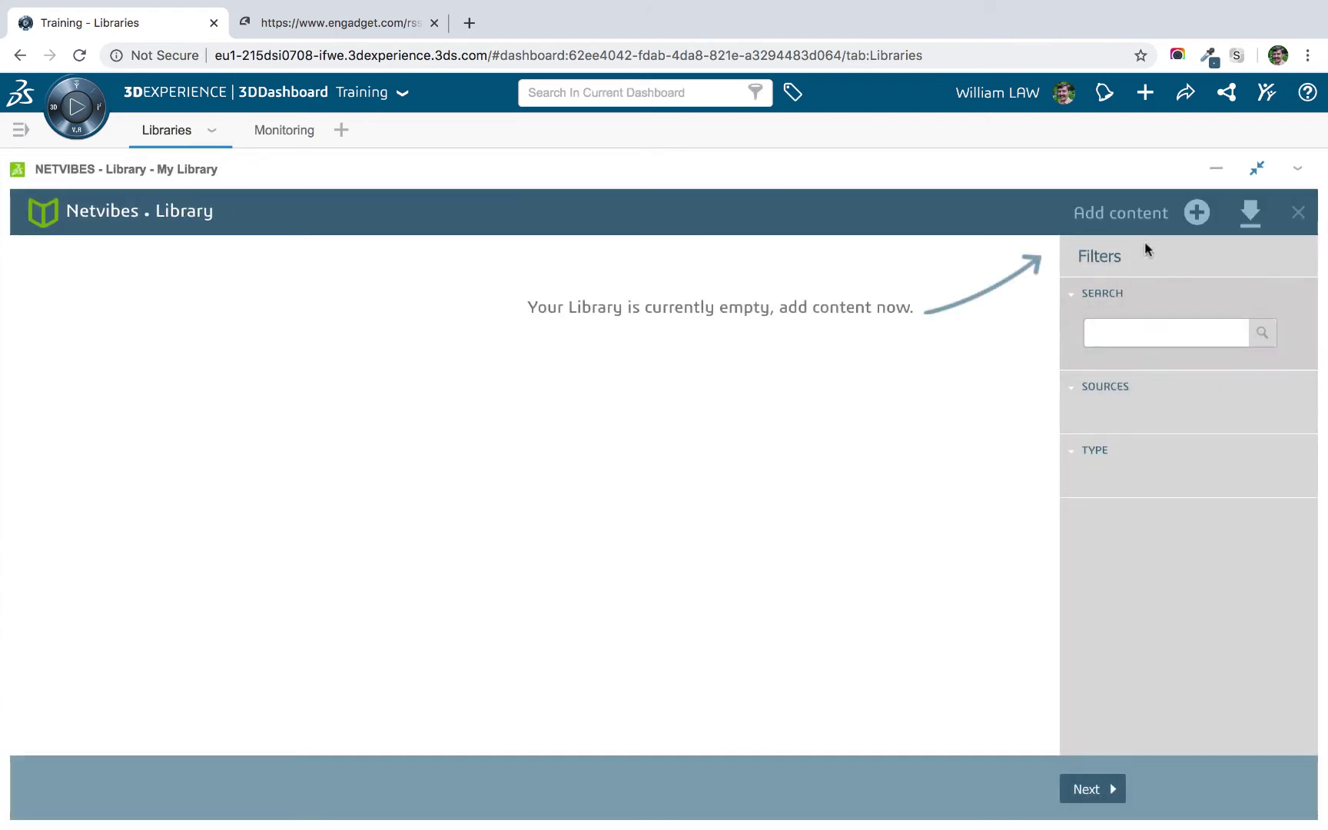
left_click(1146, 209)
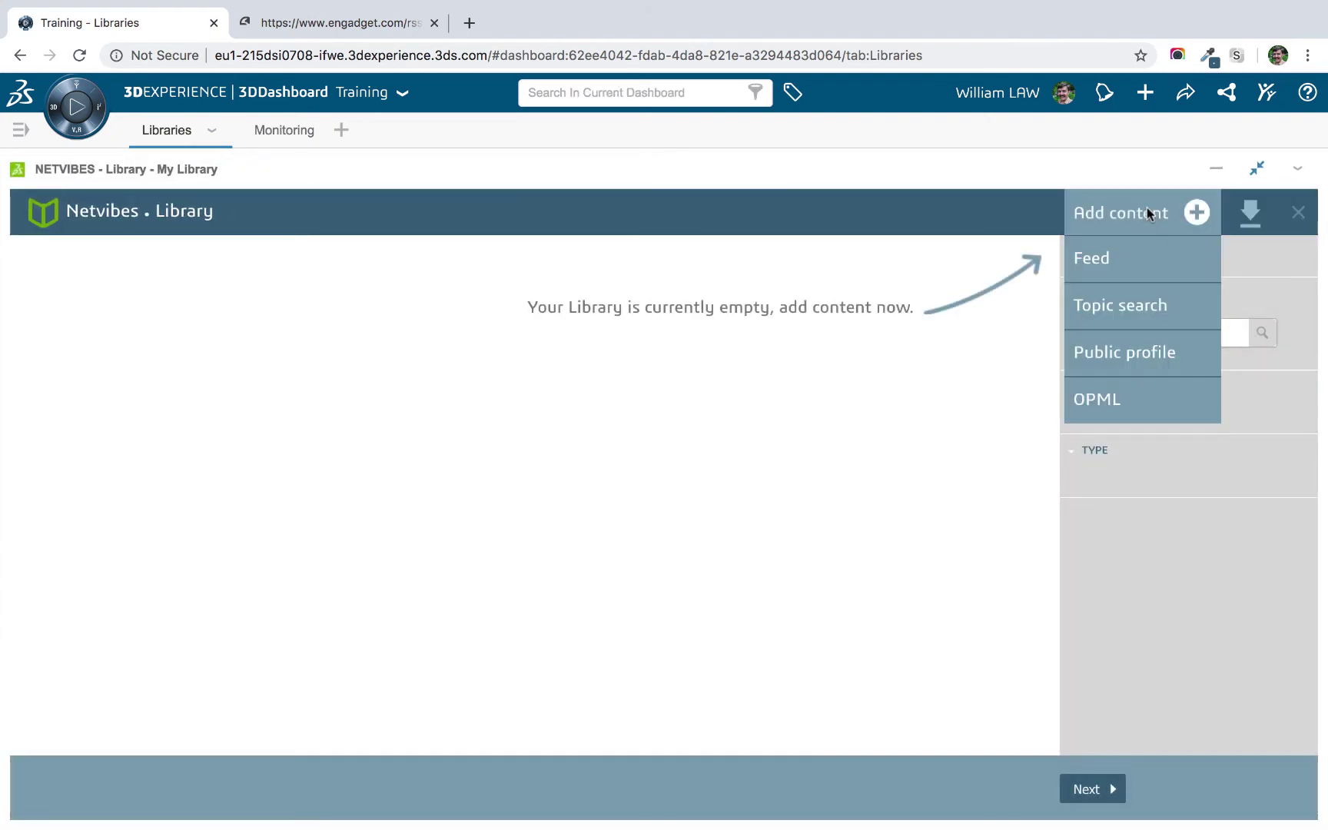
left_click(1156, 357)
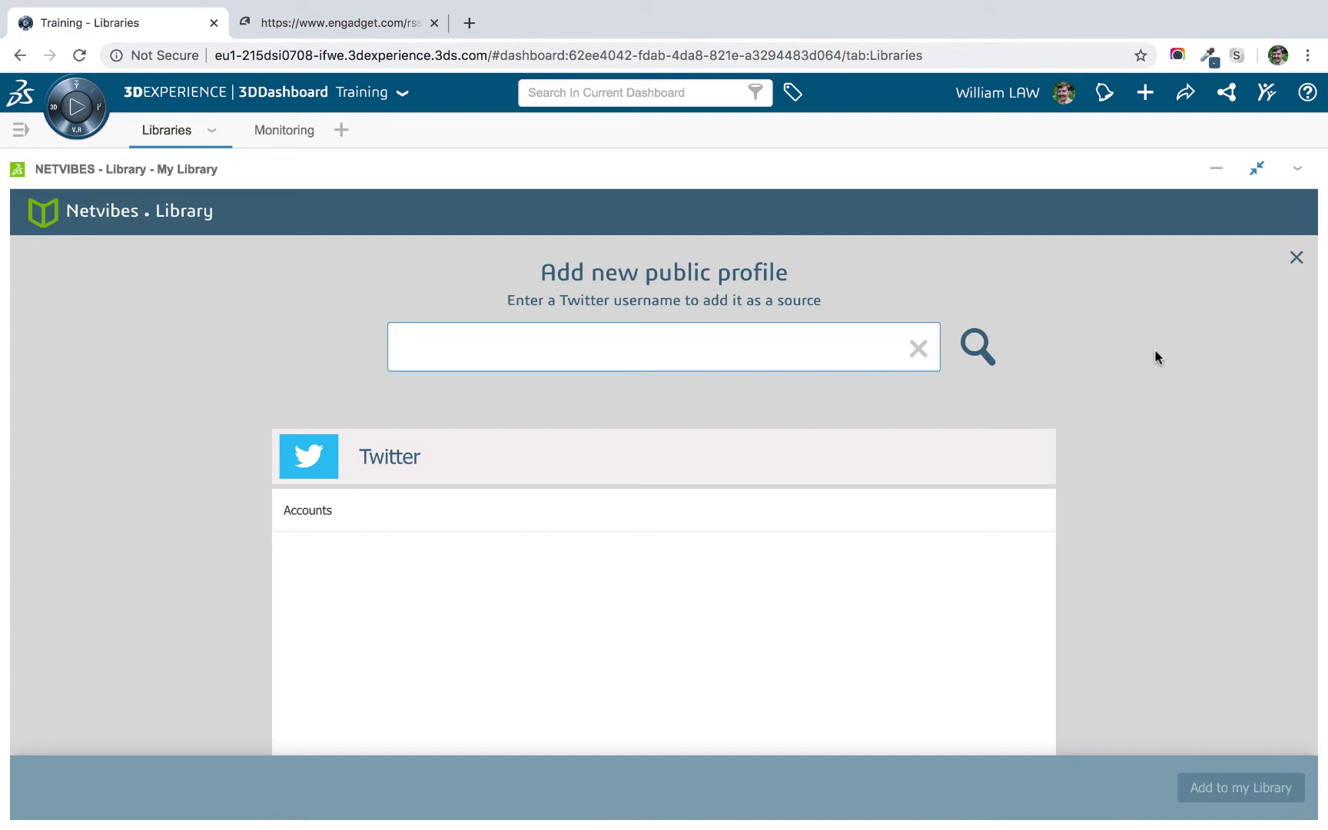
type("madebygoogle")
key("Return")
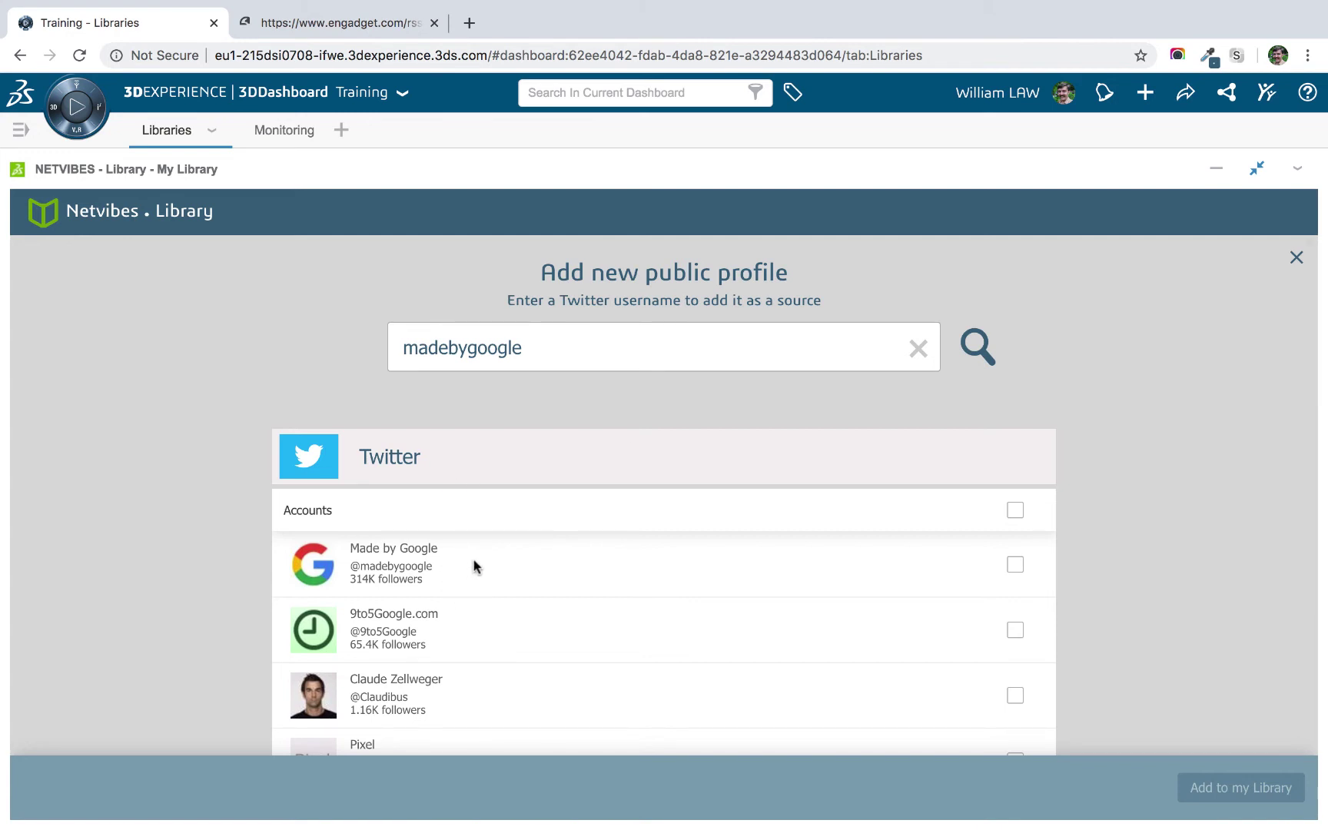
left_click(1025, 564)
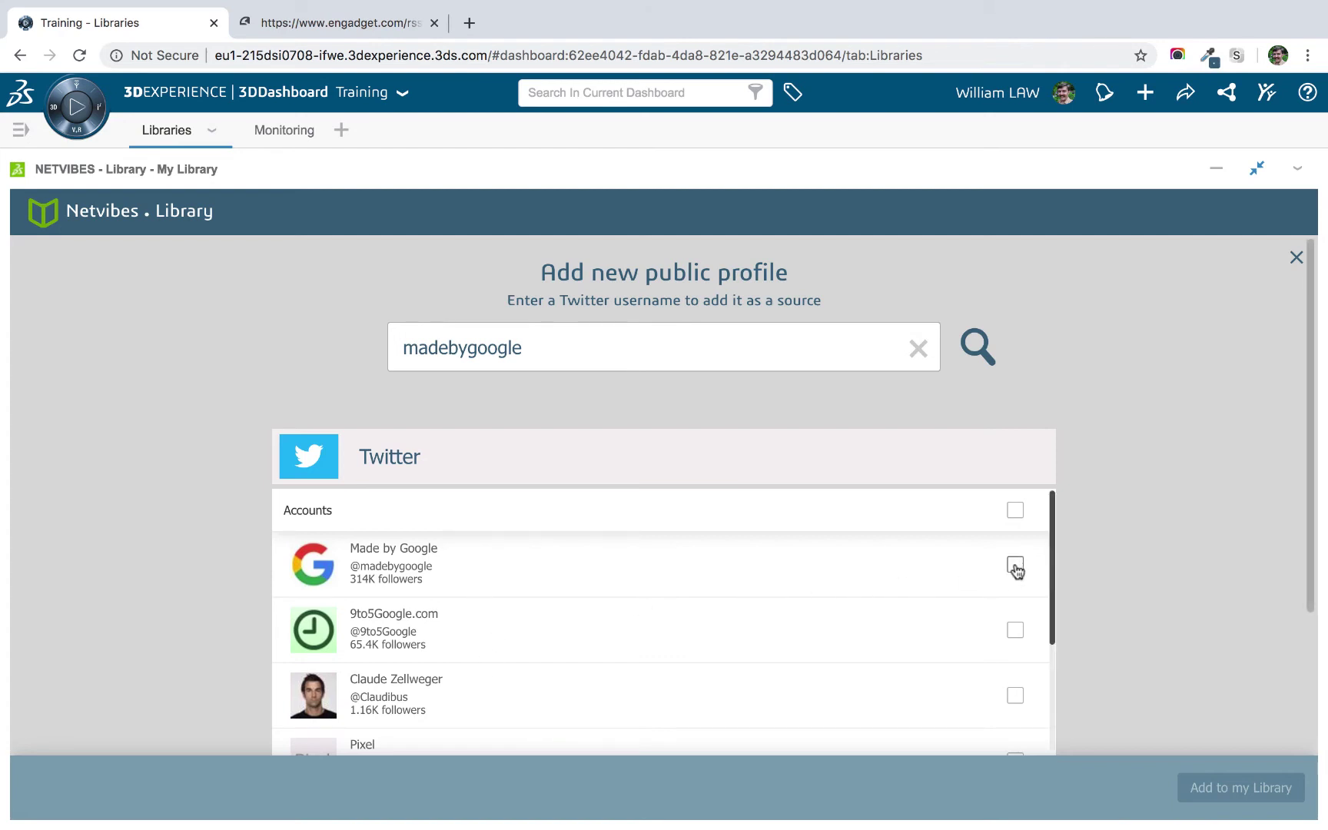
left_click(1271, 788)
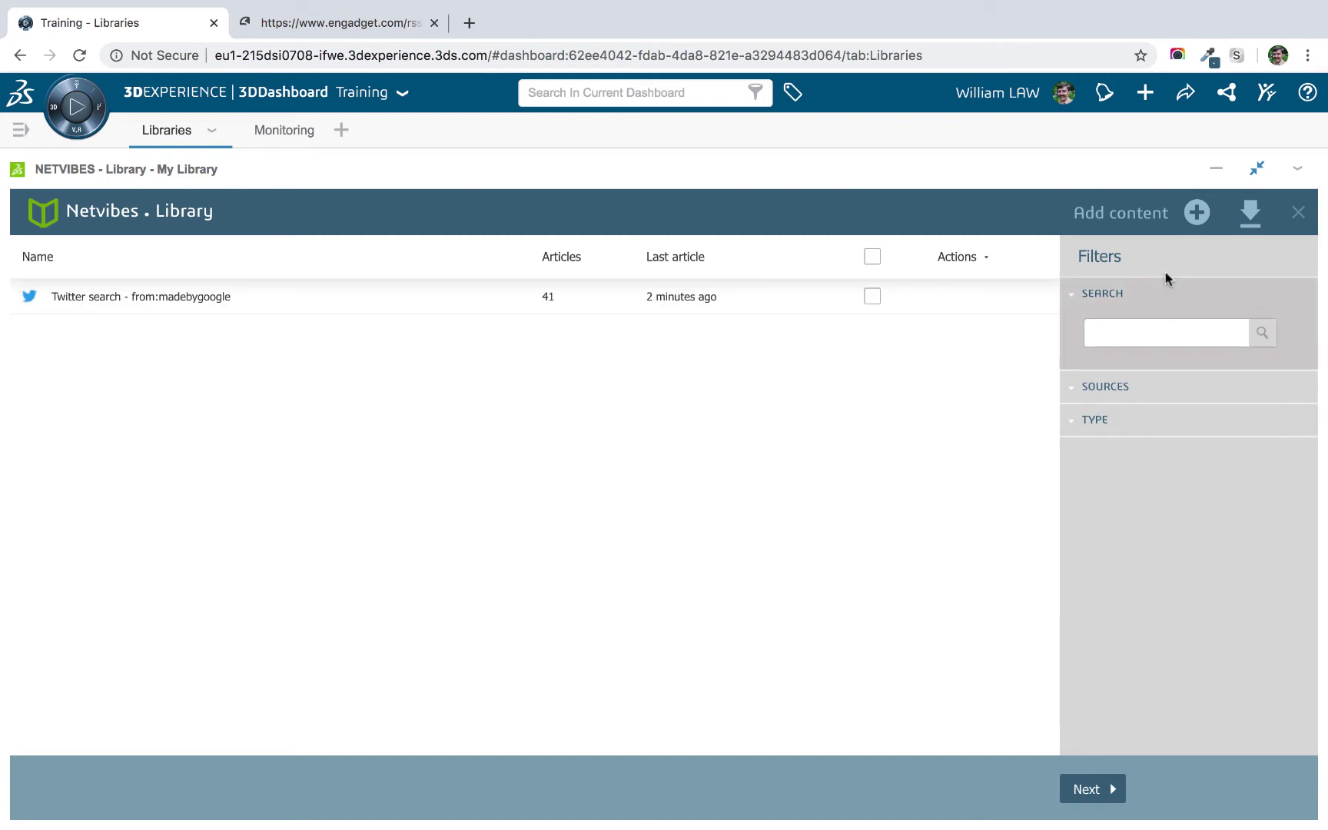
Finish configuring the Twitter profile library with its default title and public access.
left_click(1150, 221)
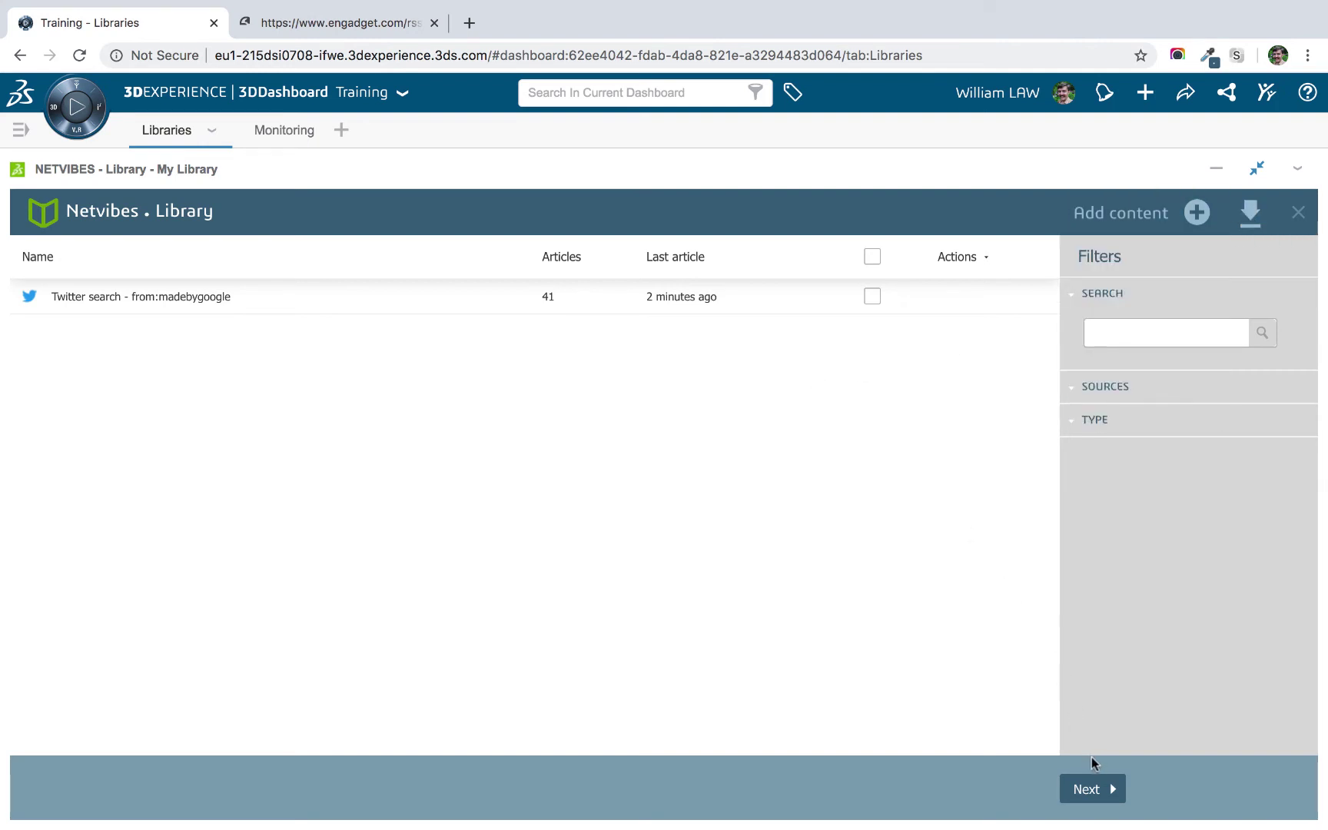
left_click(1090, 790)
scroll(731, 674, "down", 3)
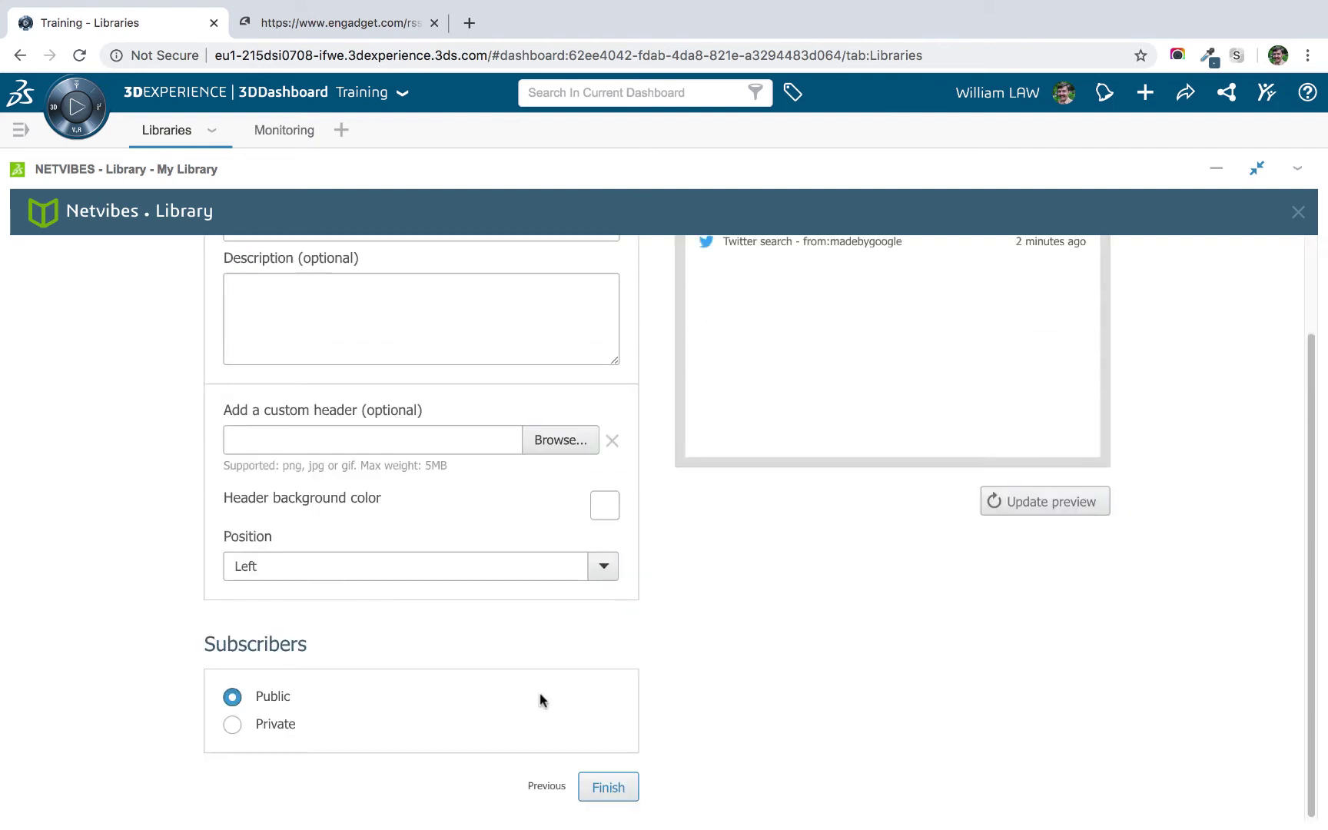
left_click(609, 787)
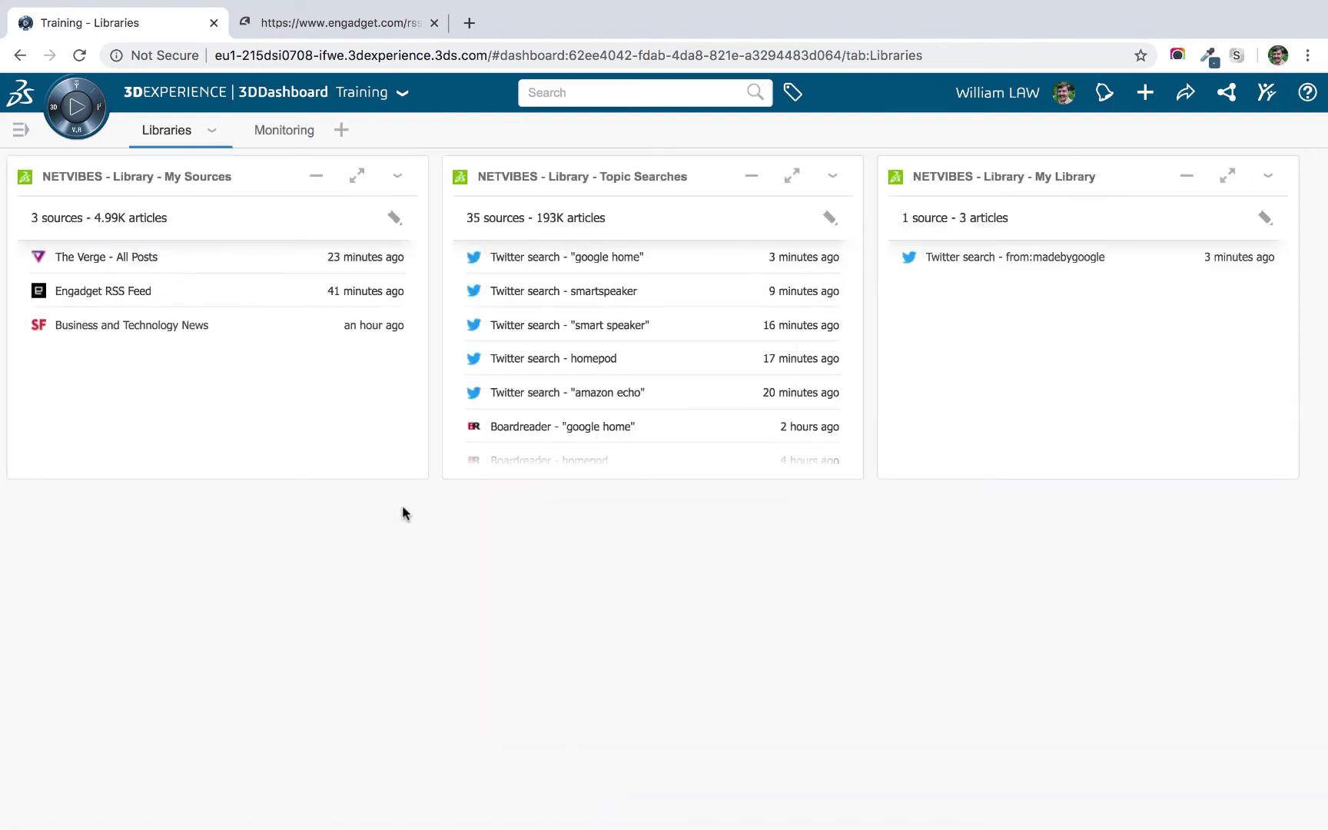
Open the Topic Searches library for editing, view the bulk actions for its first three Twitter sources, and clear the whole selection.
left_click(831, 219)
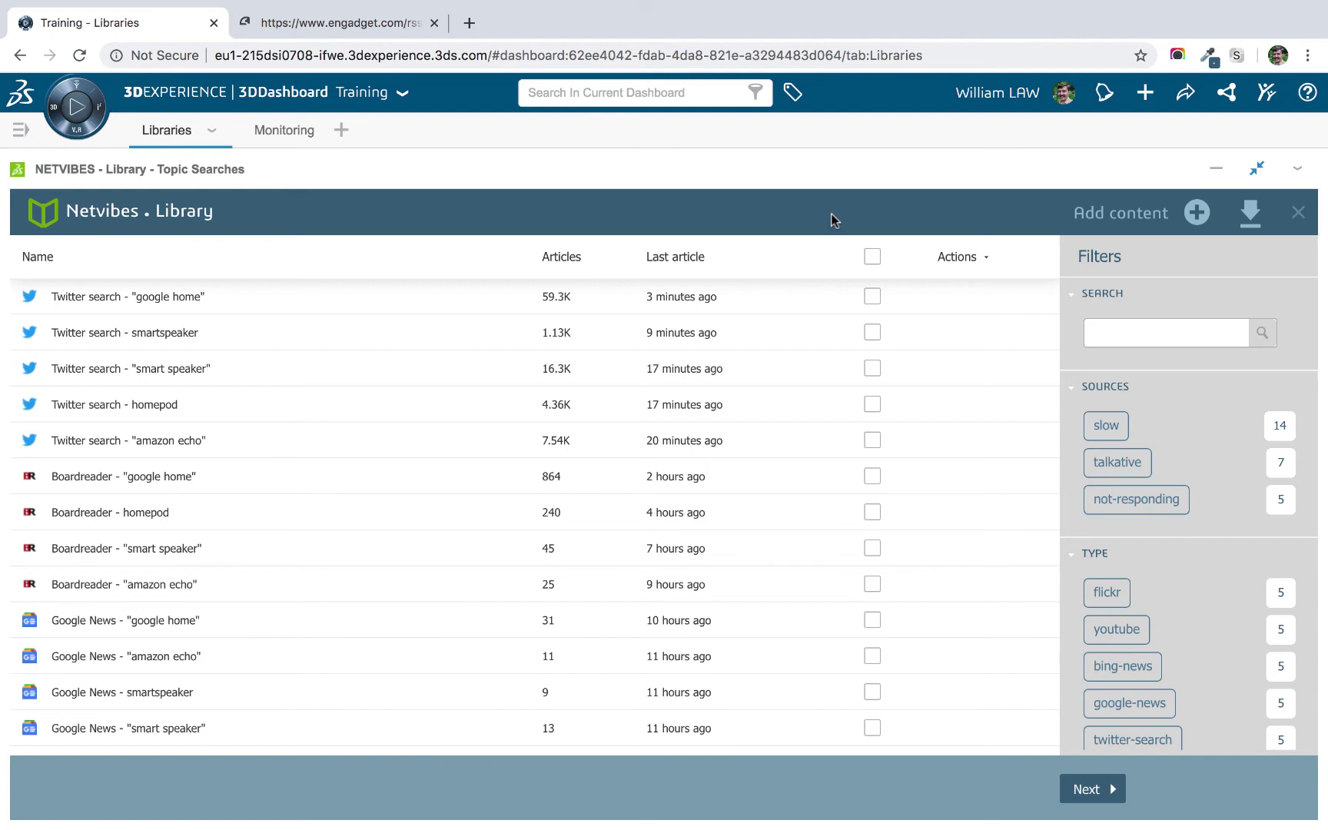
left_click(872, 296)
left_click(872, 332)
left_click(871, 369)
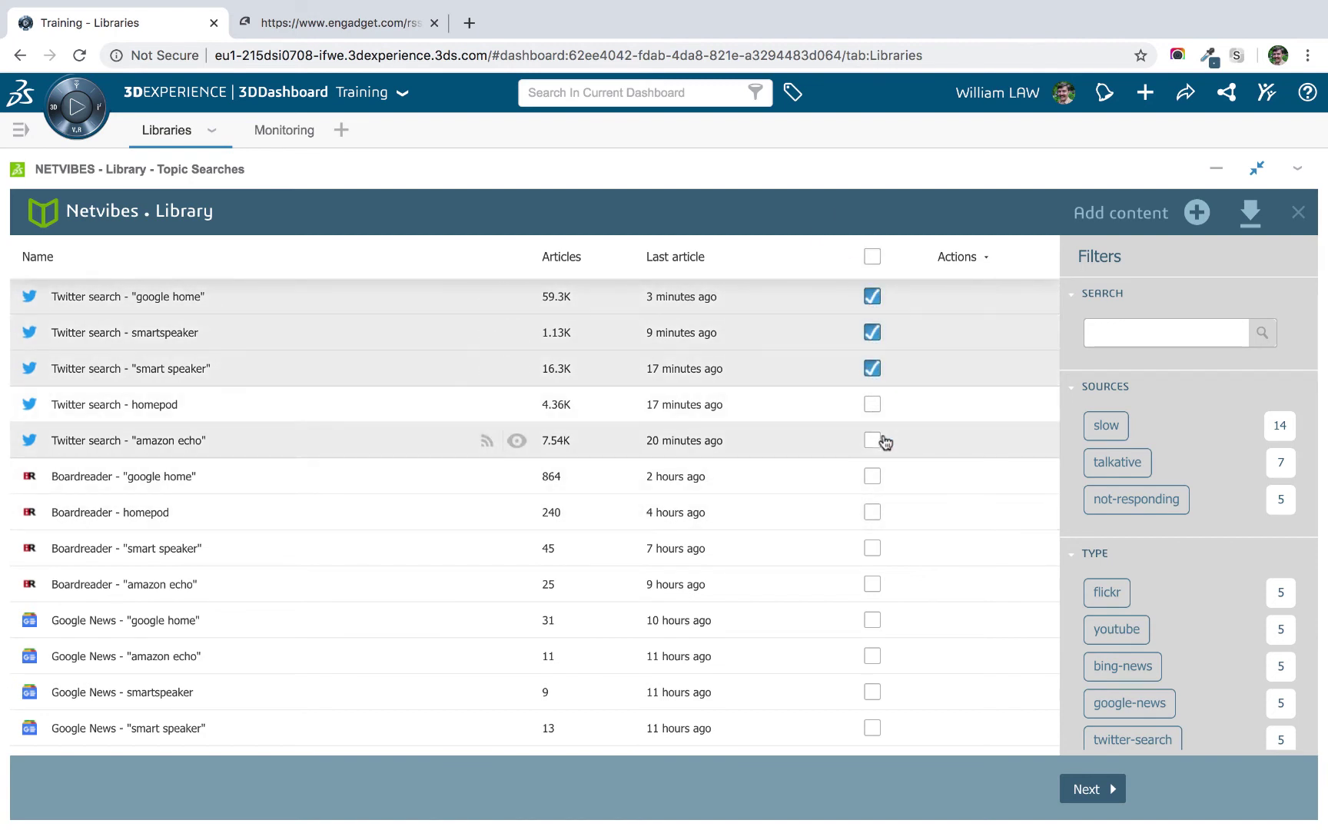
left_click(959, 260)
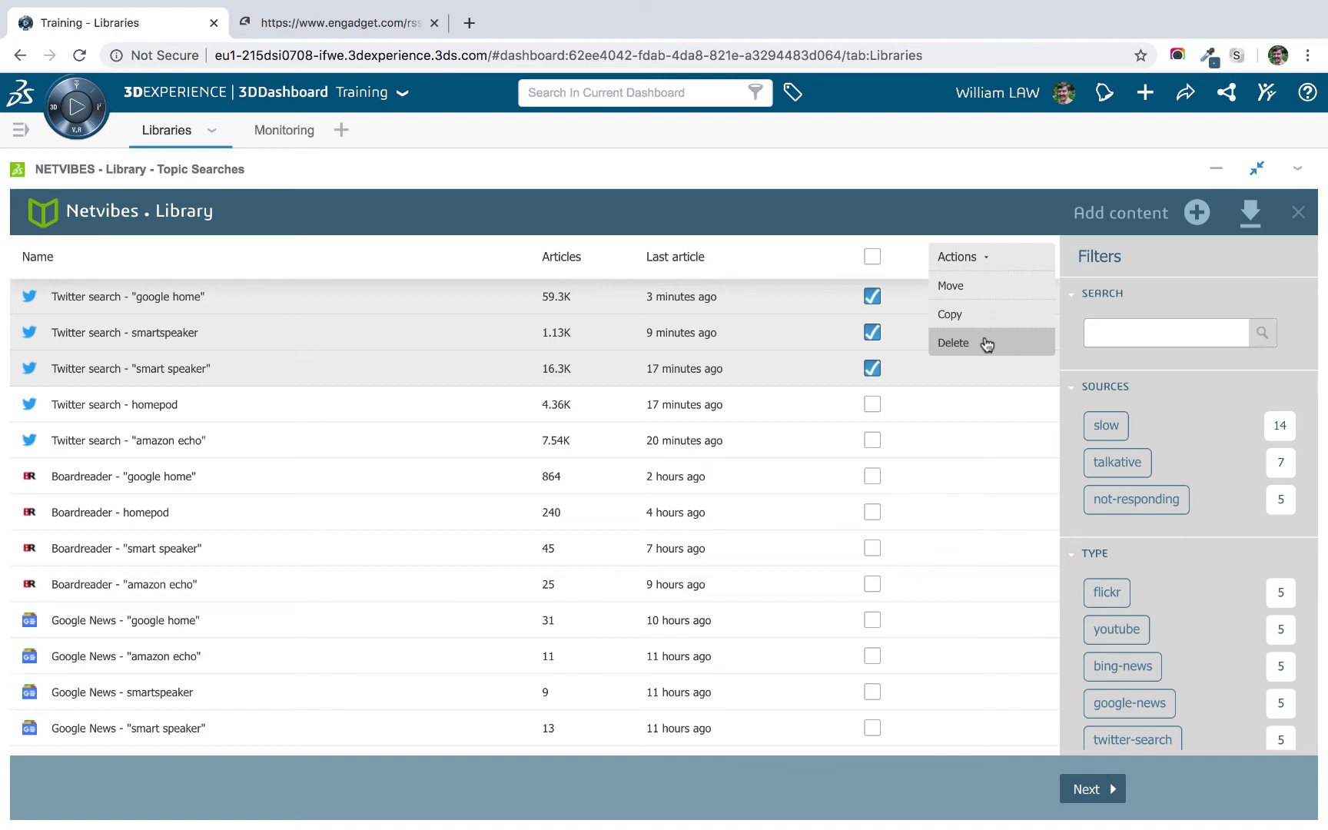
left_click(872, 257)
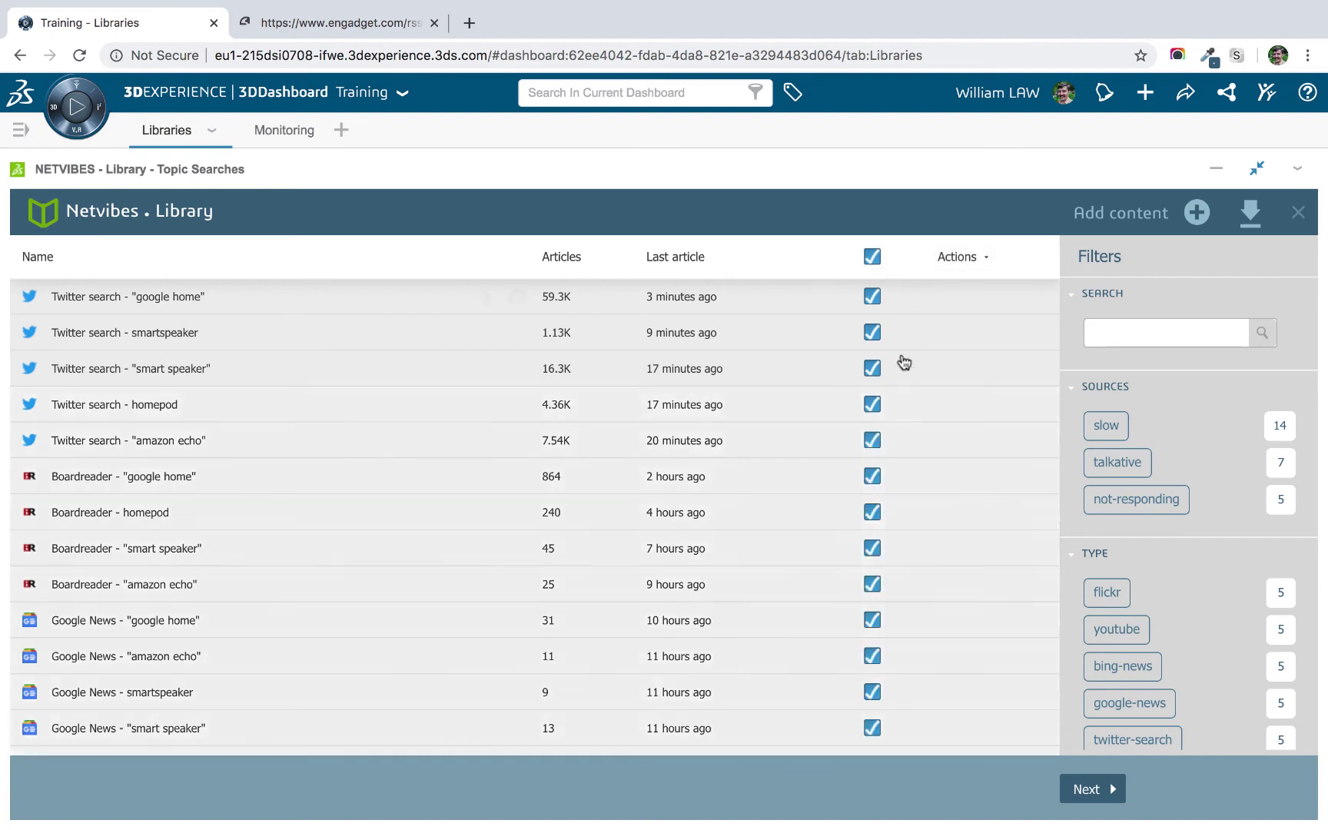
left_click(872, 257)
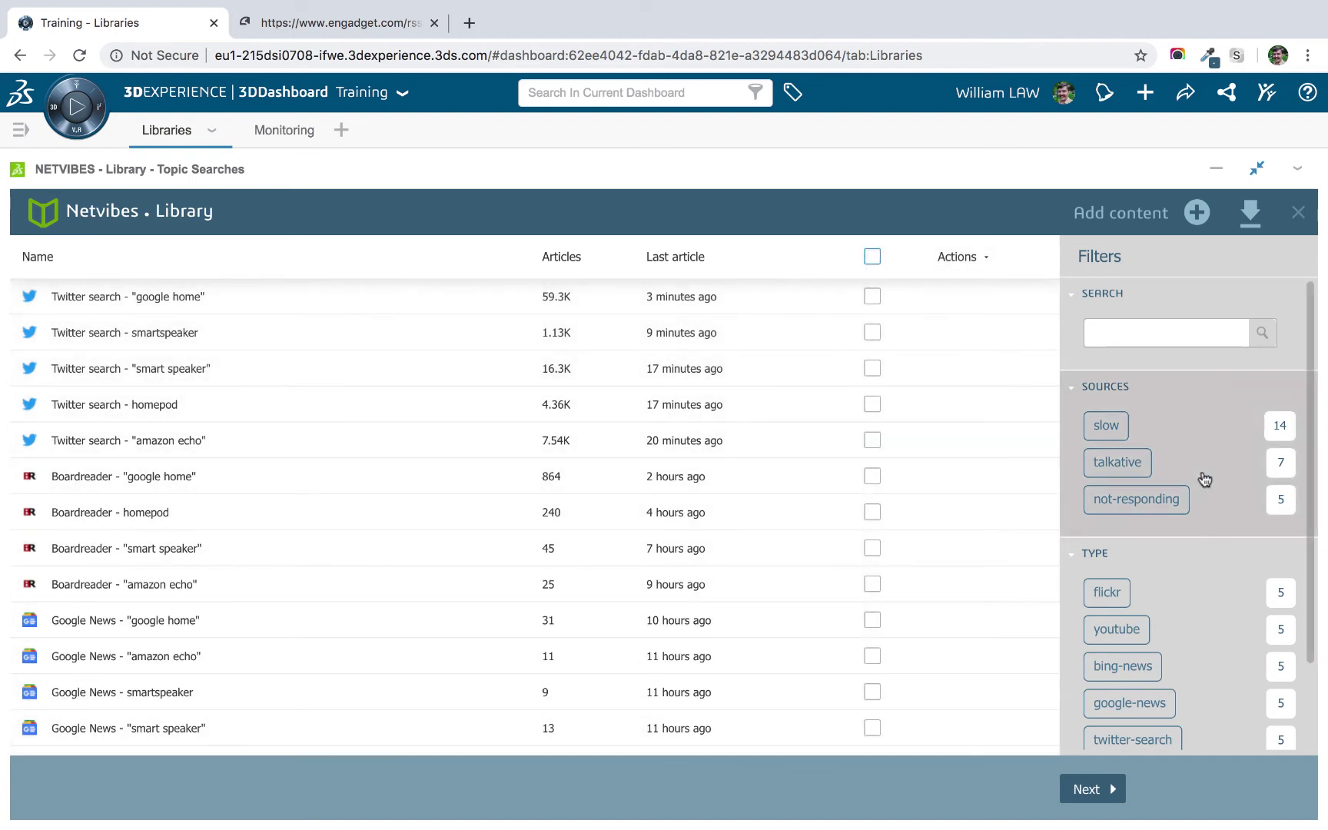
Filter the Topic Searches sources by the twitter-search type and remove the filter again.
scroll(1194, 568, "down", 1)
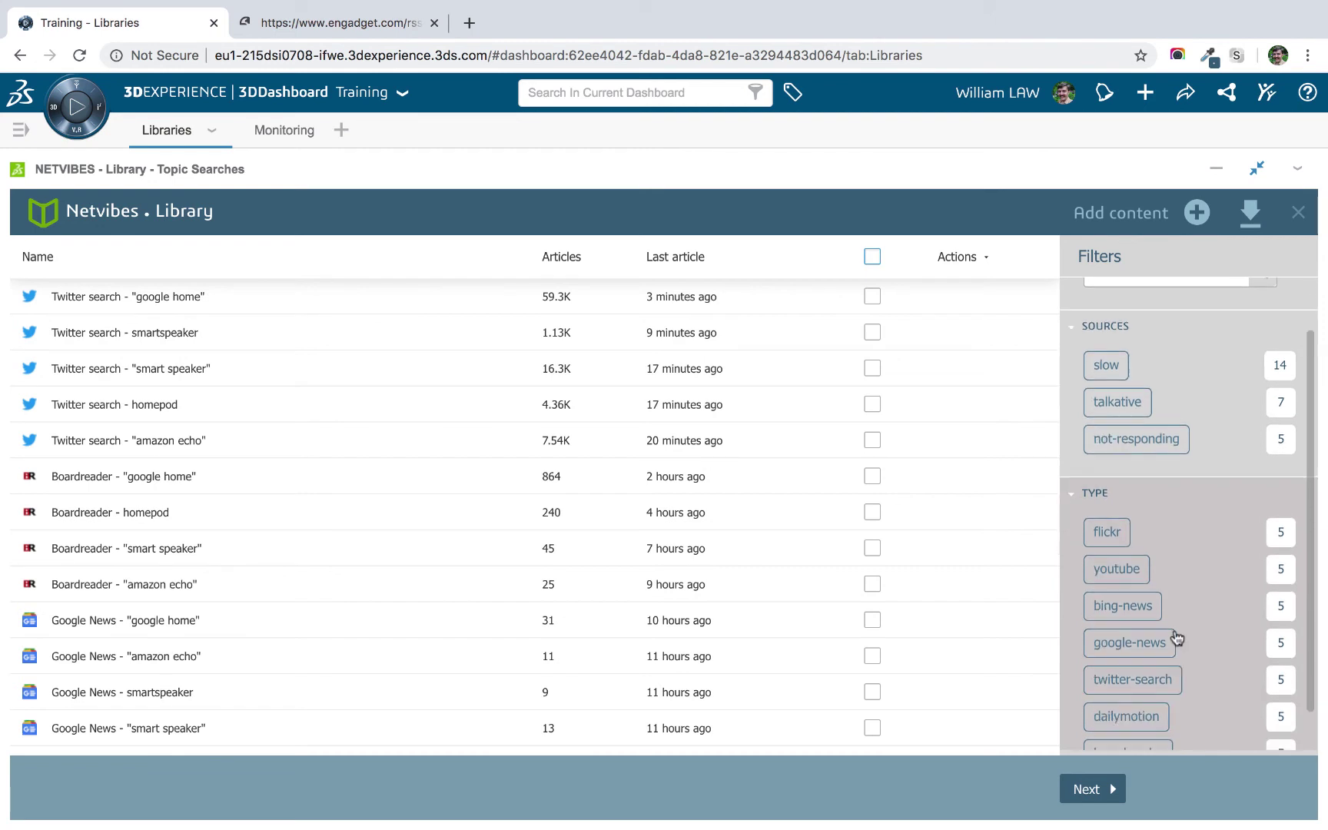
left_click(1138, 680)
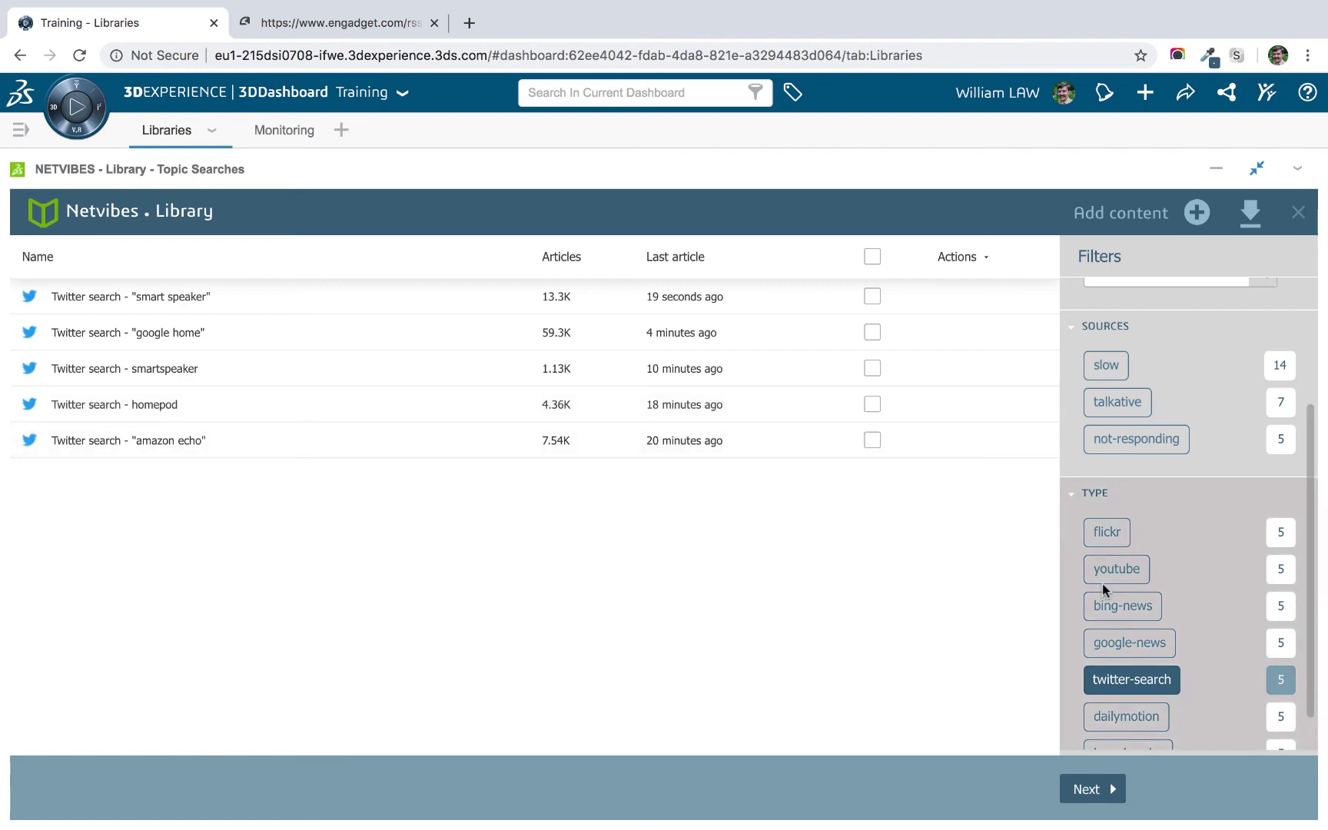
left_click(1137, 679)
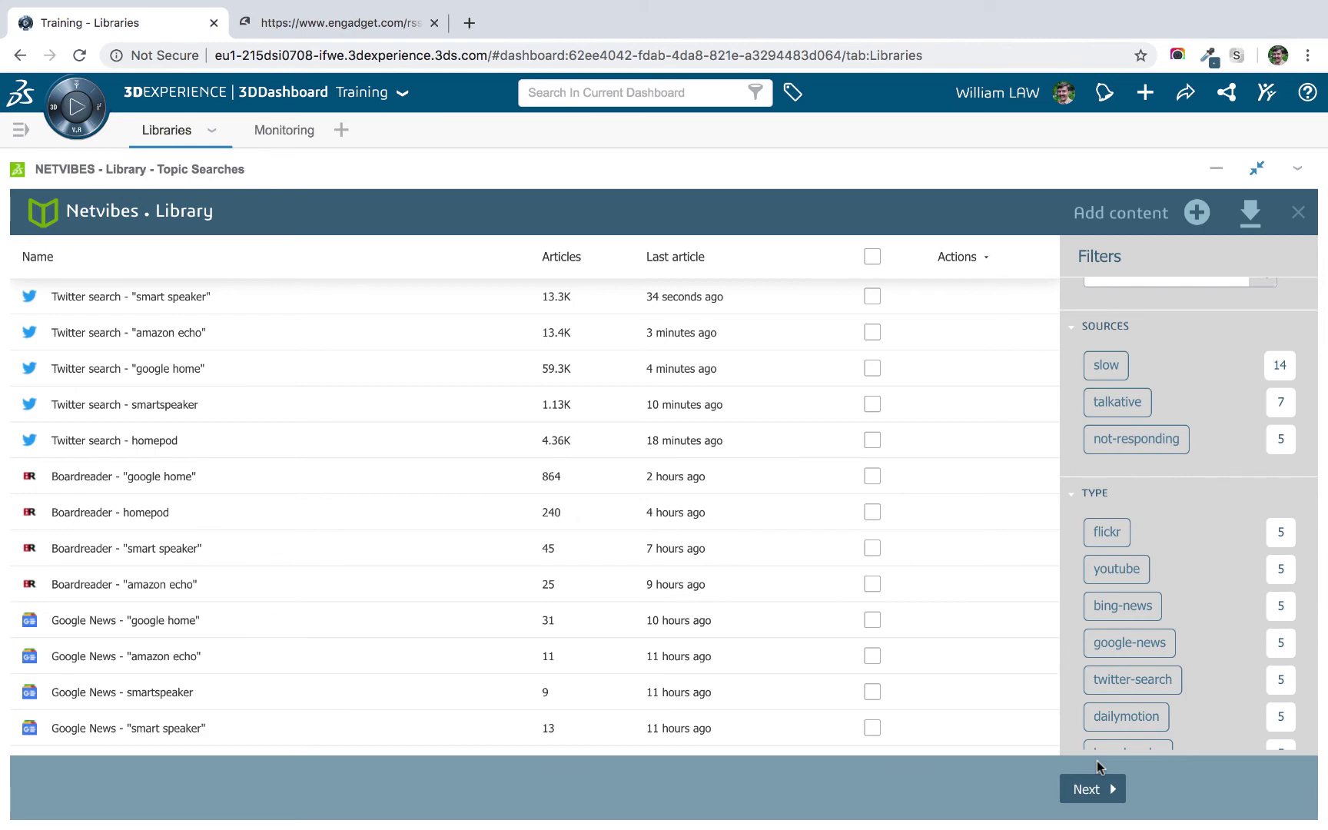
Proceed to the Topic Searches customization settings and try the Private subscriber option before returning it to Public.
left_click(1109, 783)
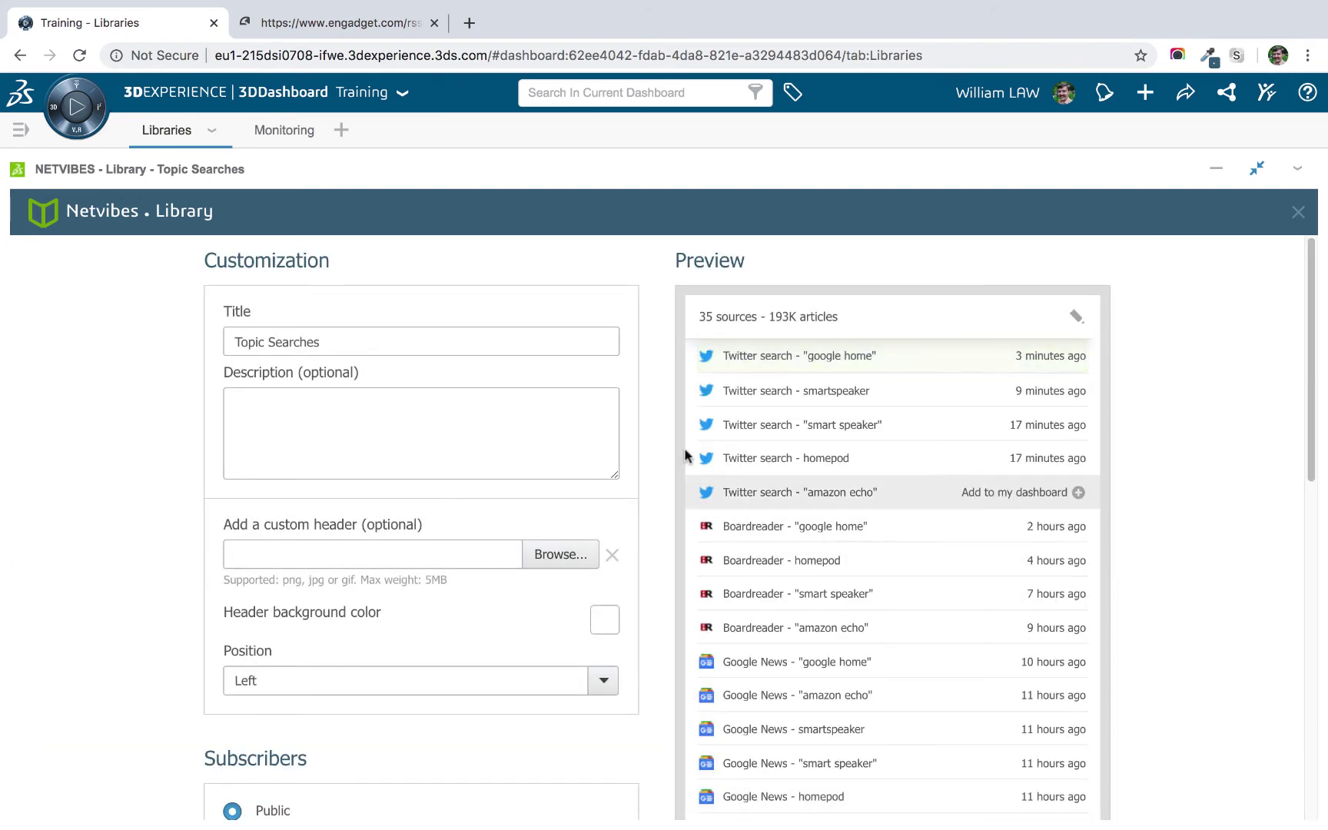
scroll(657, 435, "down", 3)
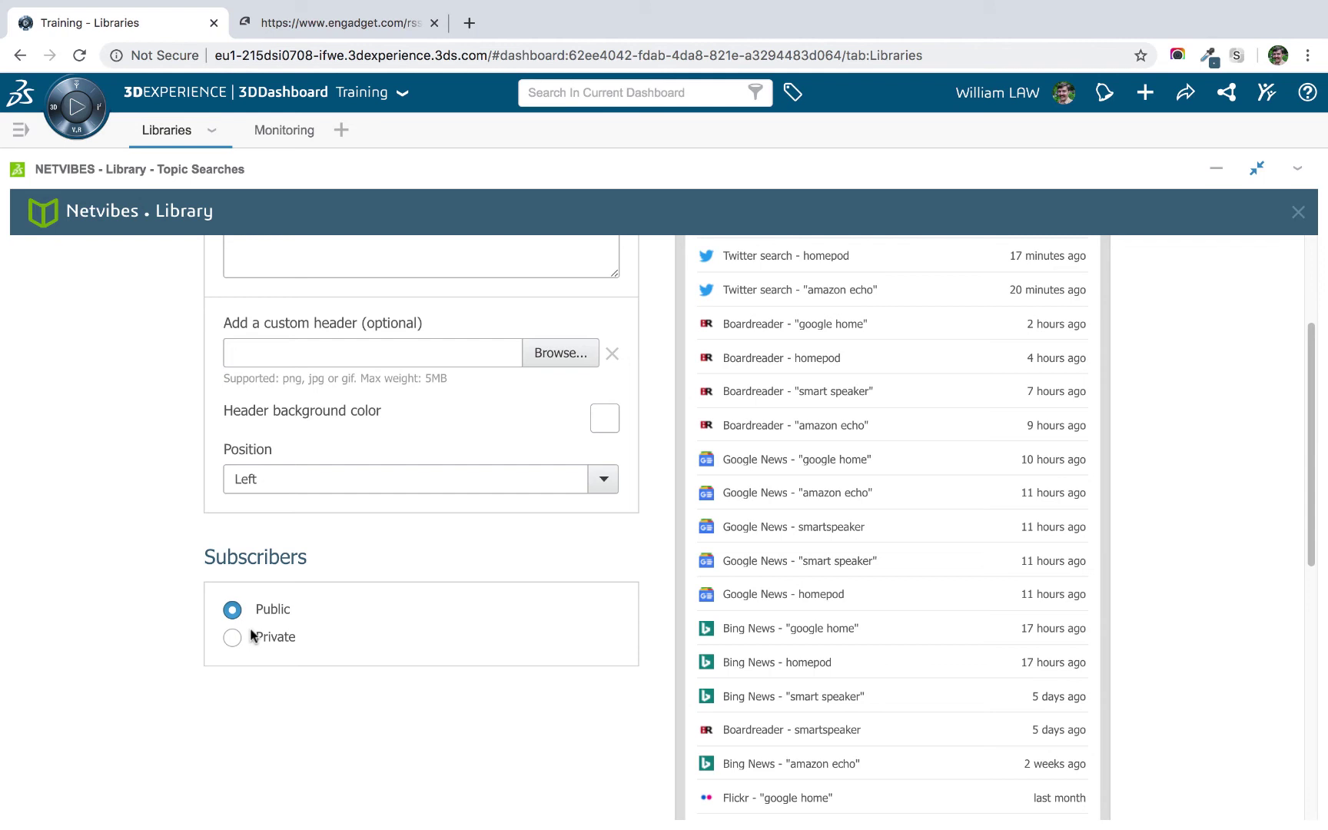
left_click(233, 638)
left_click(232, 609)
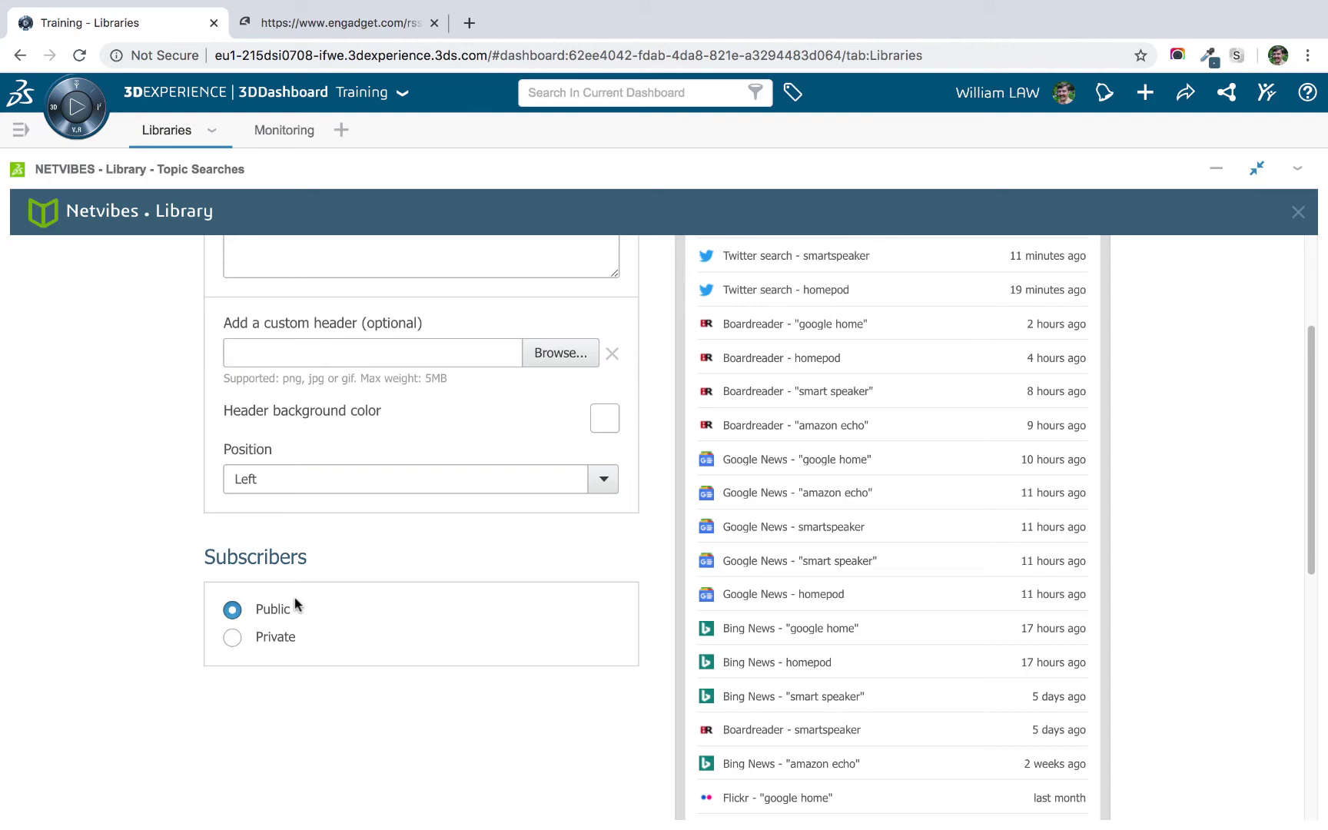
Finish customizing the Topic Searches library with public subscriber access and return to the dashboard.
scroll(510, 659, "down", 7)
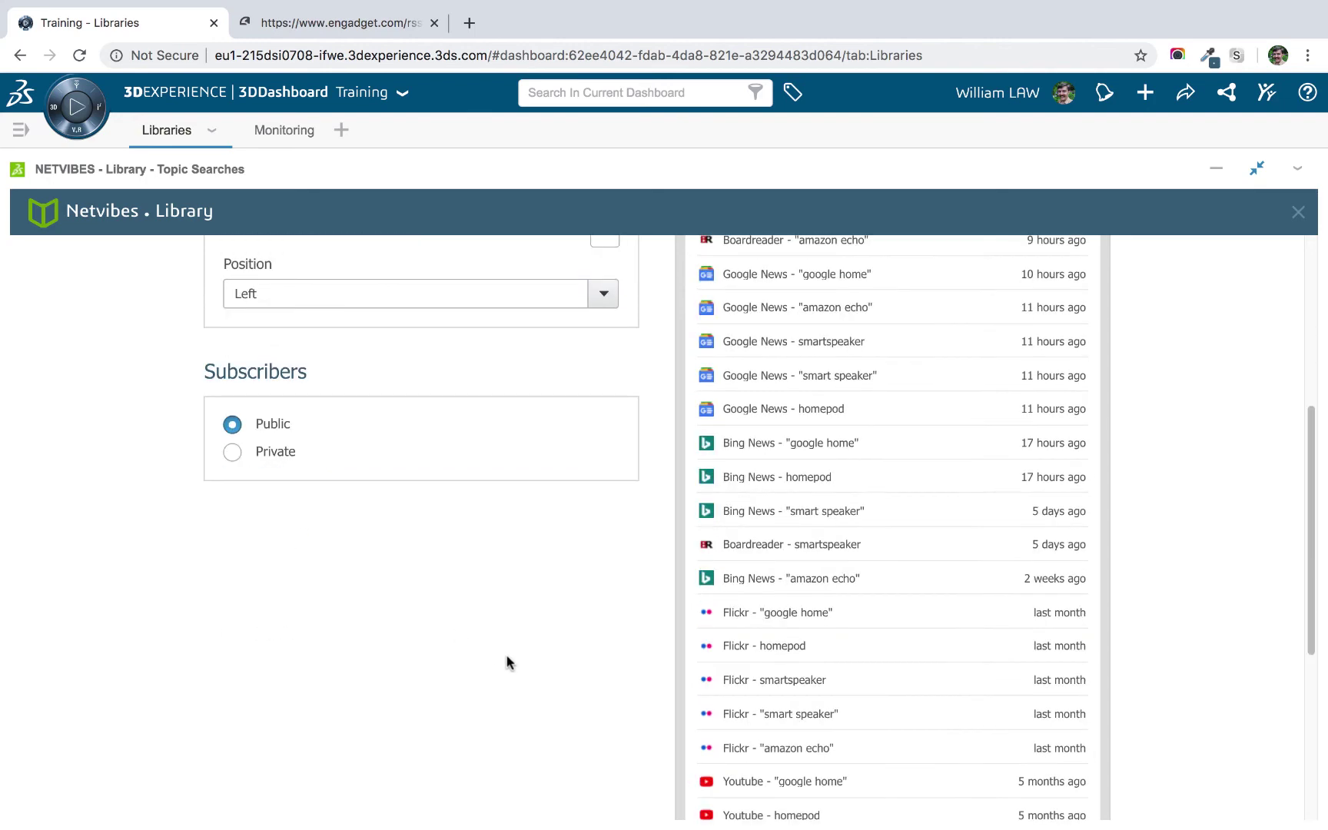
left_click(608, 785)
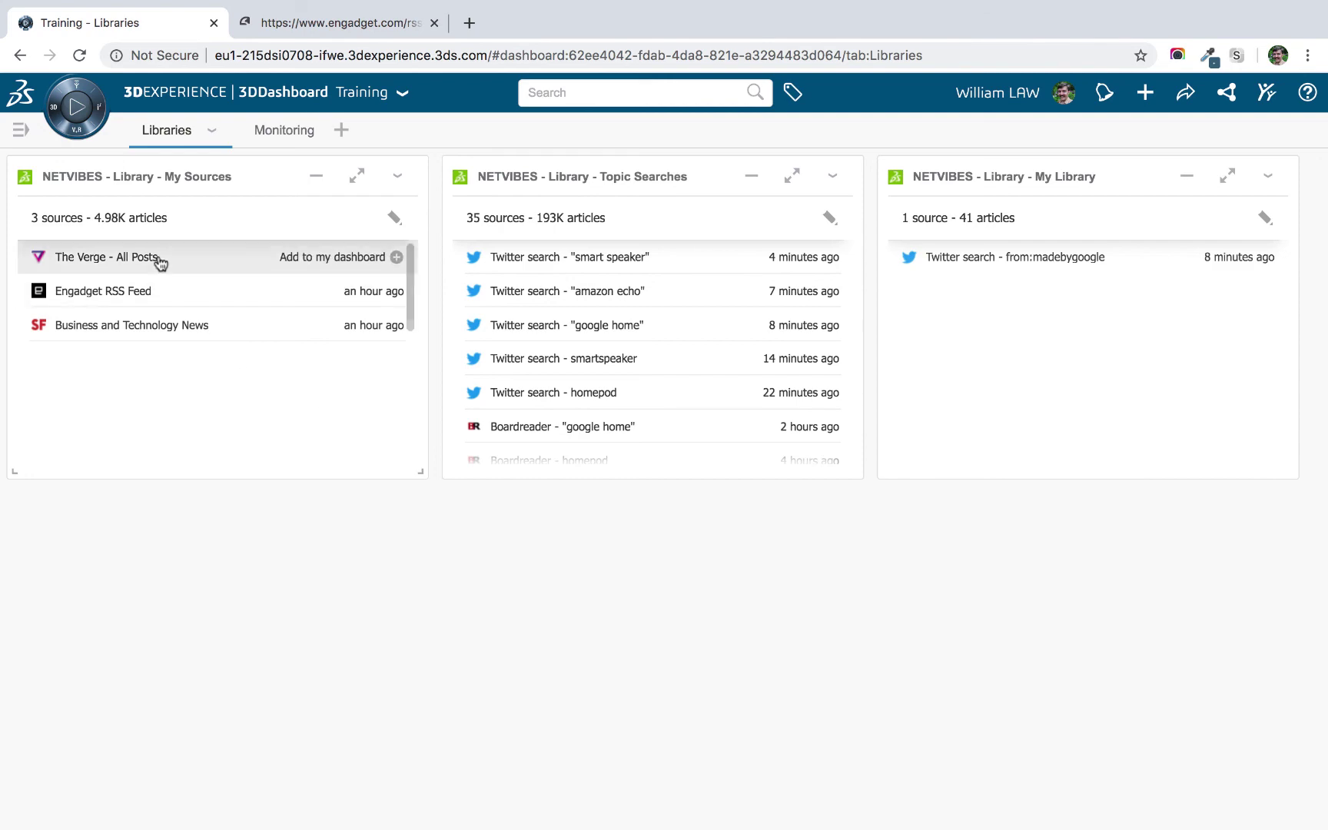
Add a Quick Links widget above the My Sources library on the Libraries tab and delete that widget again.
left_click(101, 116)
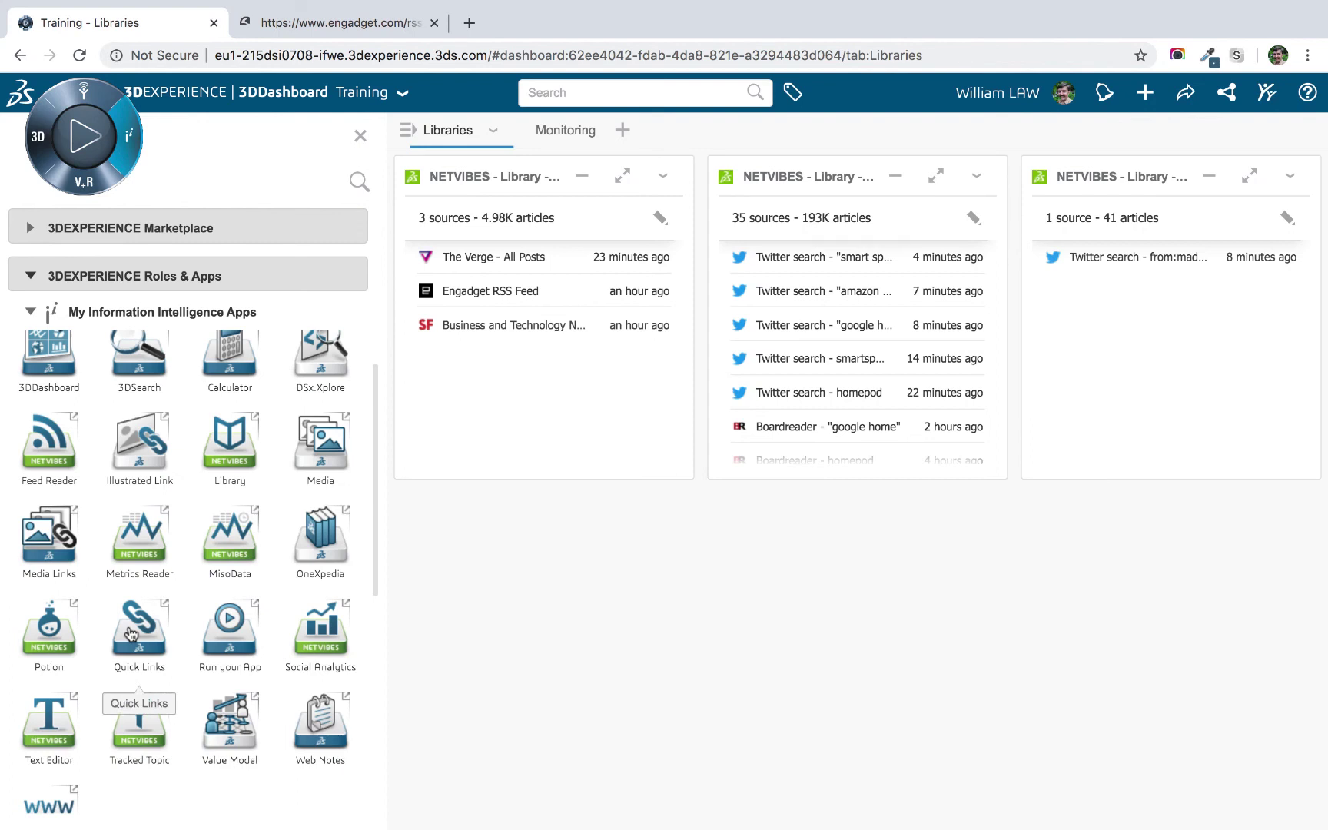
left_click_drag(131, 634, 518, 403)
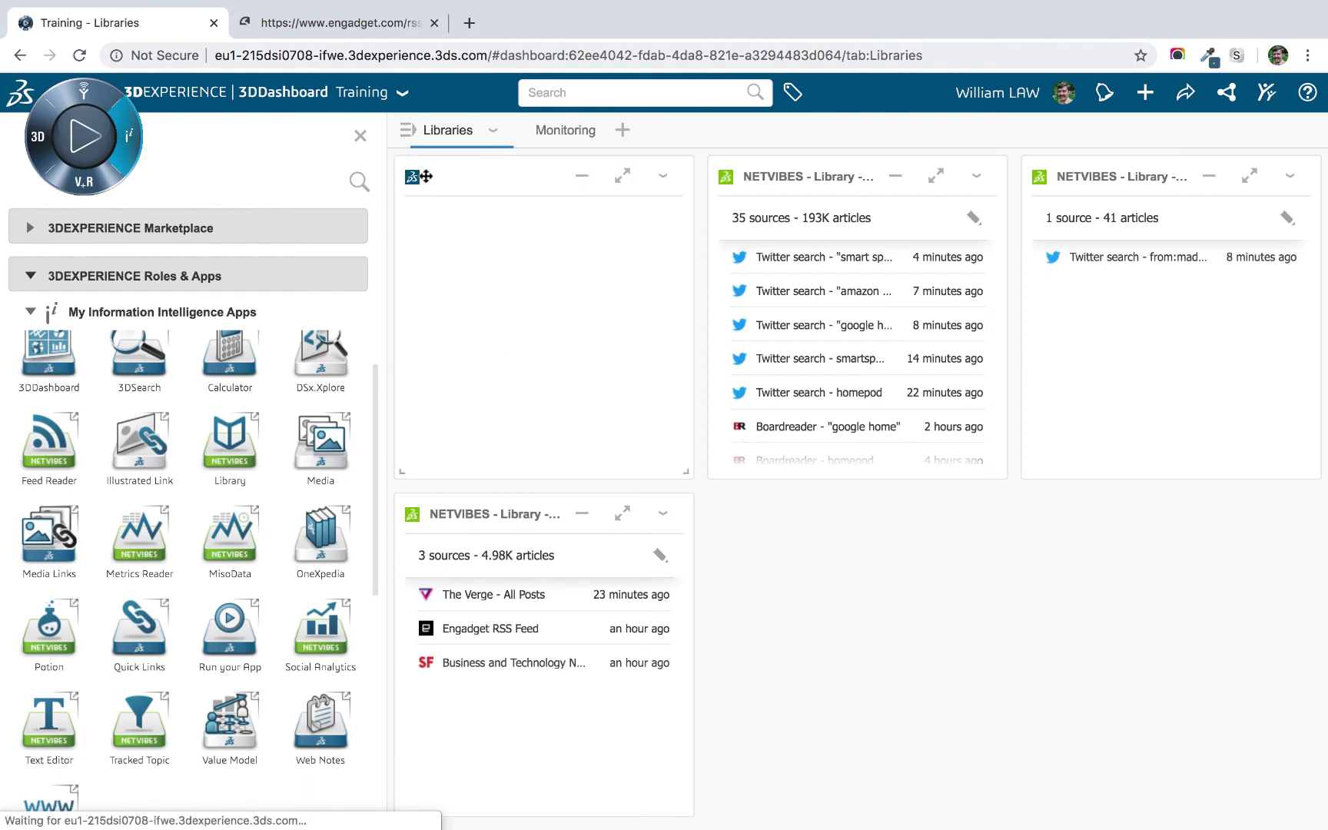
left_click(360, 136)
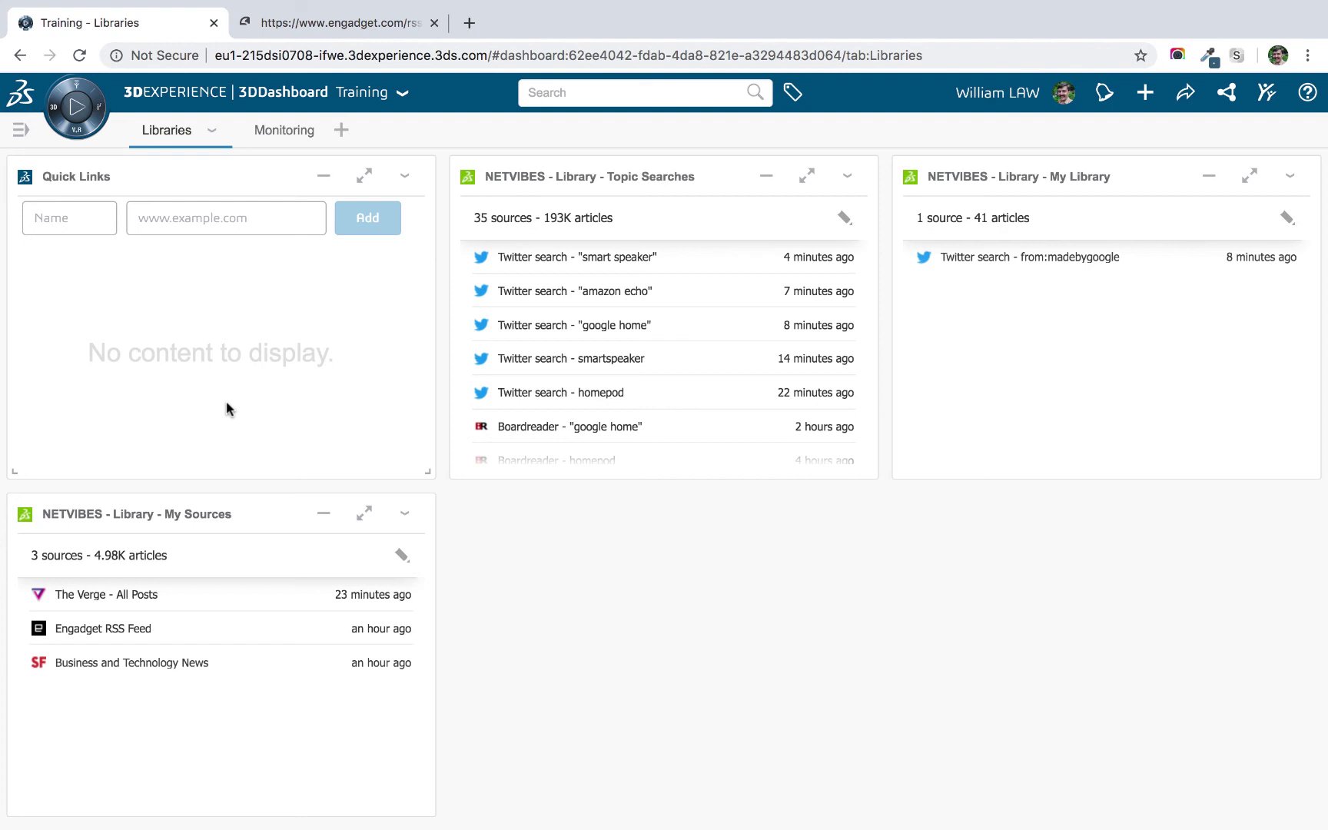
left_click(405, 176)
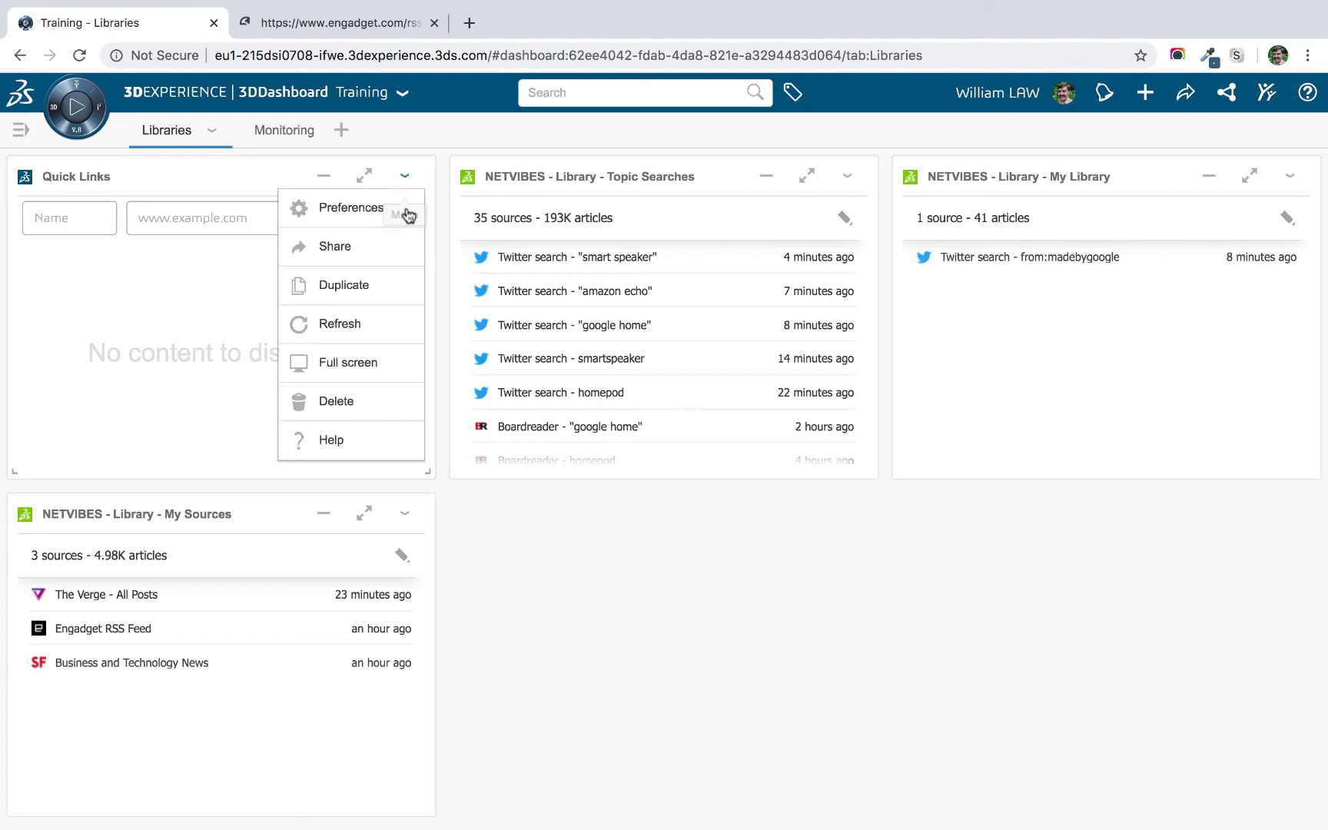
left_click(337, 401)
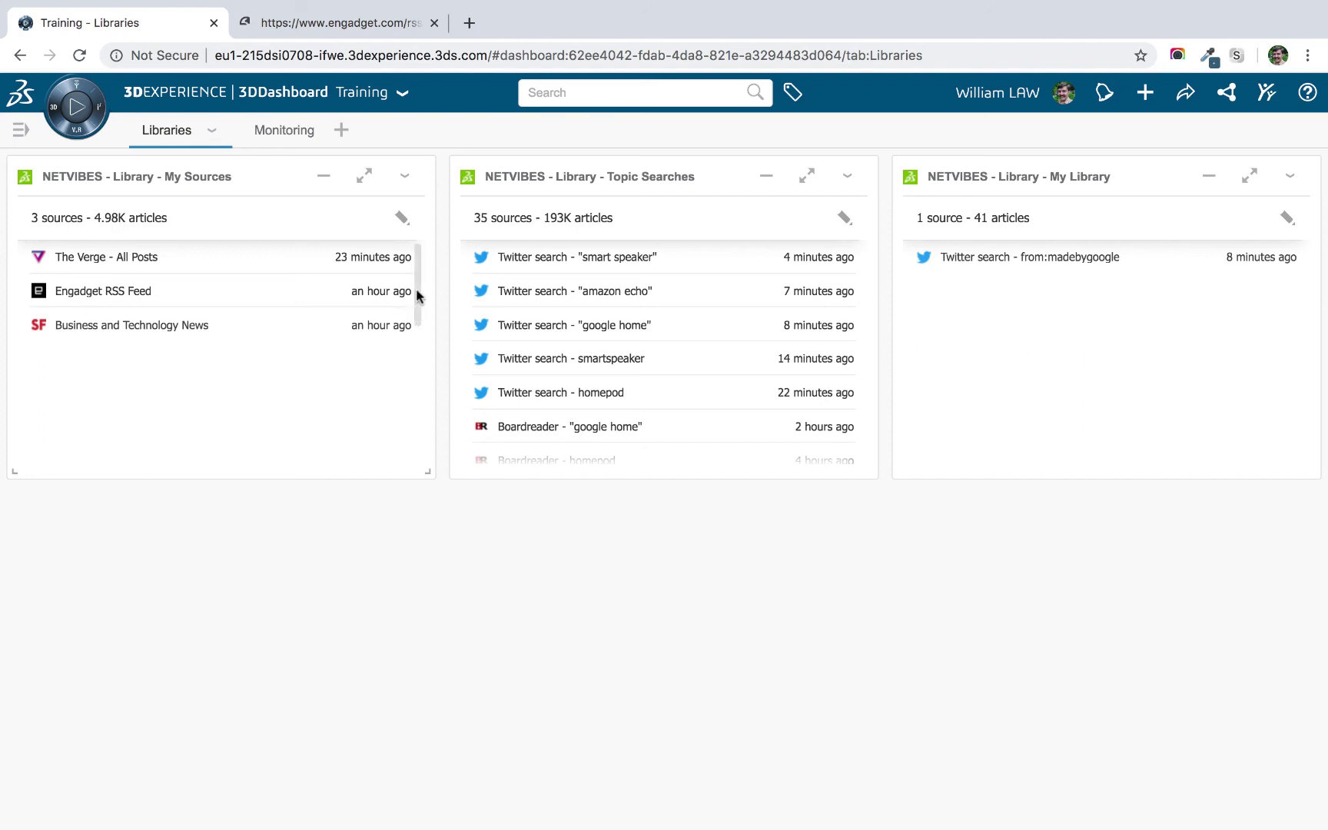
Share a copy of the My Sources library widget with anyone by generating a public link, and close the sharing dialog.
left_click(403, 177)
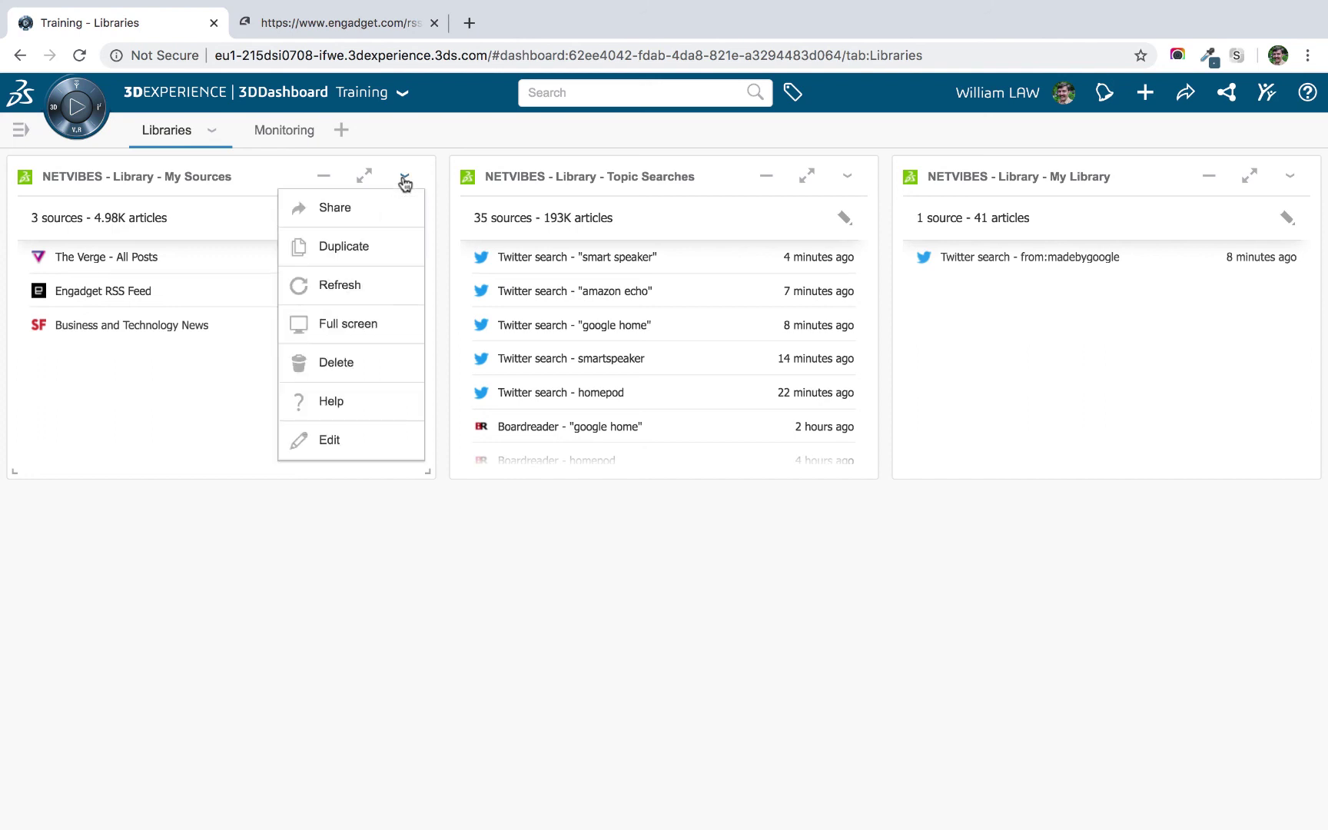
left_click(370, 207)
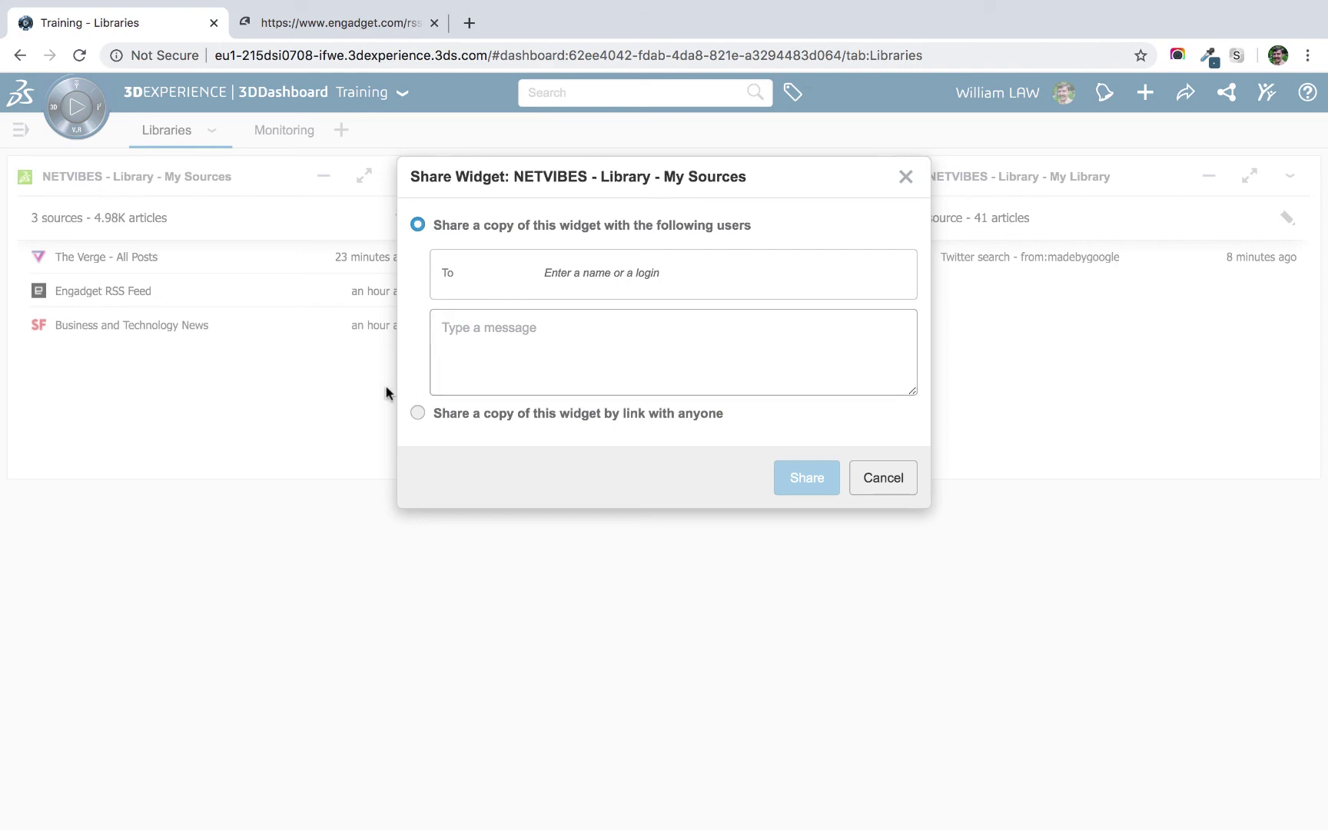
left_click(417, 414)
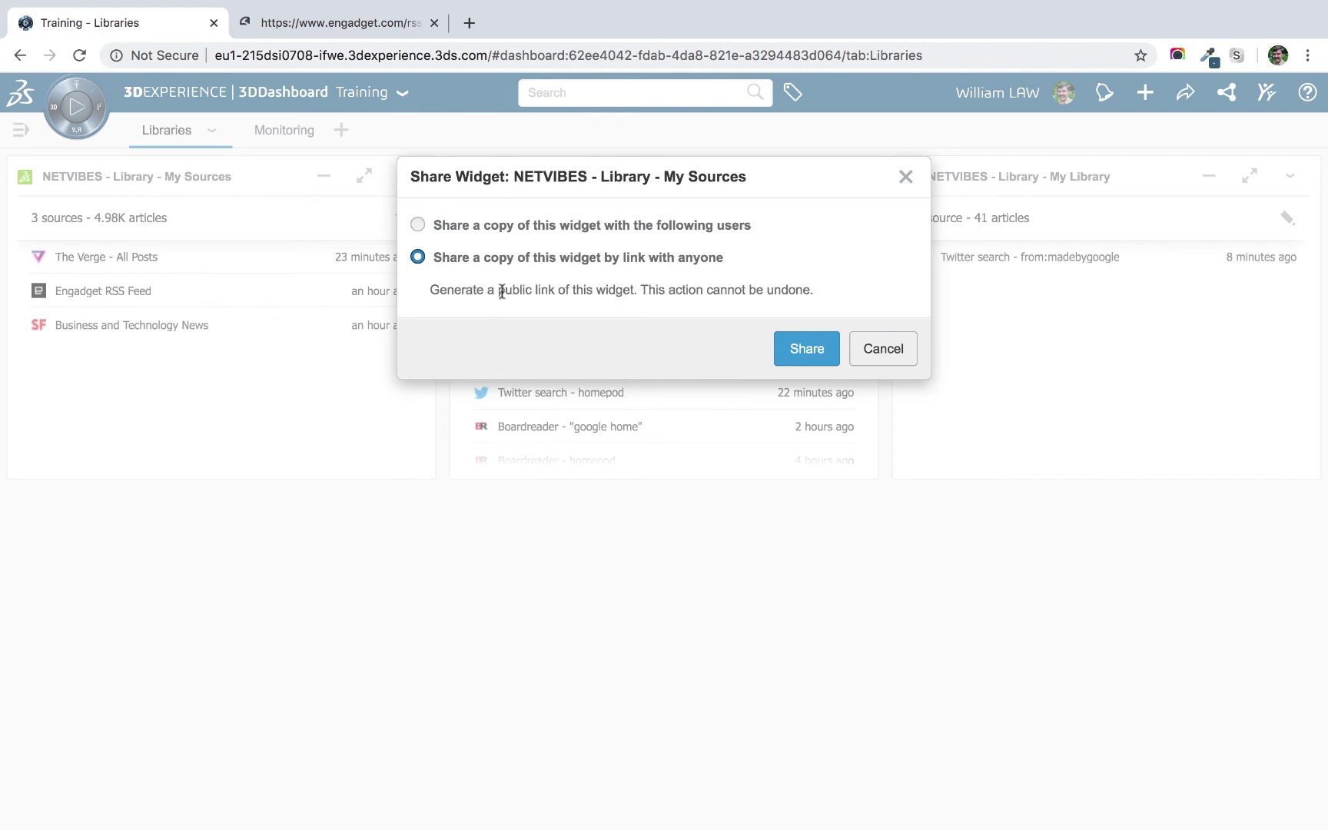
left_click(800, 355)
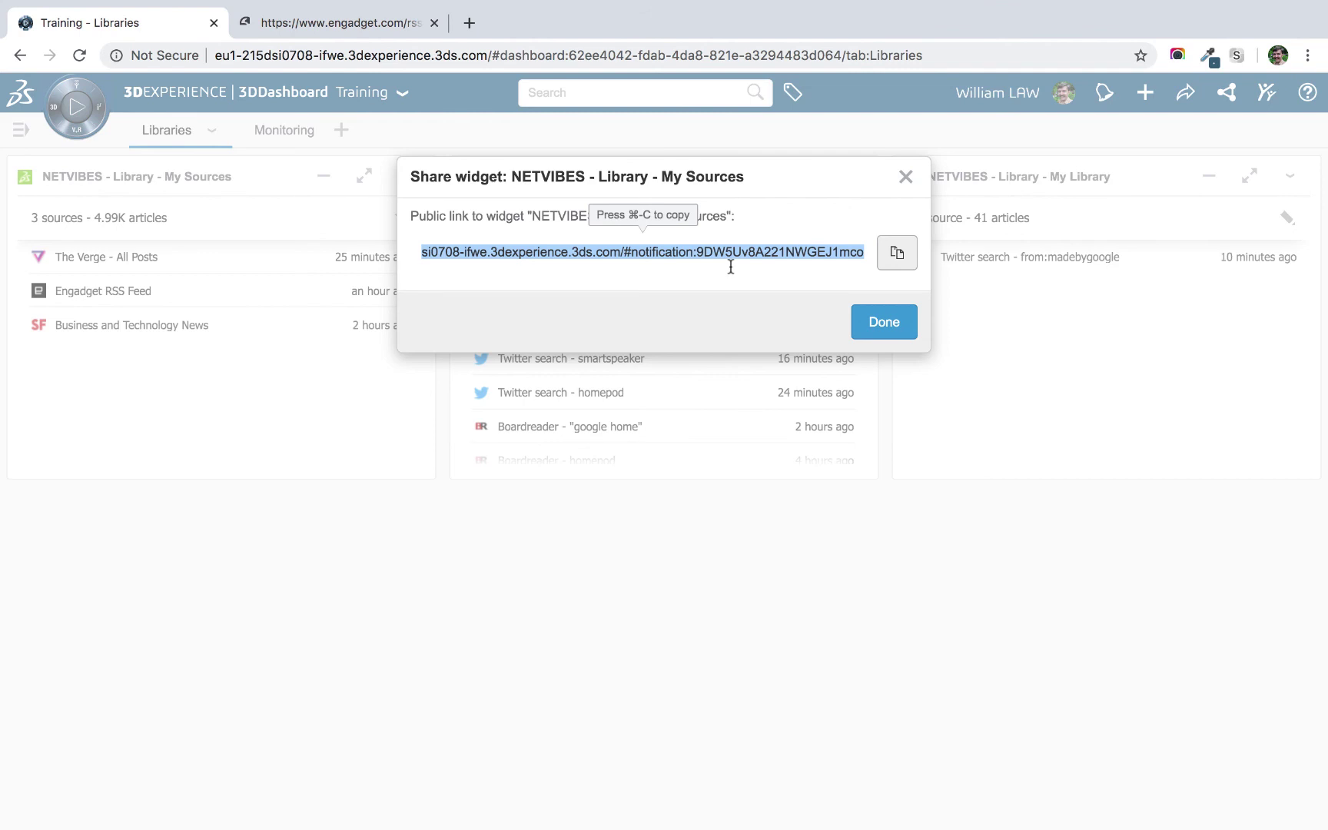
left_click(906, 177)
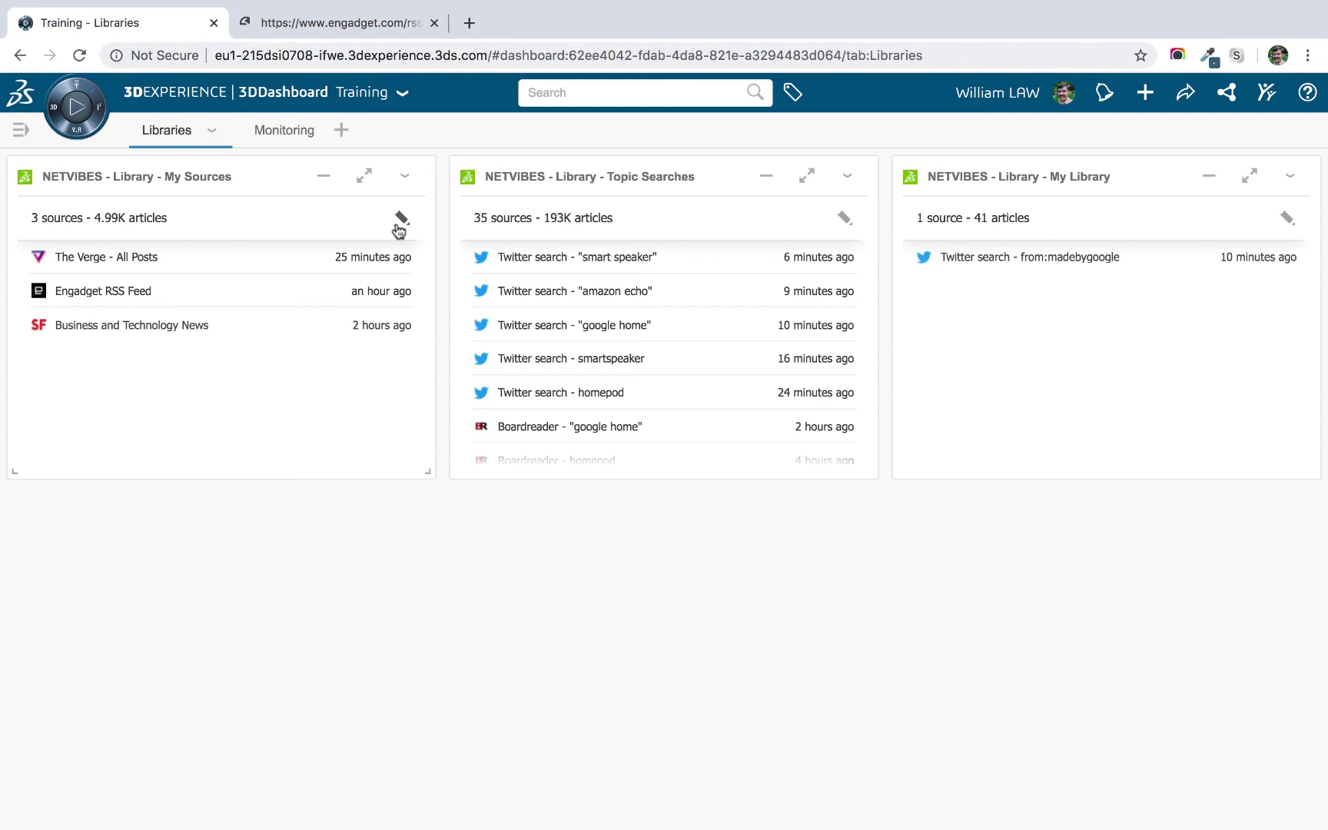
Duplicate the My Sources library widget and move the copy to the middle column above Topic Searches.
left_click(405, 176)
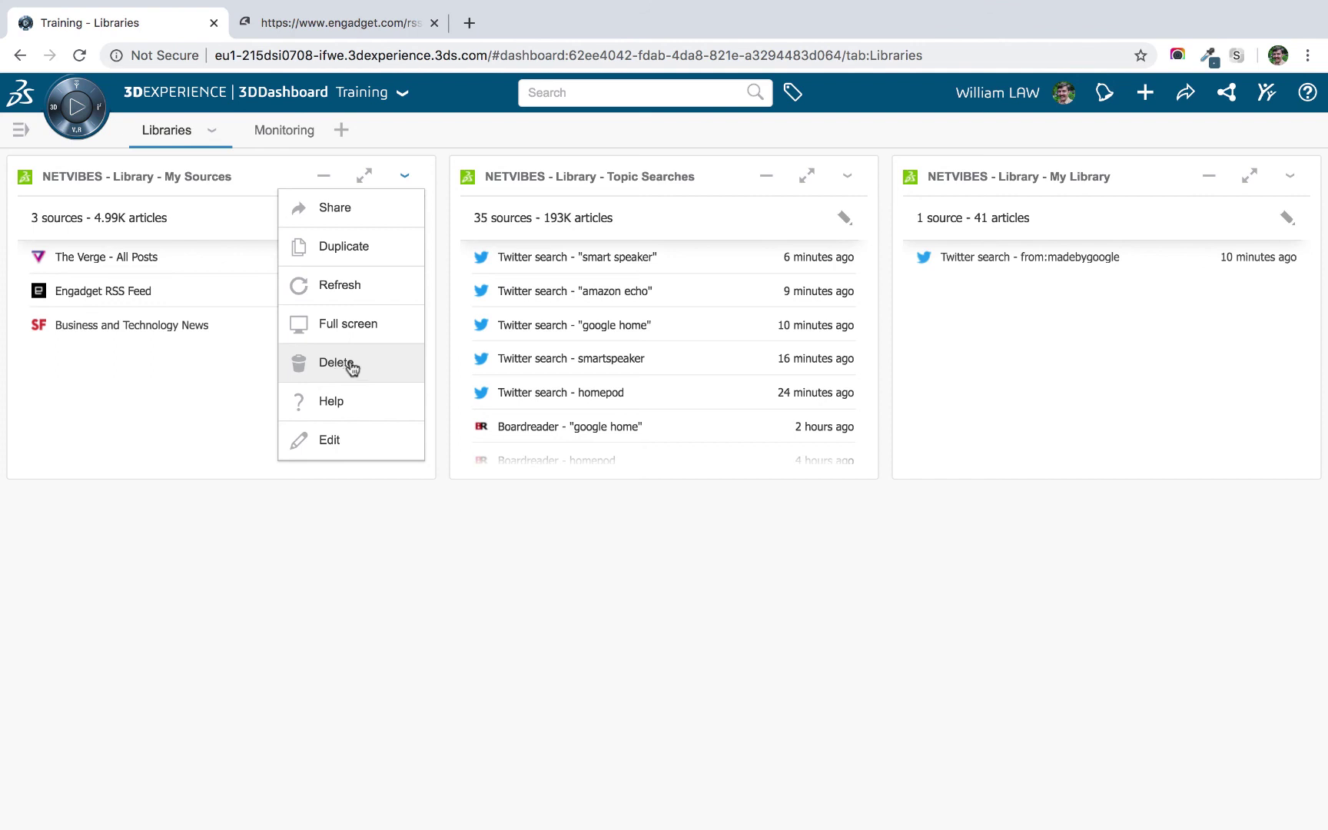
left_click(345, 247)
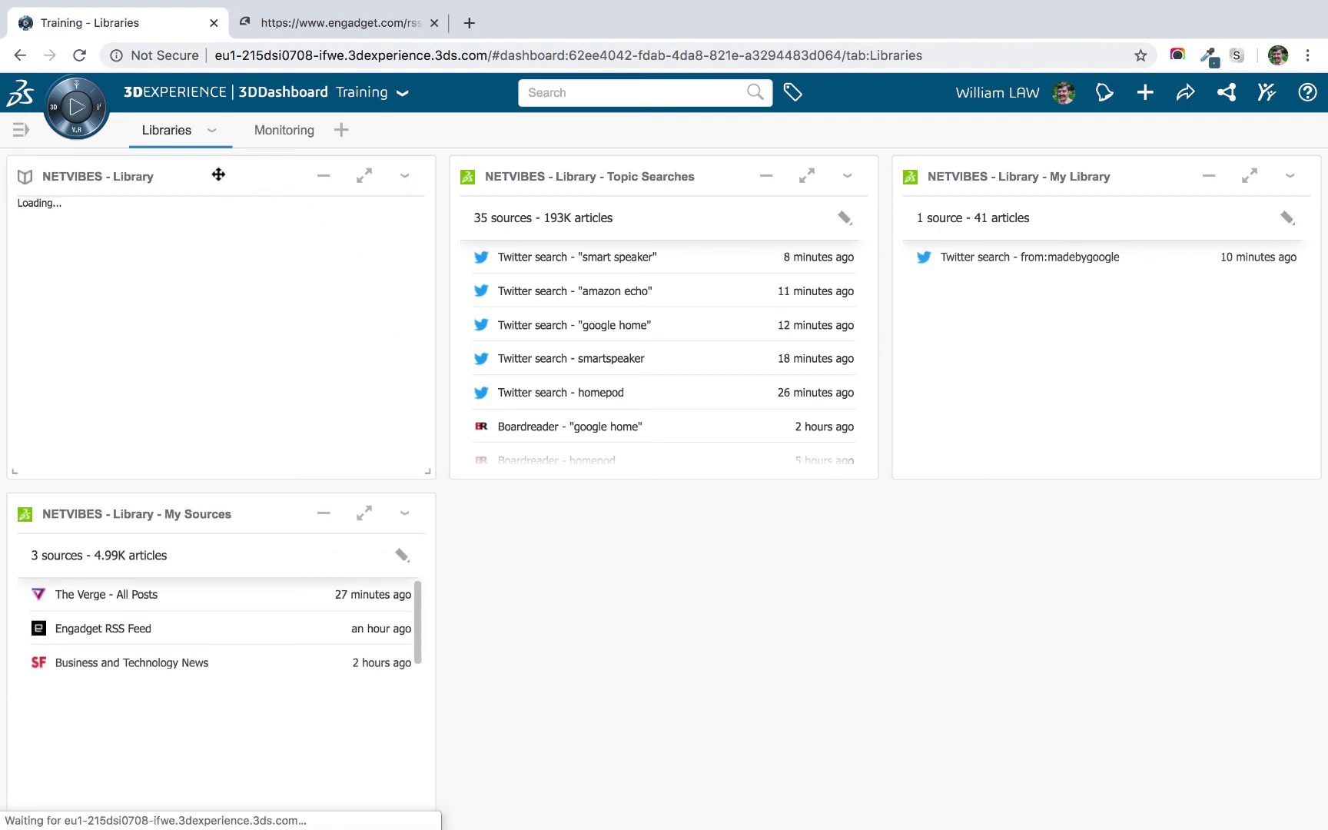
mouse_move(219, 175)
left_mouse_down()
mouse_move(201, 172)
mouse_move(699, 181)
mouse_move(647, 176)
left_mouse_up()
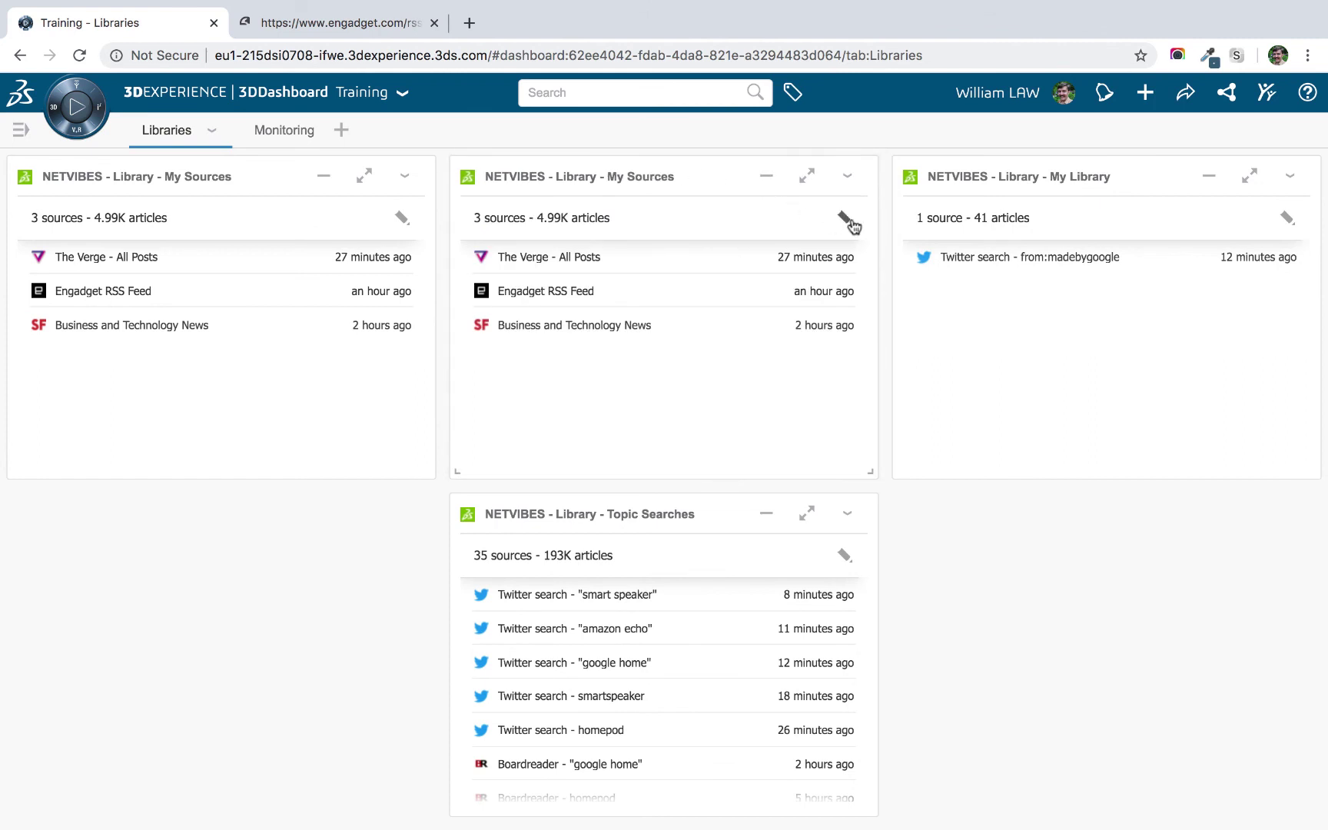